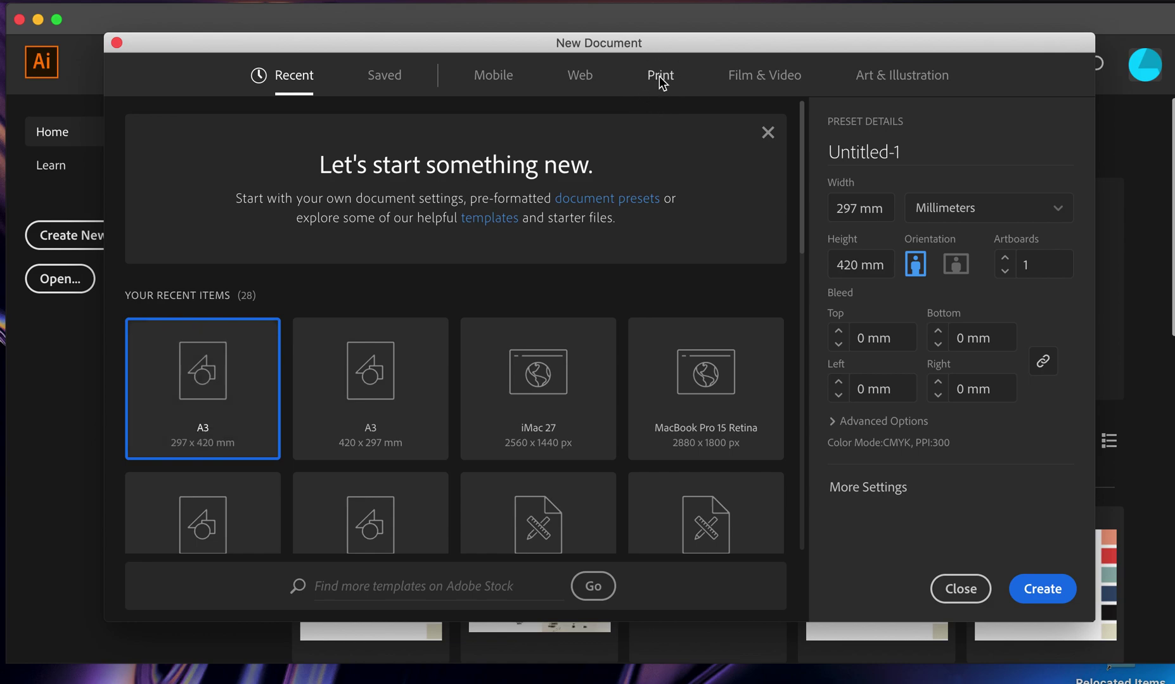
Create a new portrait document from the A3 print preset, 297 x 420 mm
click(671, 79)
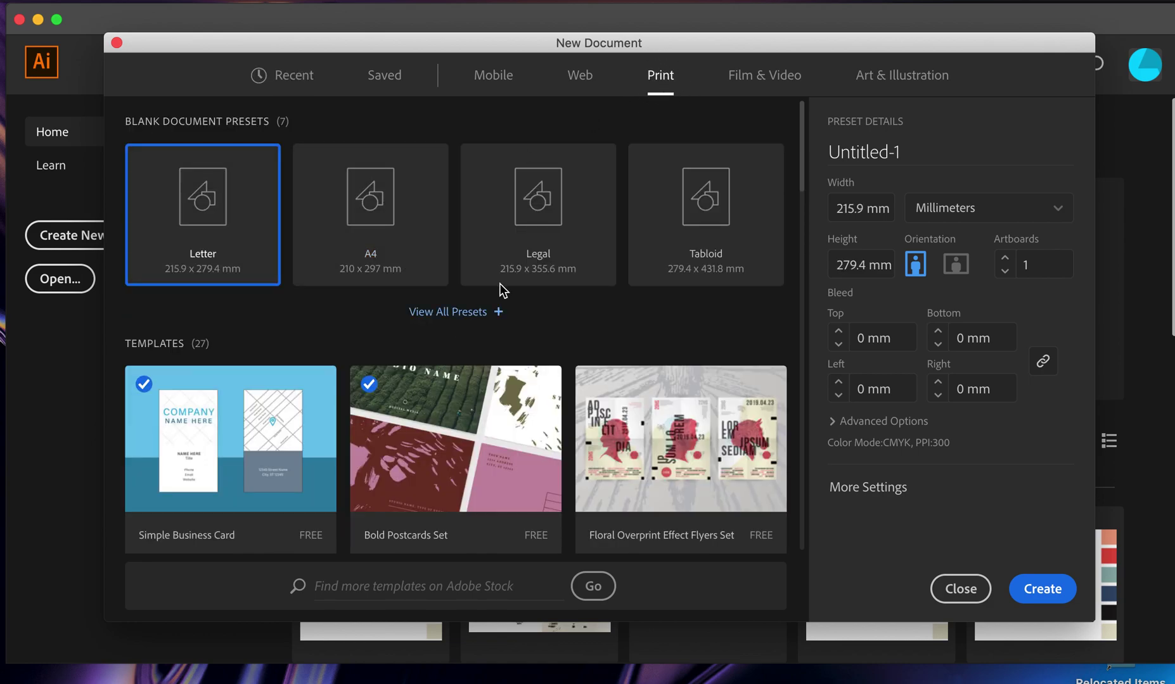
click(481, 318)
click(225, 380)
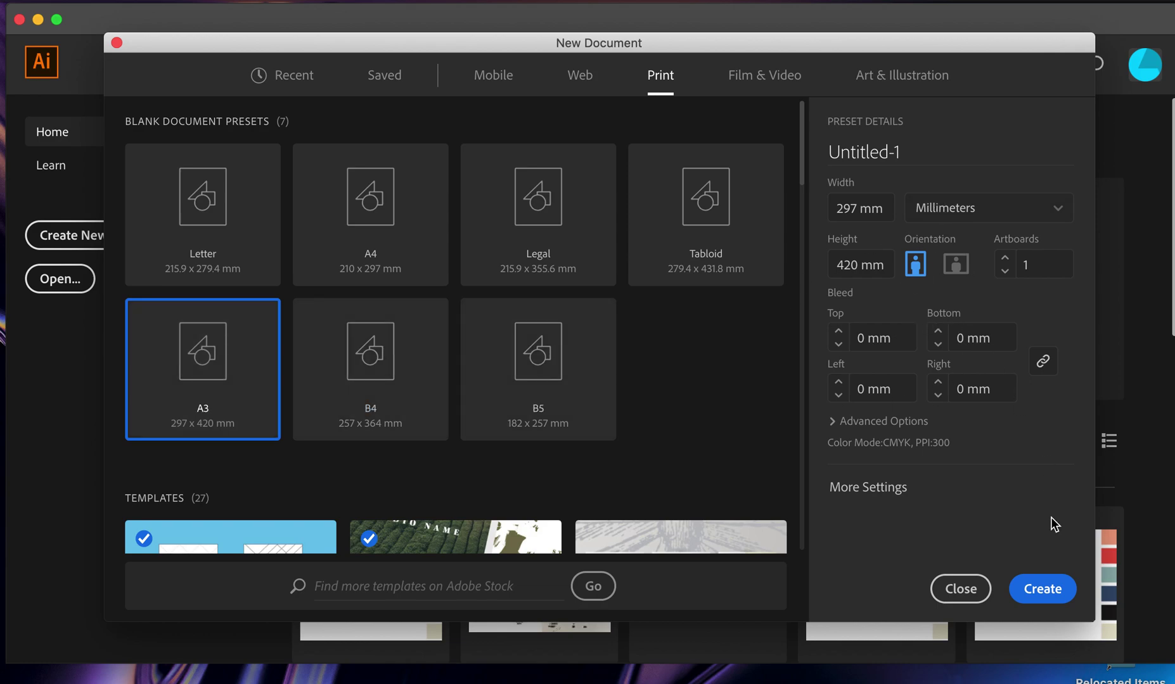
click(1052, 589)
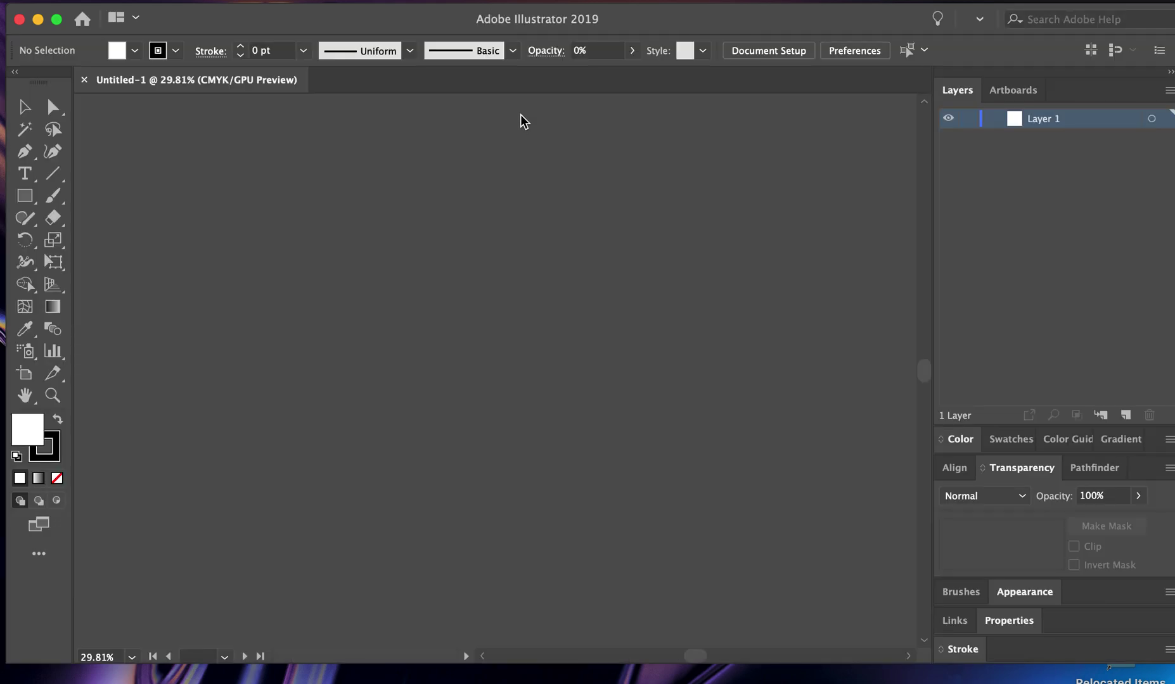
scroll(545, 329, left, 3)
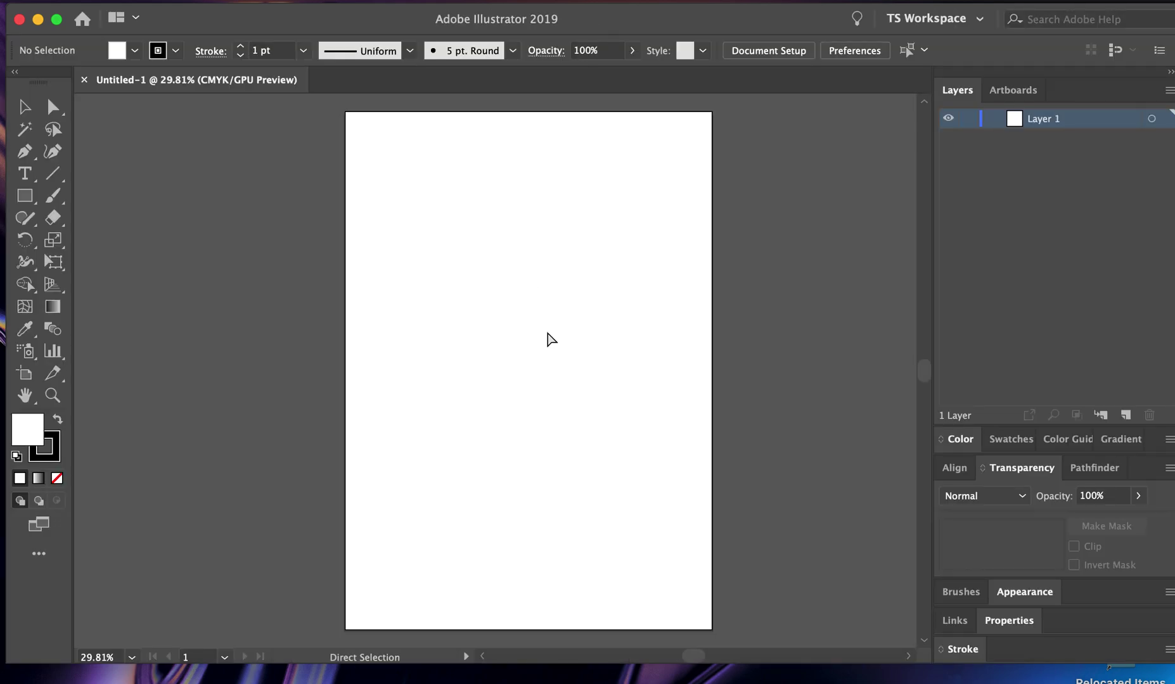
alt+scroll(545, 328, down, 1)
alt+scroll(545, 329, down, 1)
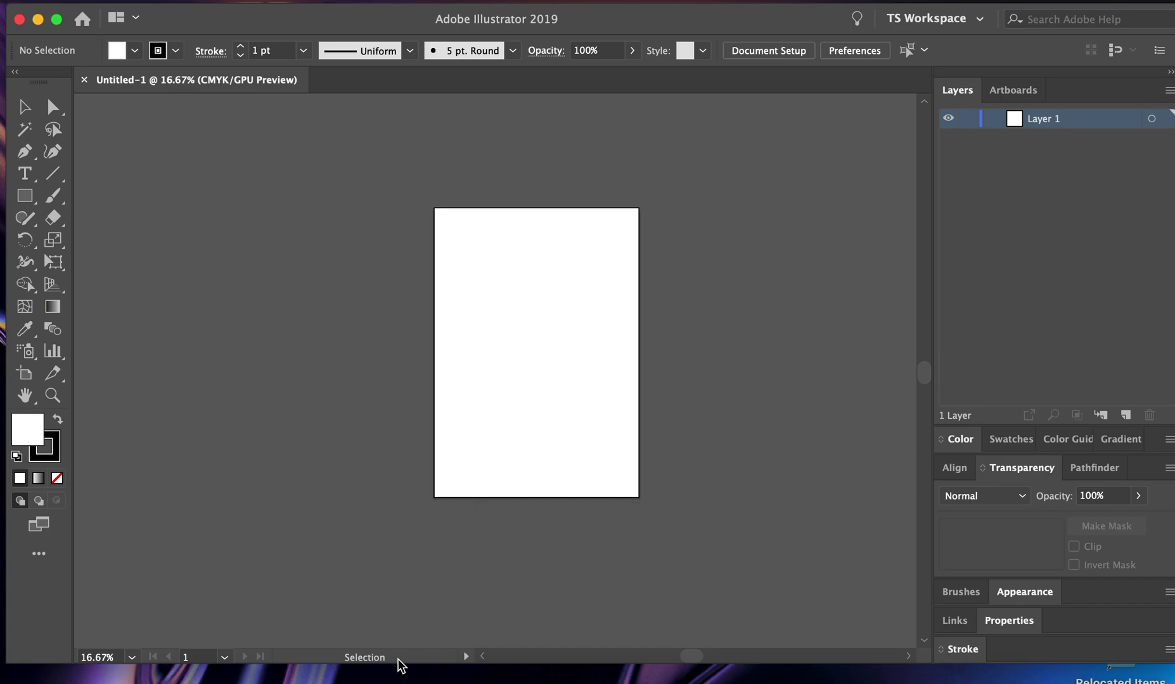
Switch to Chrome, present the first slide of Swiss Style Inspiration to examine the poster brief, and return to Illustrator
click(232, 679)
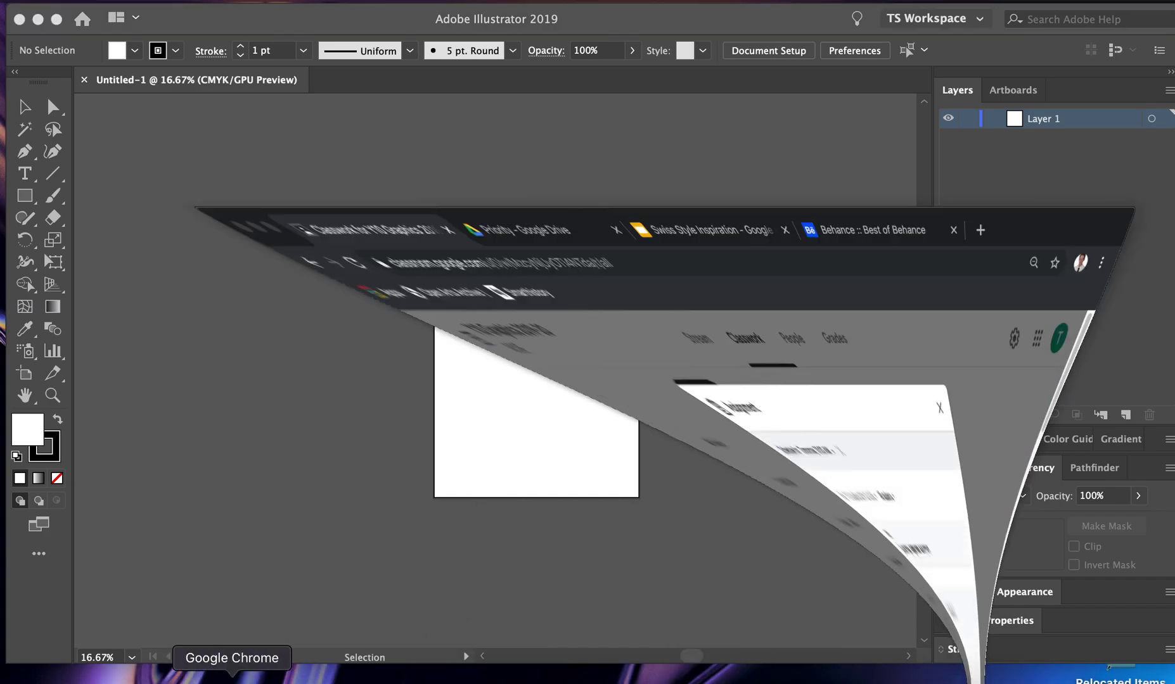
click(601, 32)
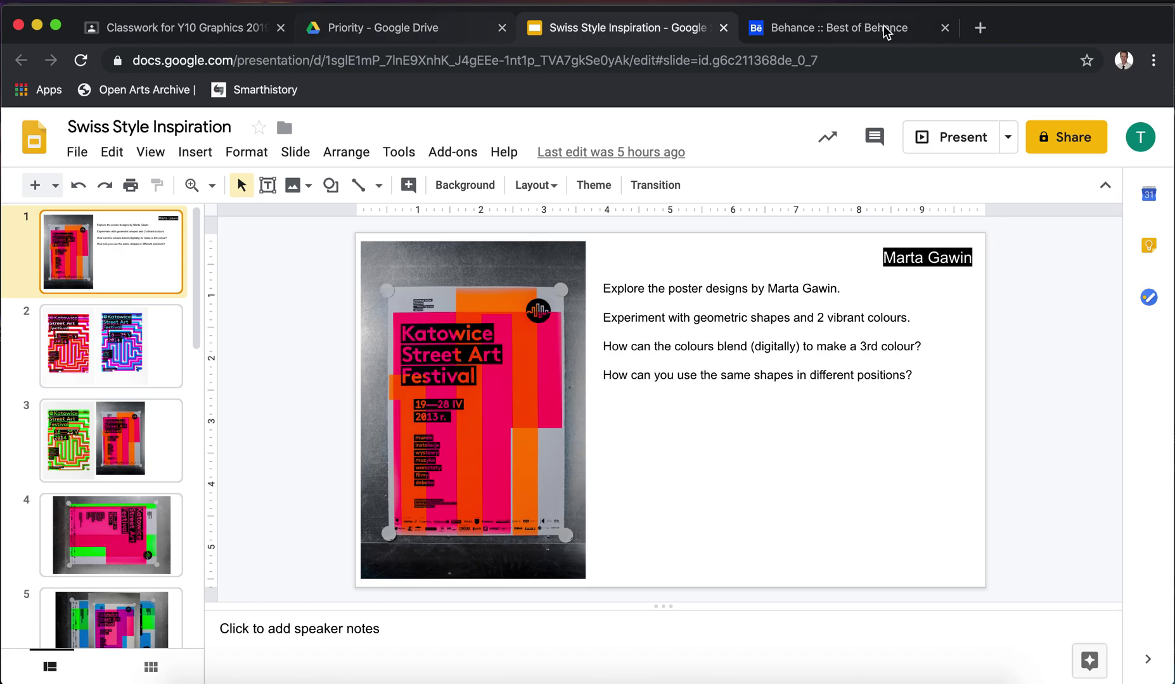
click(150, 152)
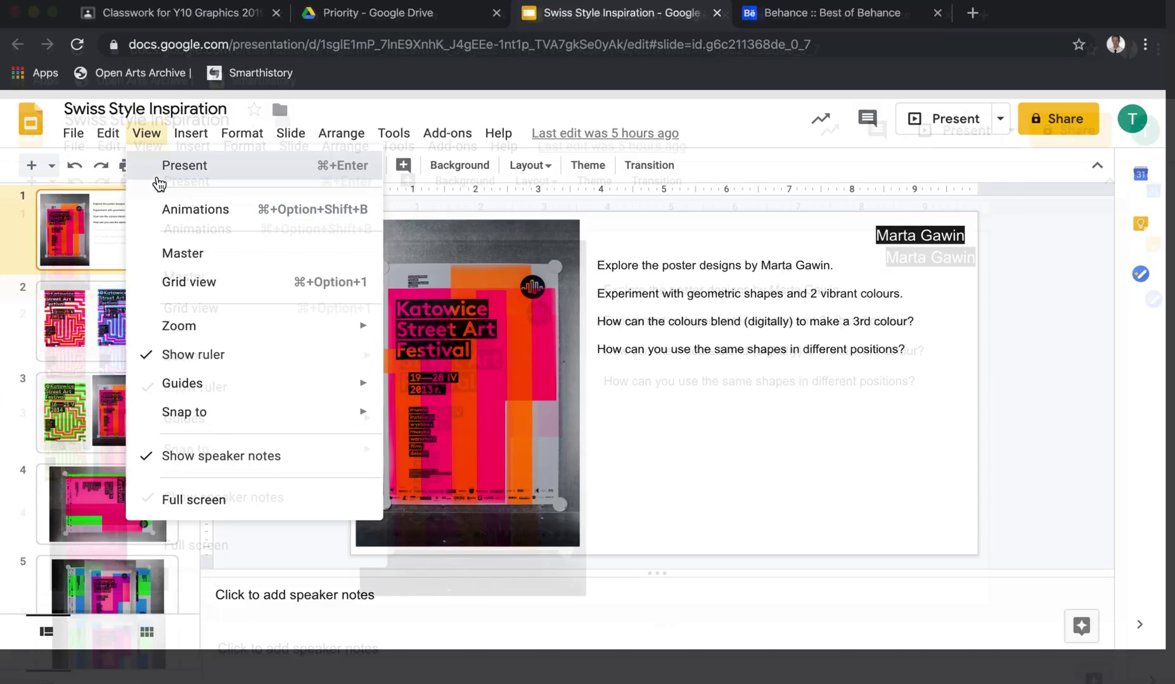
click(159, 182)
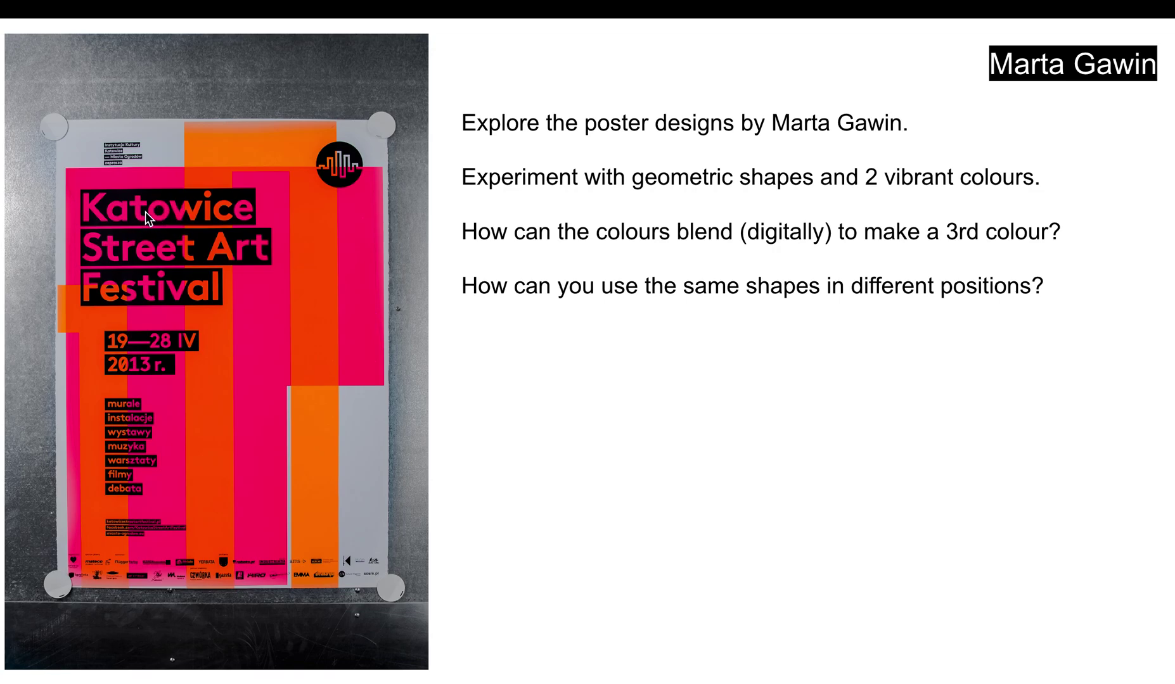
key(Escape)
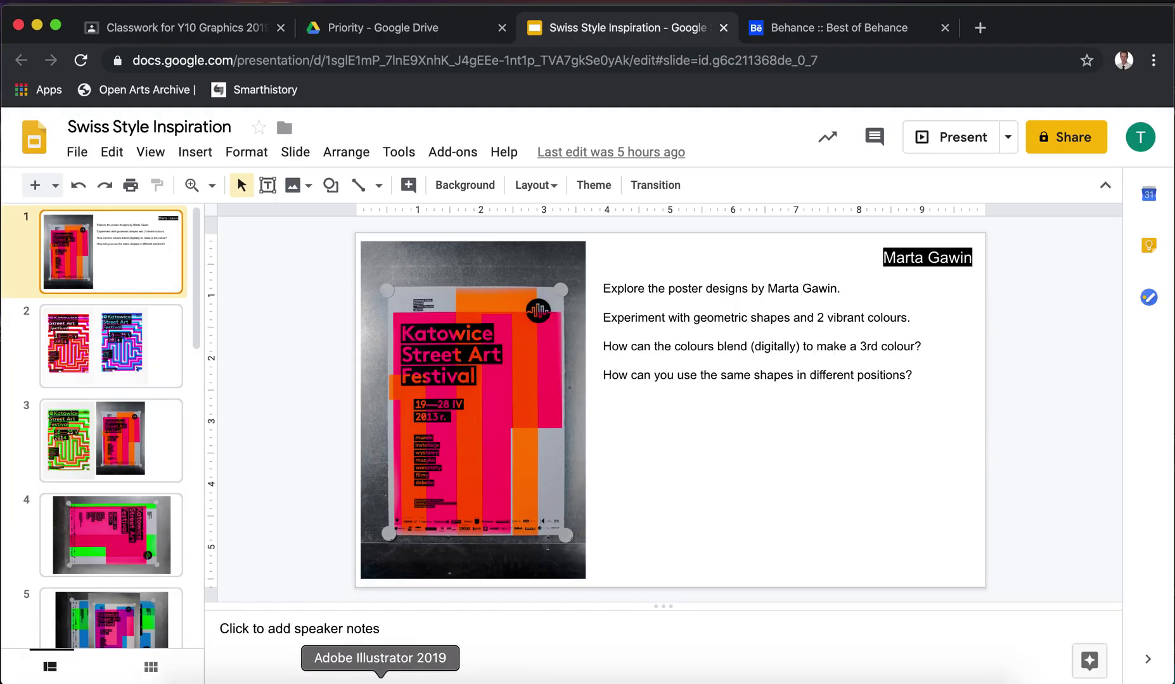
click(380, 679)
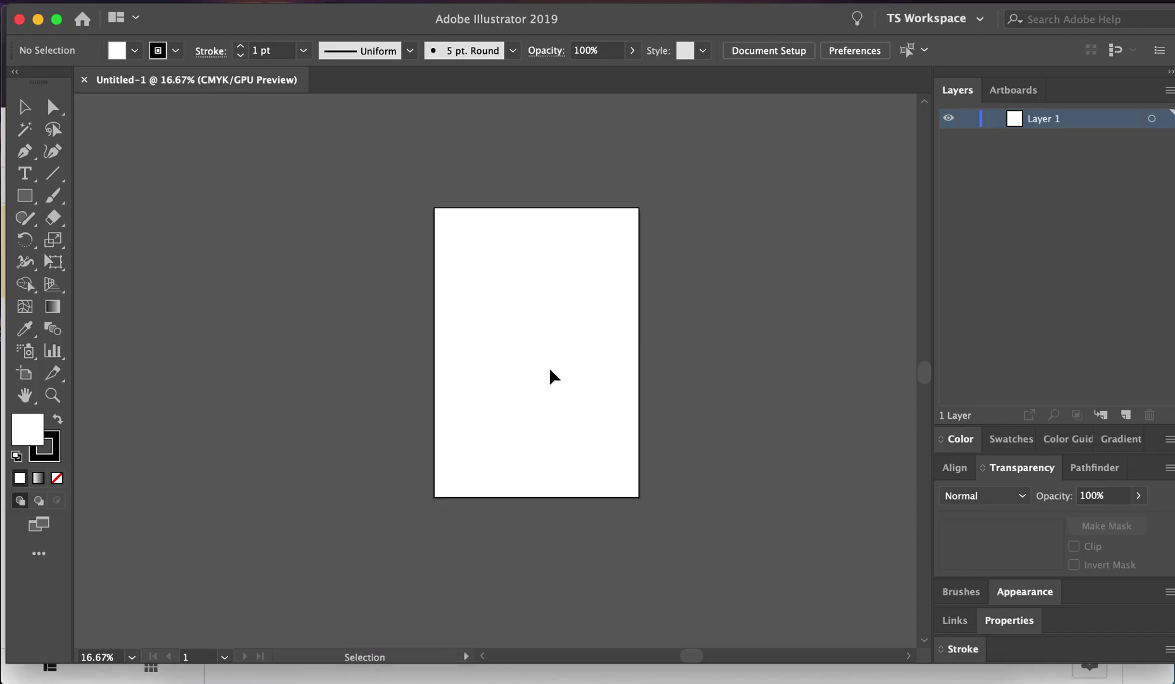
Set a black fill with no stroke and add the point text "type" in the upper part of the artboard
scroll(595, 299, up, 3)
scroll(597, 309, down, 2)
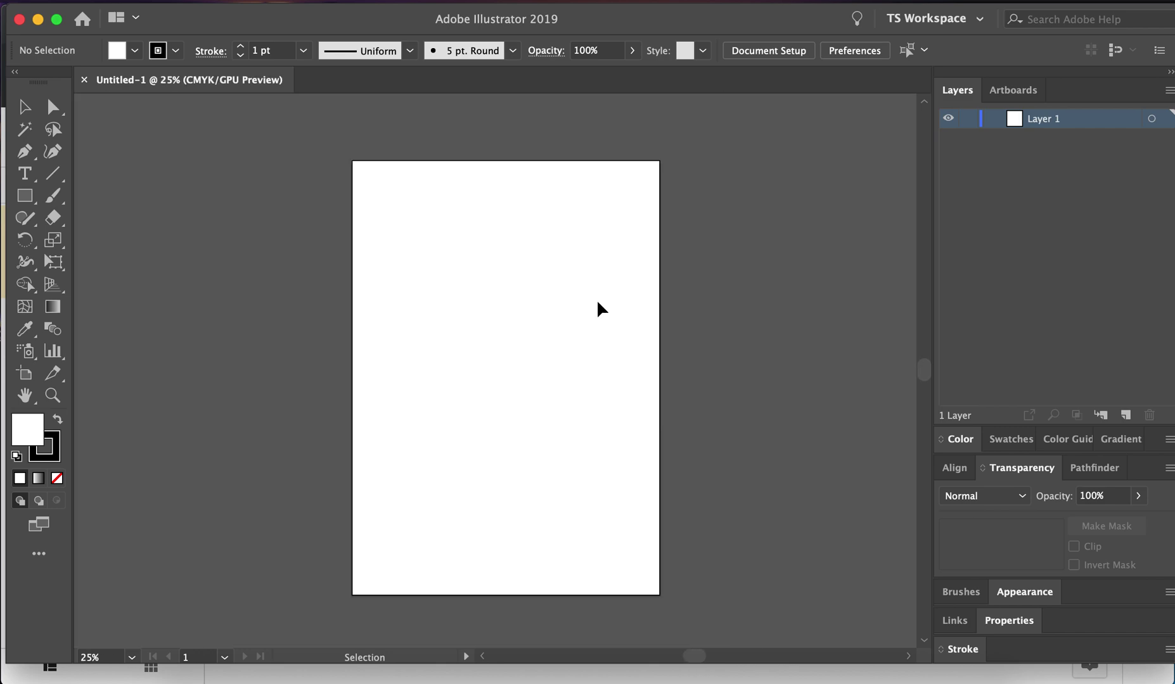
scroll(336, 275, up, 1)
click(23, 174)
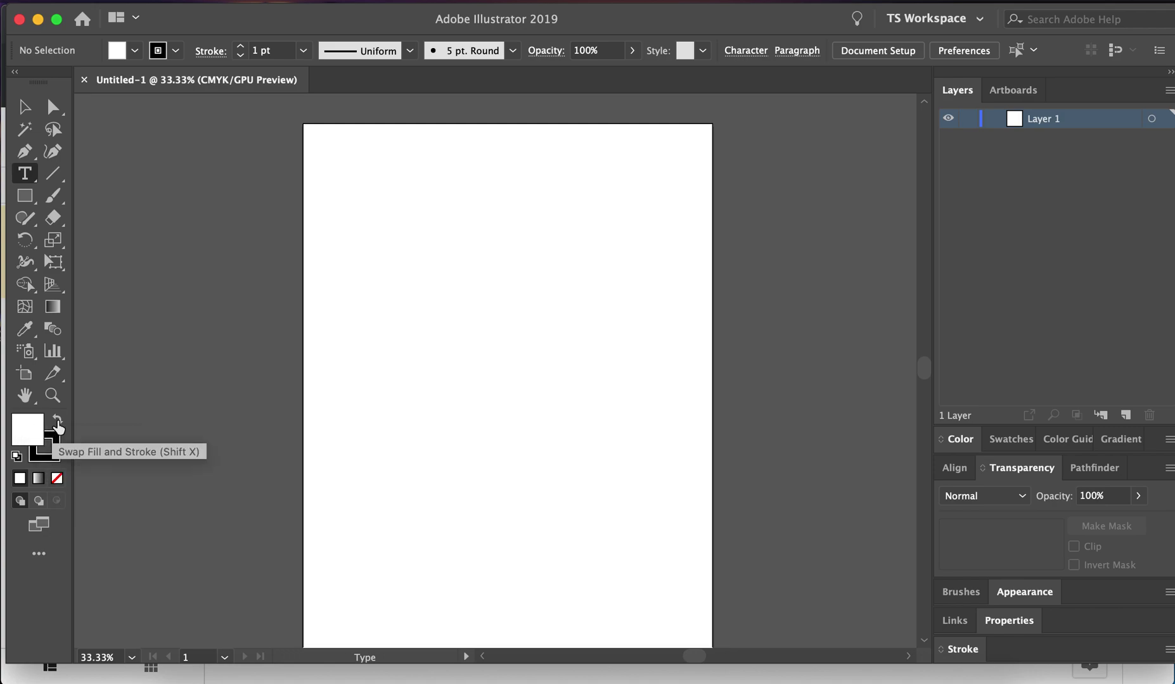
click(57, 420)
click(56, 457)
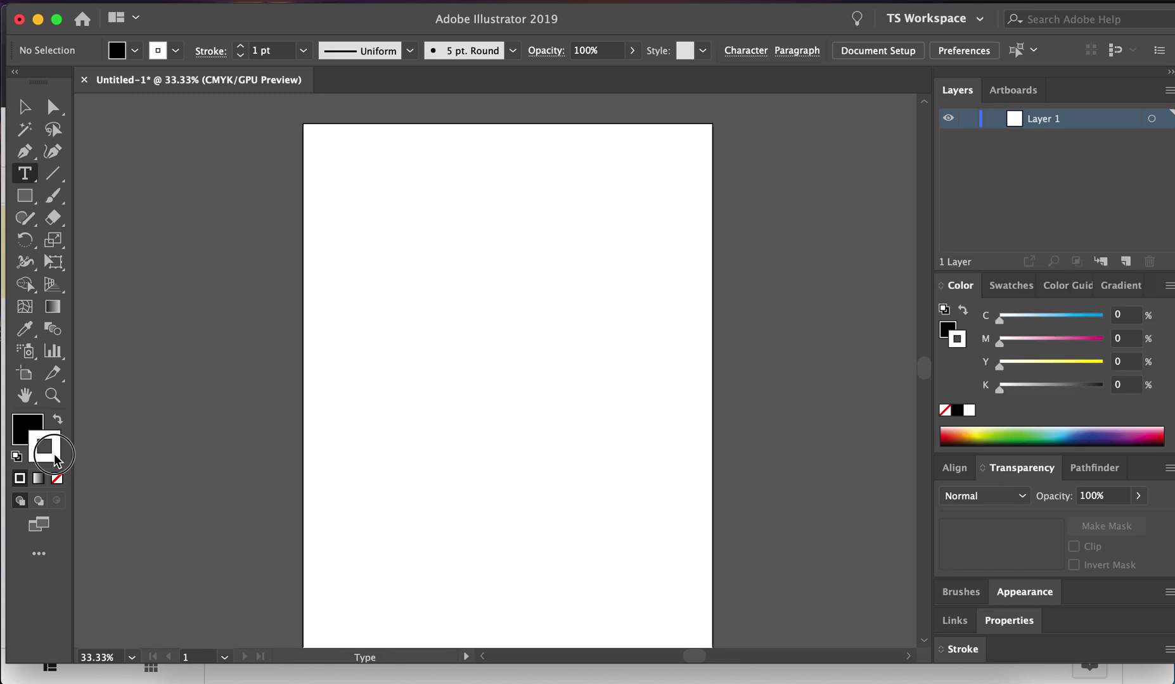
click(57, 479)
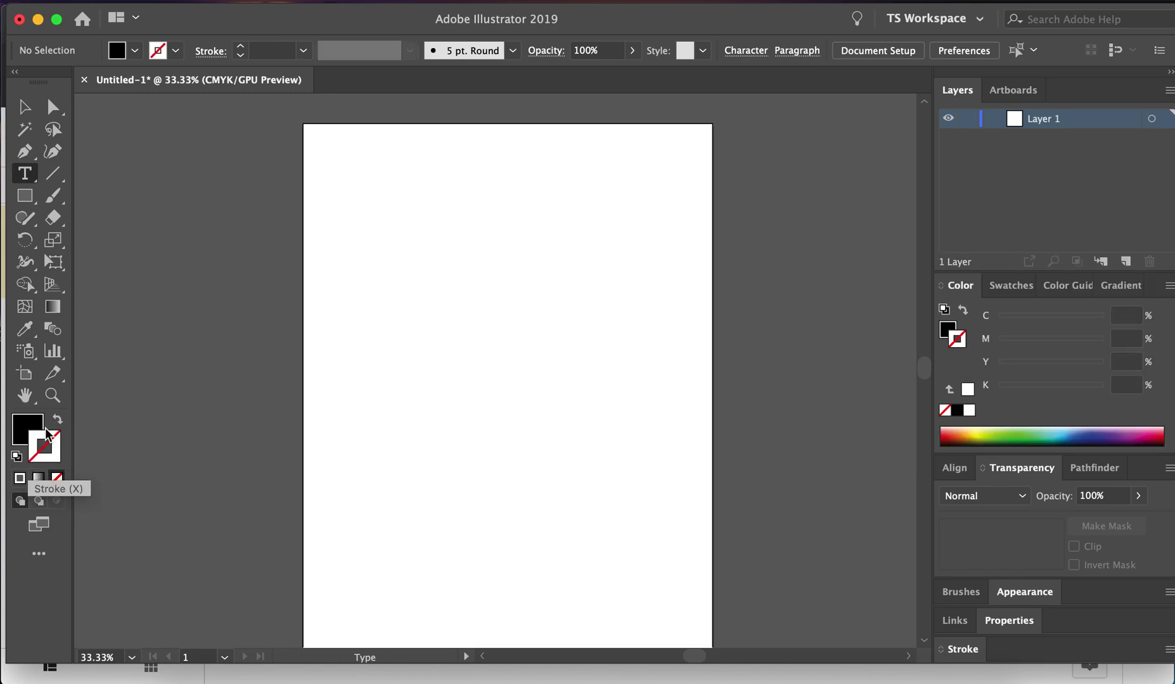
click(29, 430)
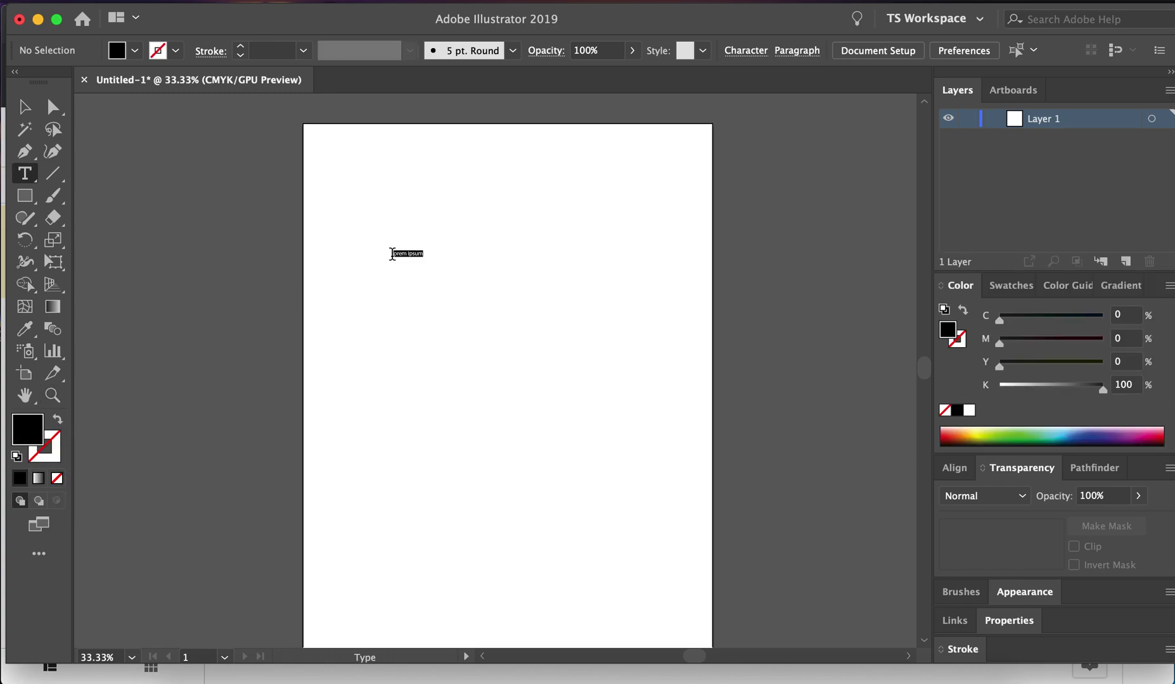
click(391, 254)
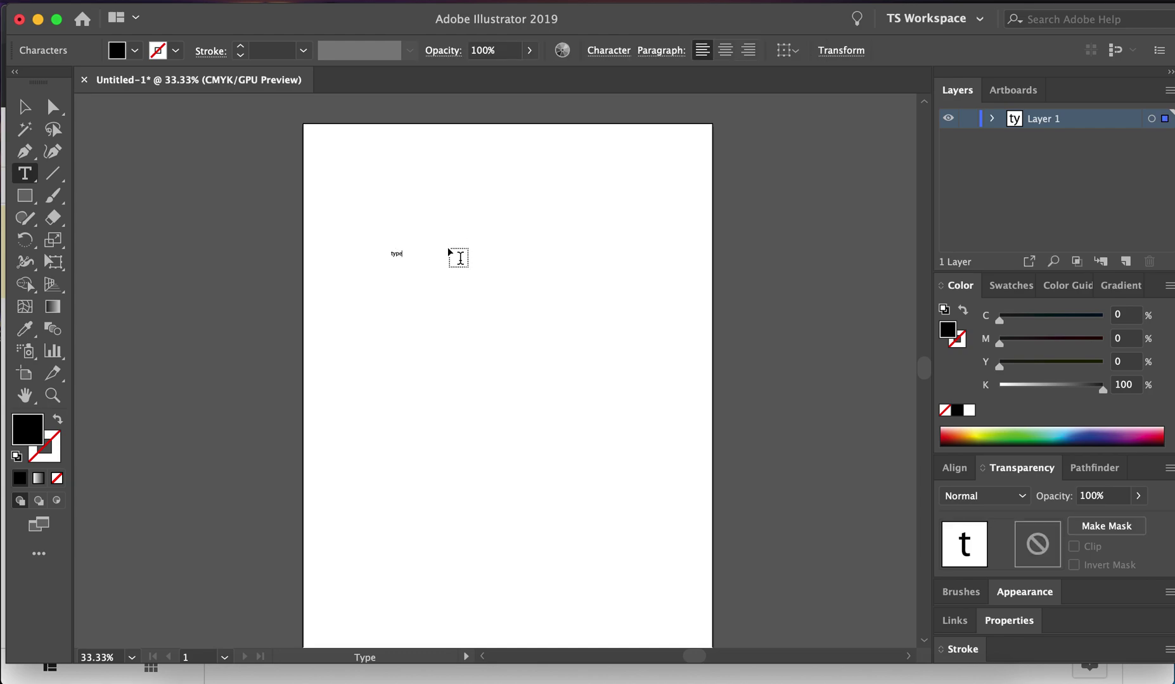
scroll(462, 240, up, 8)
drag(305, 328, 566, 298)
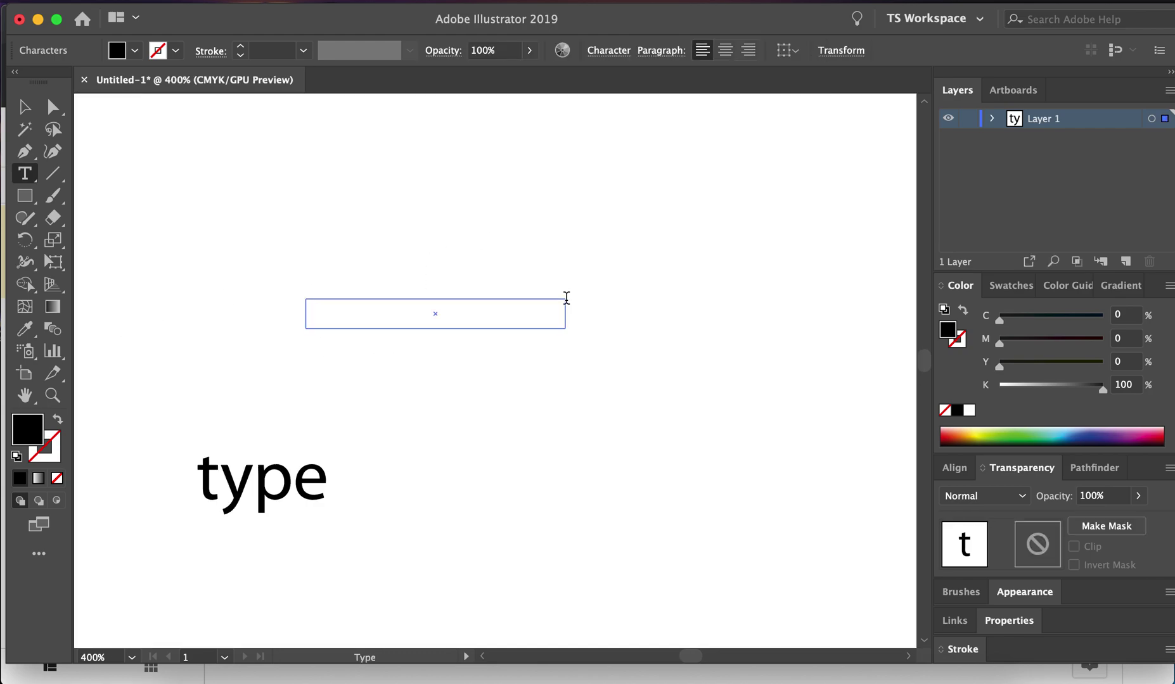
key(Escape)
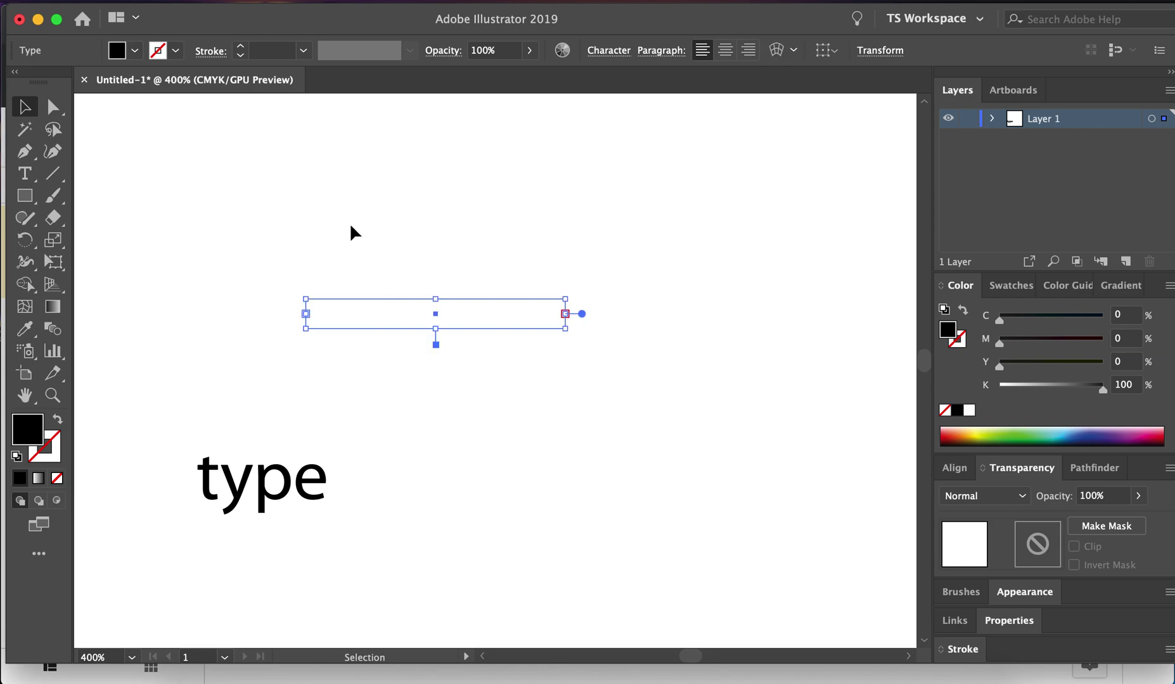
click(413, 294)
Move the word "type" up and to the right, and deselect it
drag(350, 464, 583, 280)
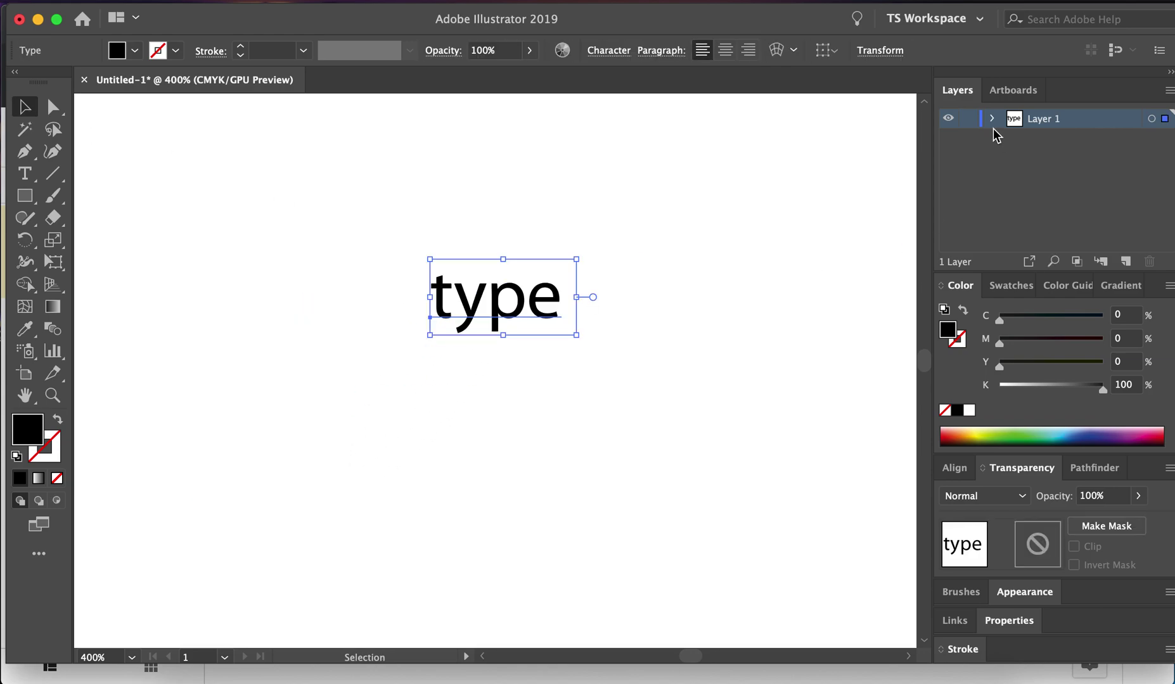
key(super+shift+a)
key(super+y)
key(super+y)
click(485, 2)
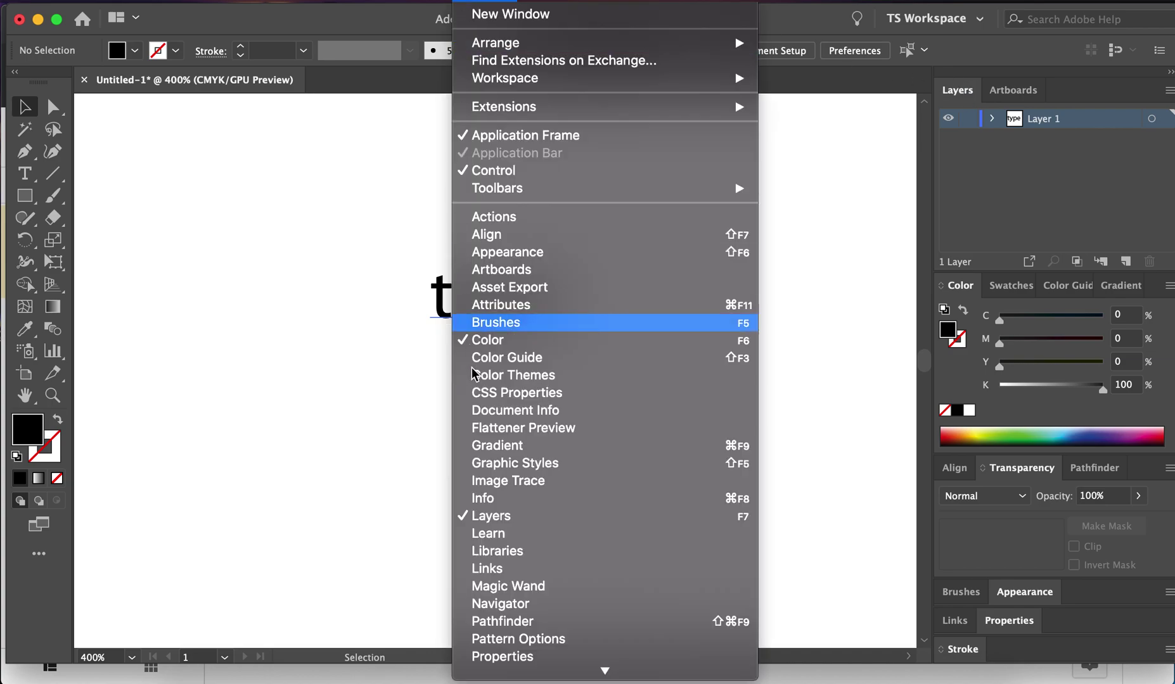
click(822, 333)
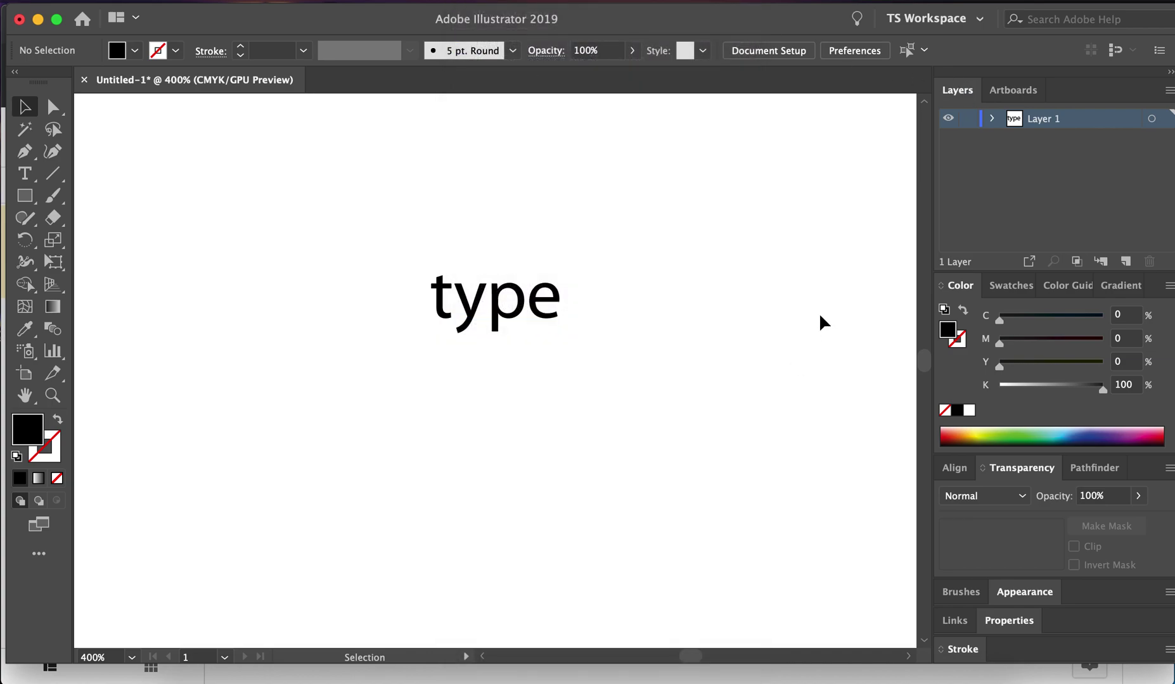
Reposition the word "type" slightly higher and further right, checking the artwork in Outline view before returning to Preview
drag(515, 310, 615, 257)
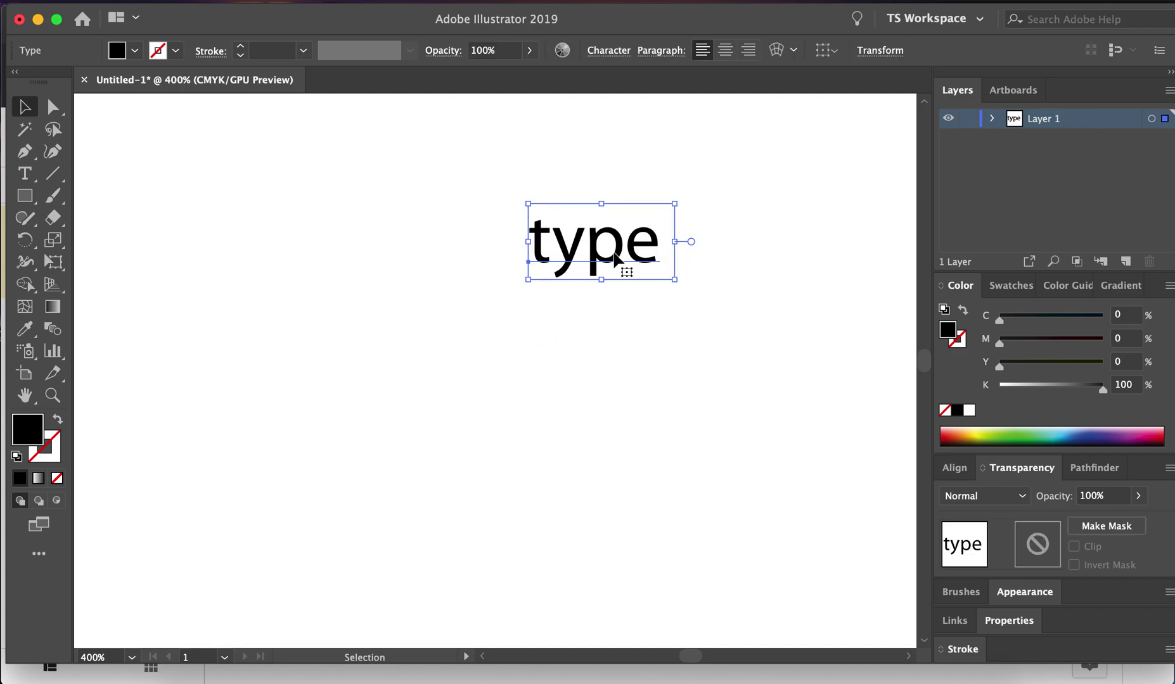
key(super+y)
key(super+y)
key(super+y)
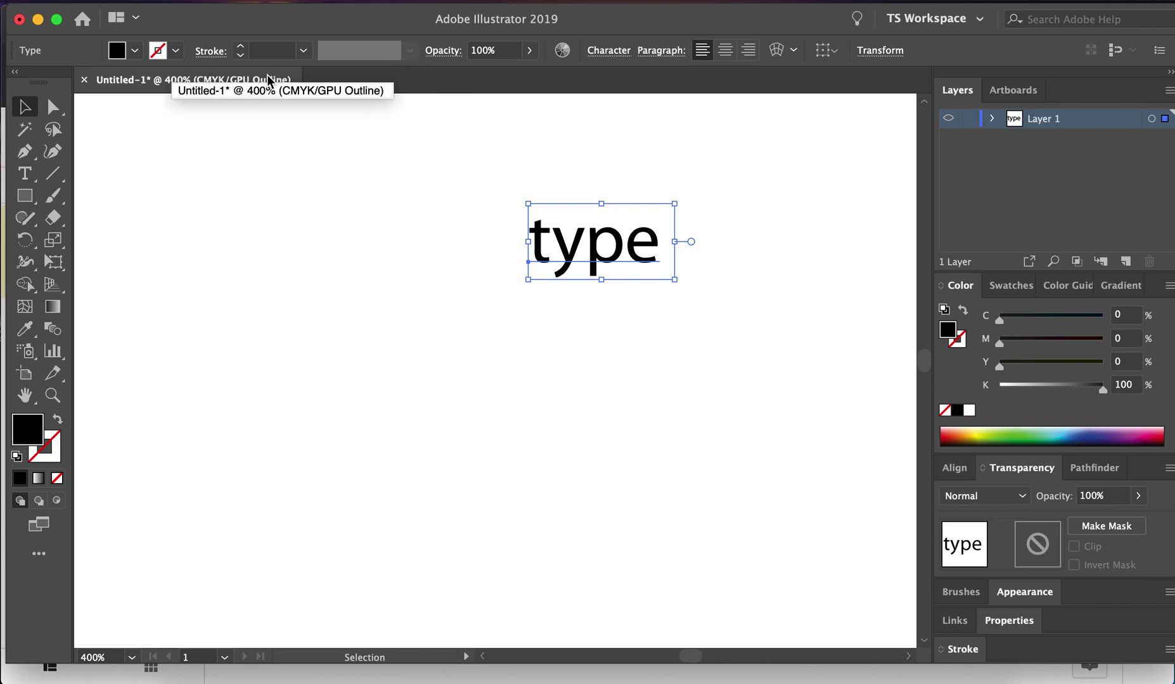
key(super+y)
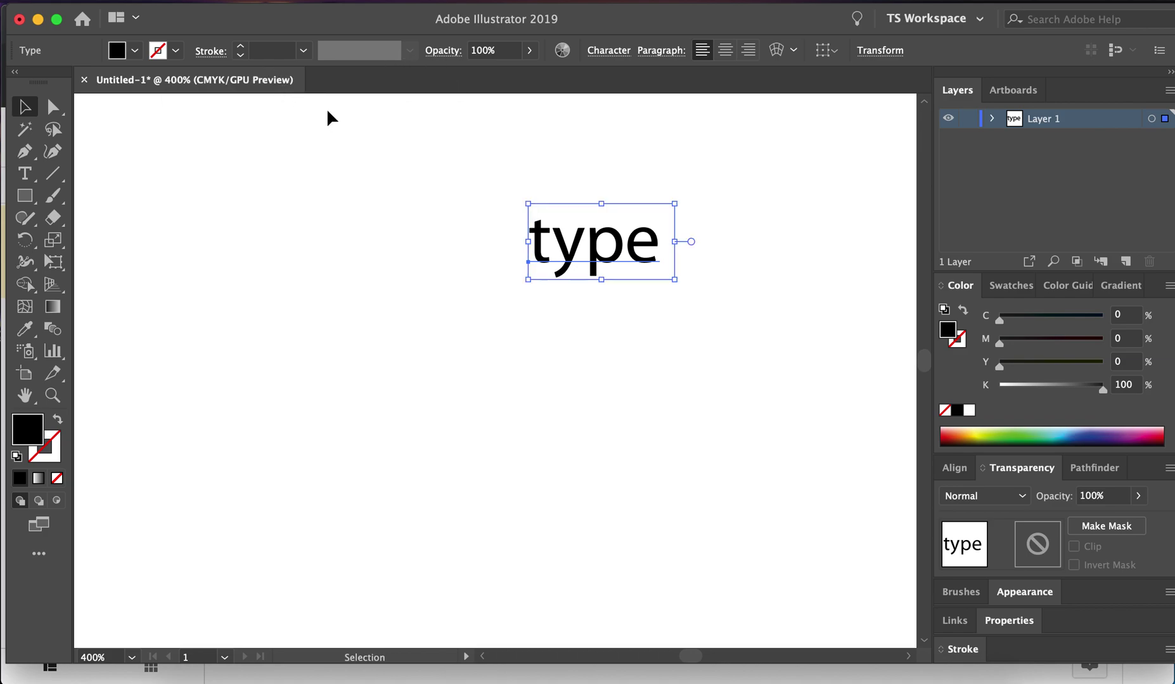
drag(608, 262, 461, 272)
Browse the font list for the word "type" and filter it to the Sans Serif classification
key(t)
click(615, 56)
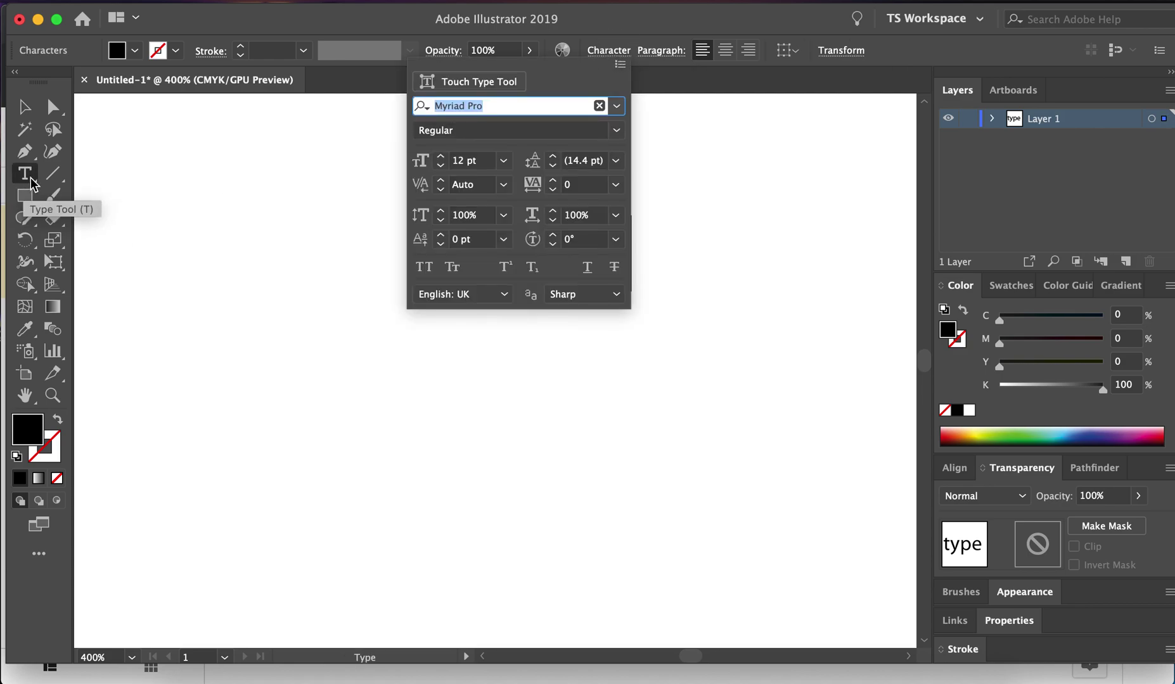
click(615, 108)
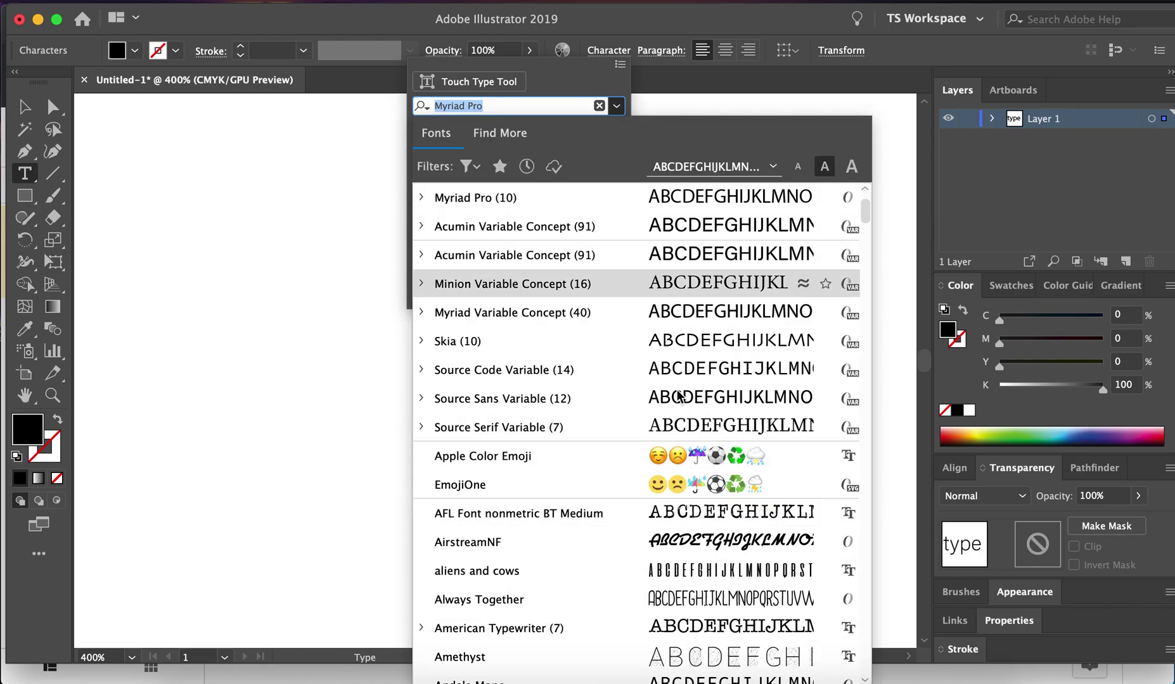
scroll(702, 424, down, 10)
scroll(754, 462, up, 15)
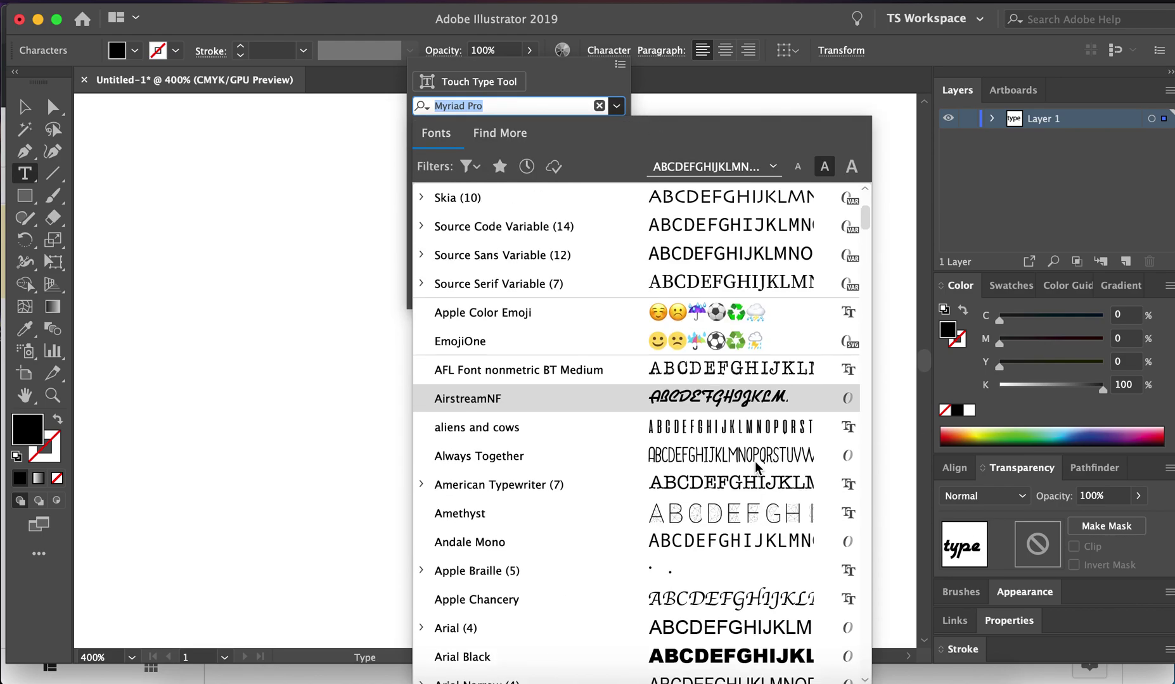
click(464, 167)
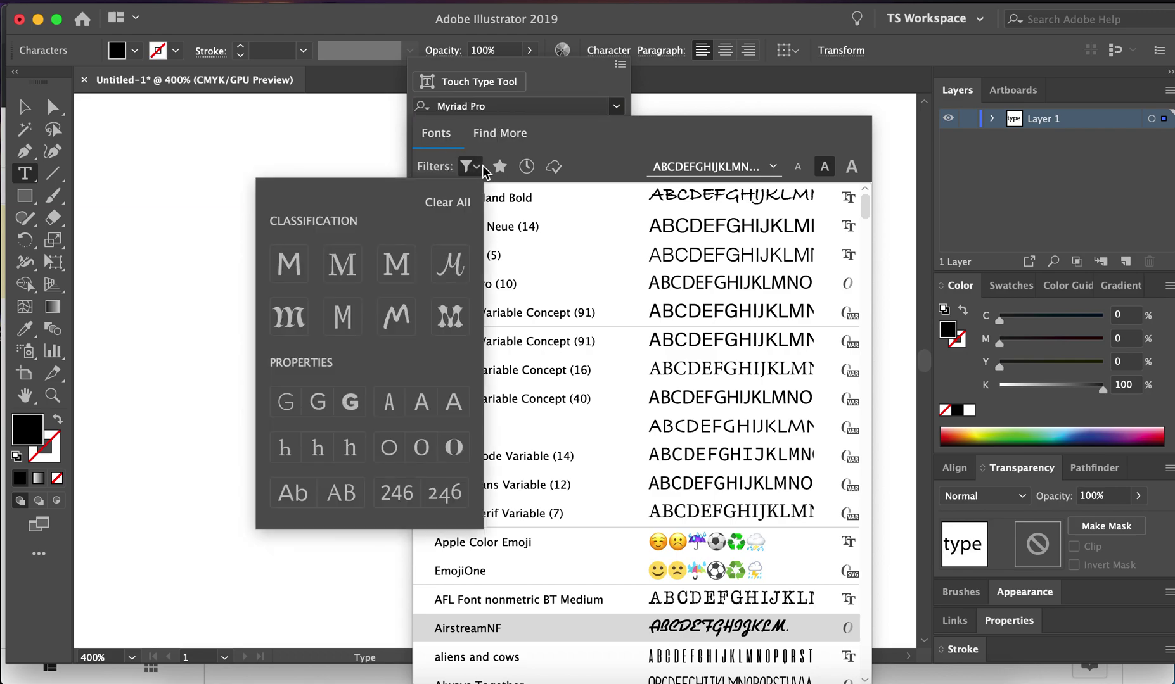
click(284, 265)
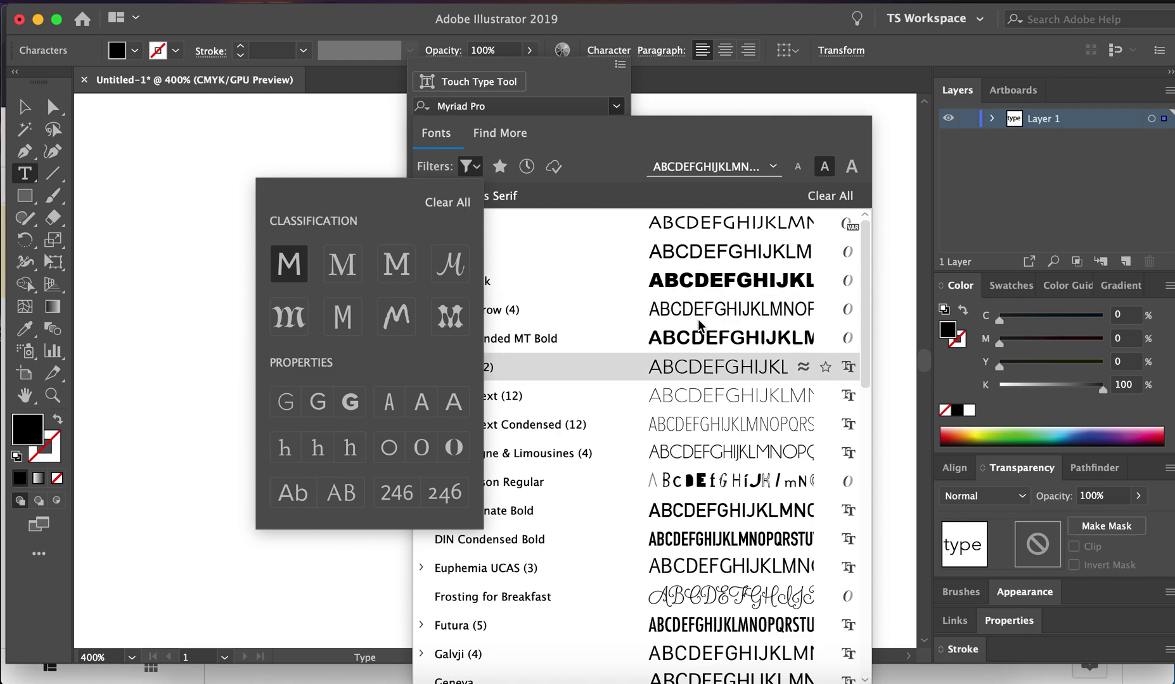
click(285, 240)
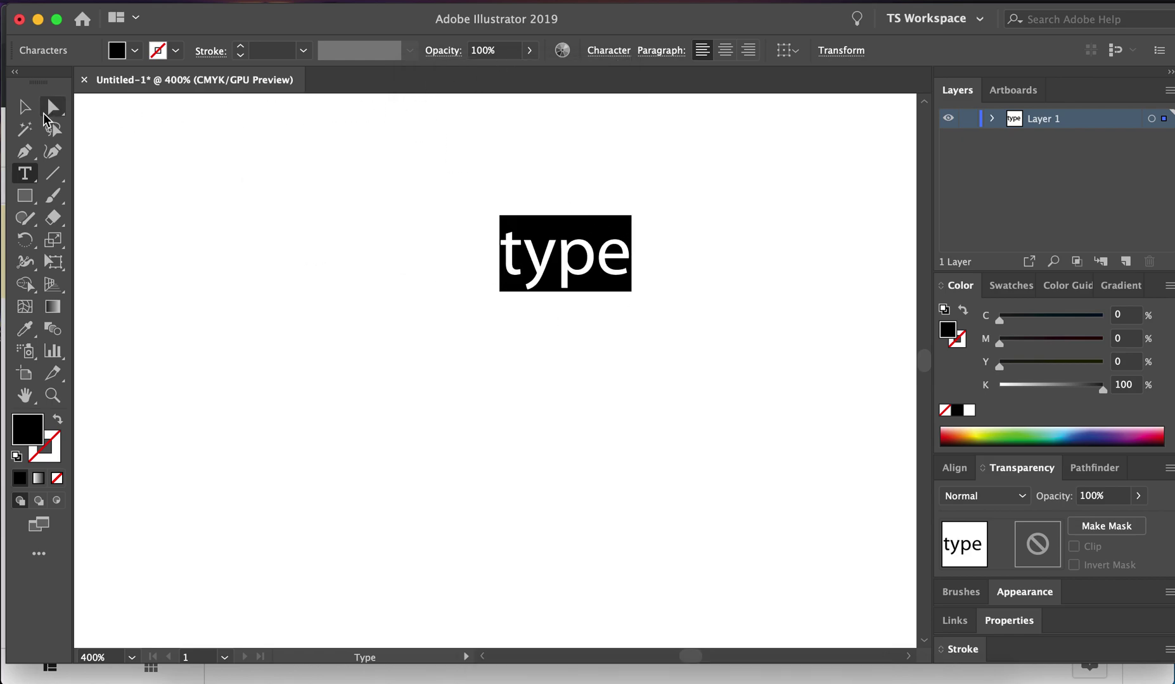
Swap the fill and stroke of the word "type" so it has a black stroke and no fill
click(58, 419)
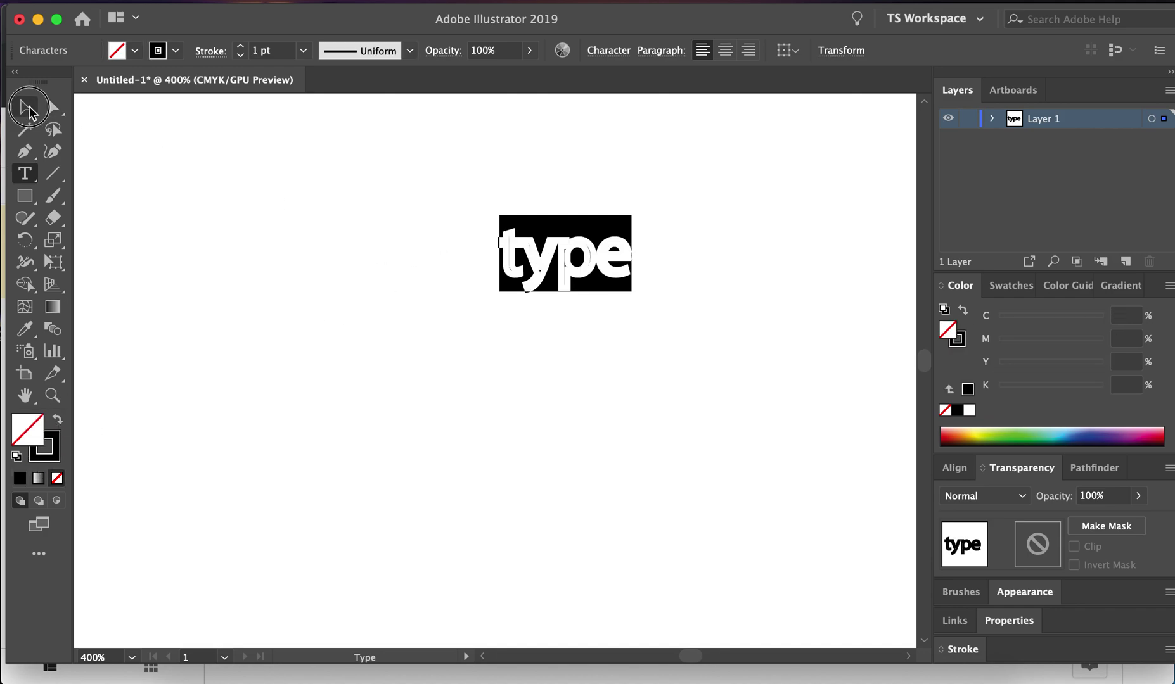
click(29, 112)
click(247, 178)
Practise selecting and deselecting the word "type" as an object, ending with a selection marquee around it
click(533, 255)
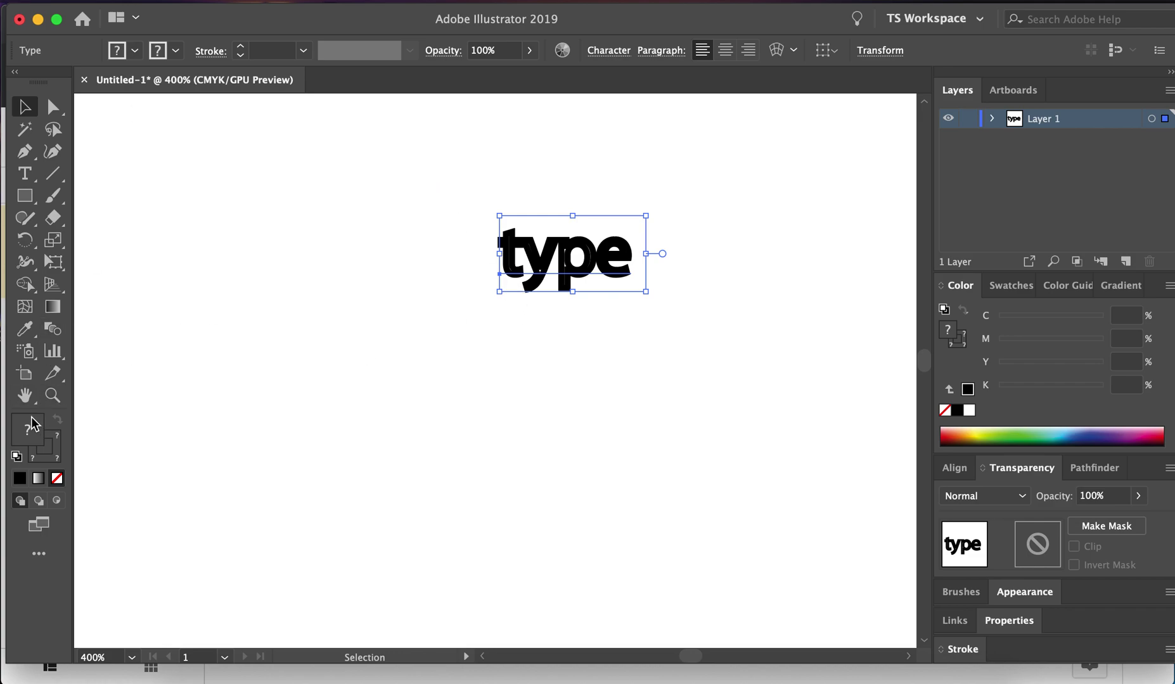
click(454, 379)
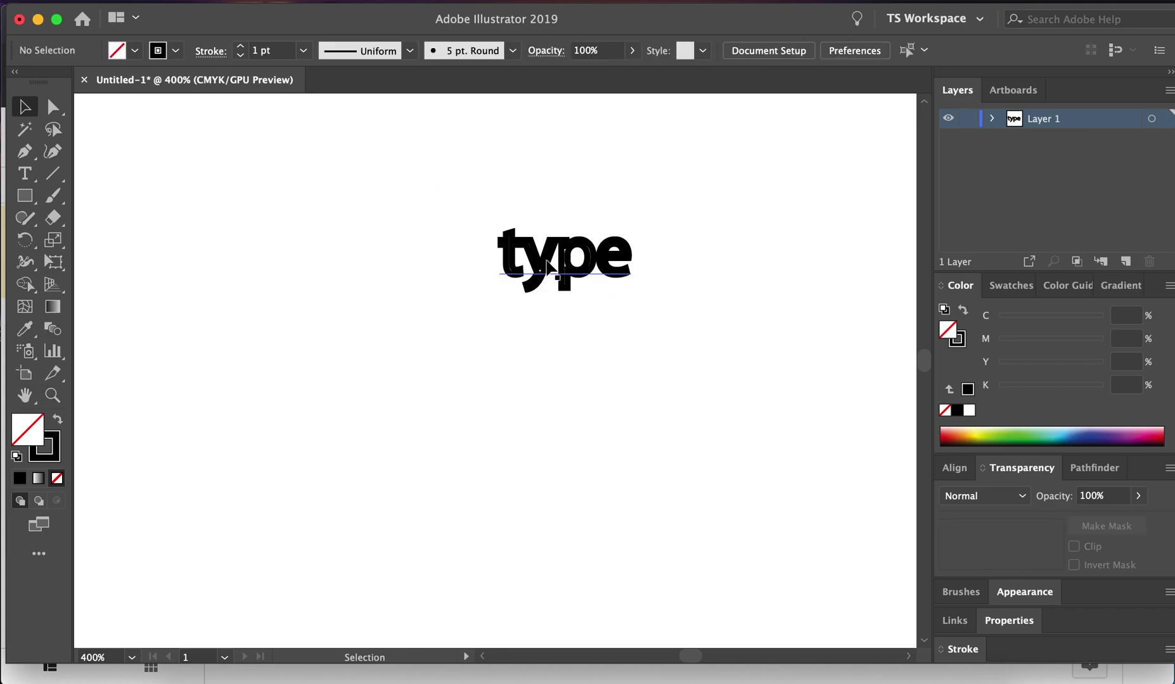
click(548, 264)
click(320, 263)
drag(593, 353, 335, 152)
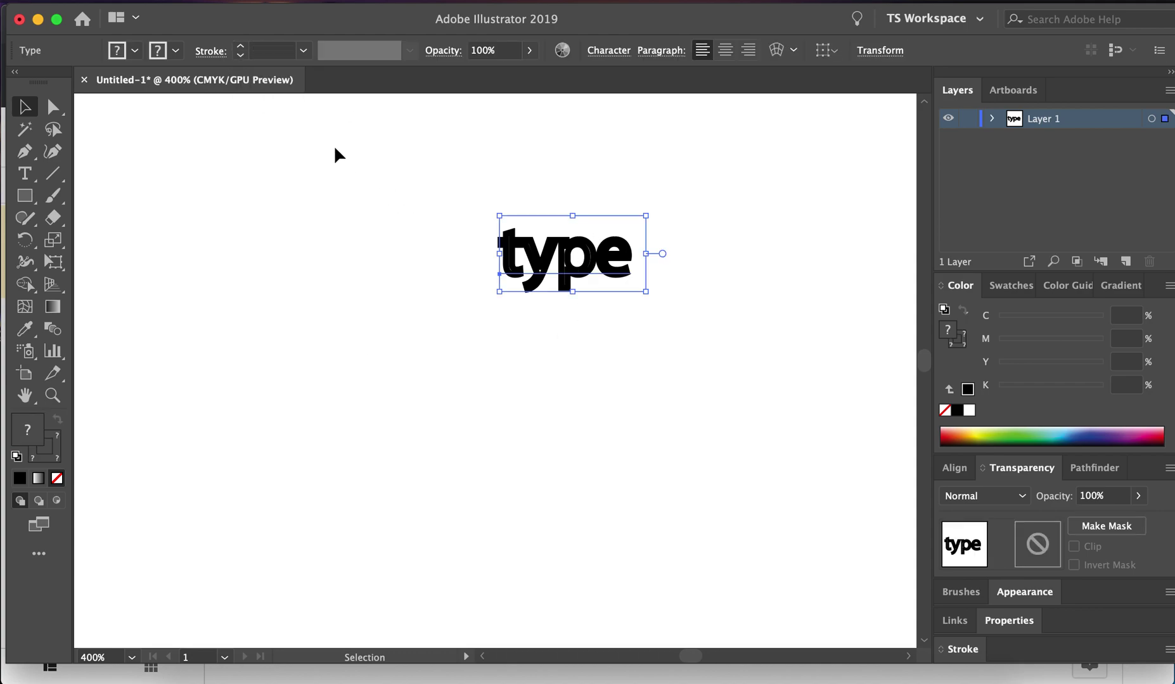
Set the stroke weight of the word "type" to 0.5 pt
click(255, 51)
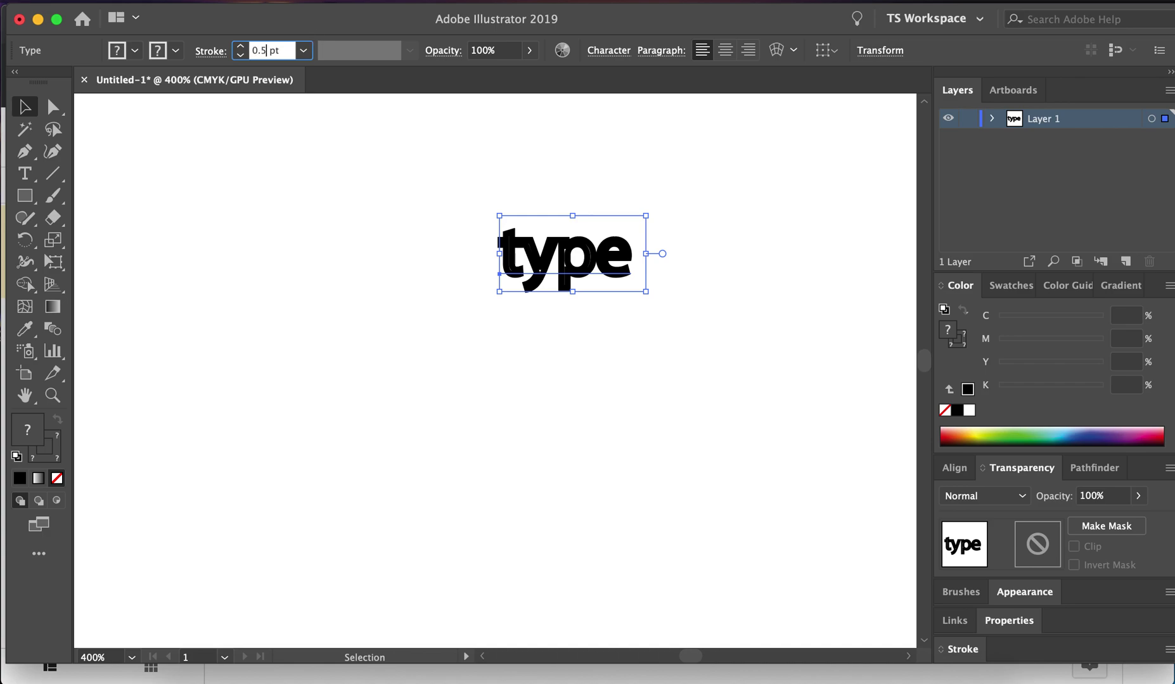
text(.5)
key(Return)
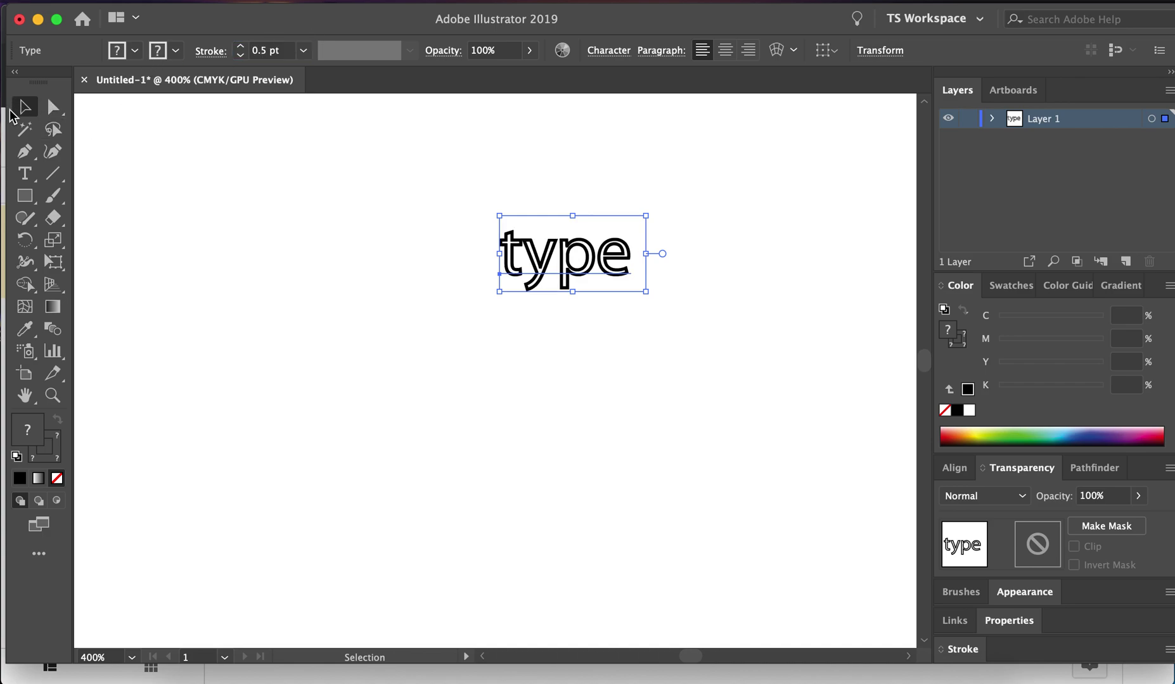
Scale the word "type" up proportionally to about 3.6 times its size, move it up and to the left, and leave it deselected
drag(646, 291, 841, 490)
drag(711, 399, 612, 330)
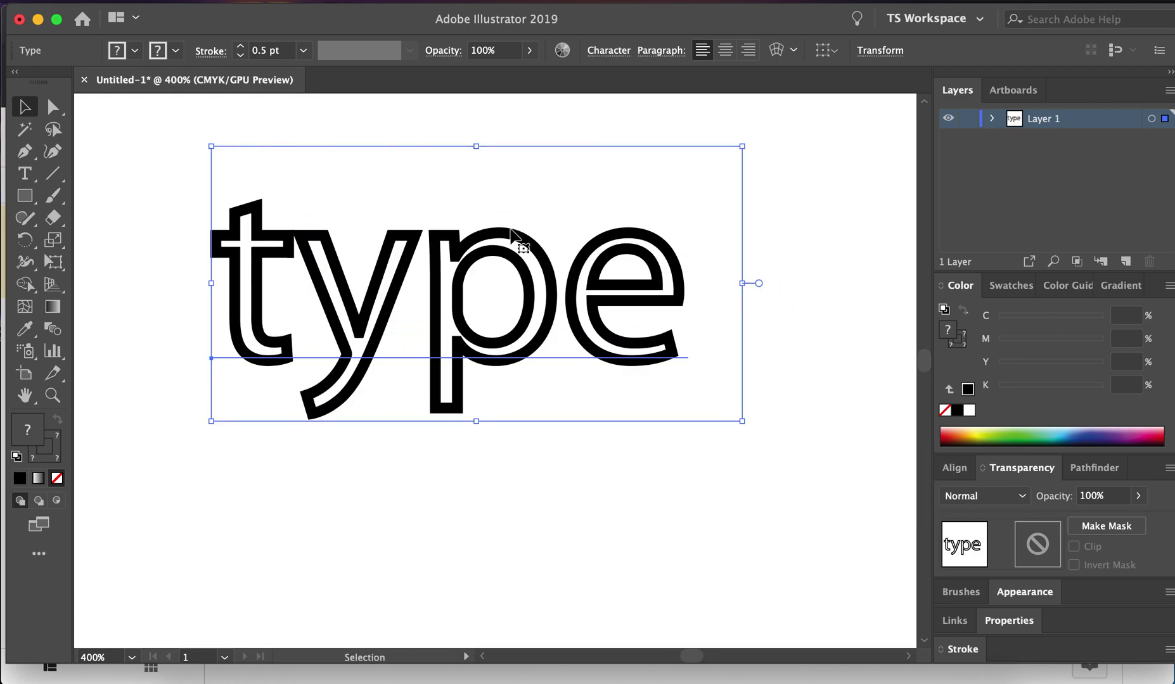
click(150, 451)
click(352, 342)
click(190, 174)
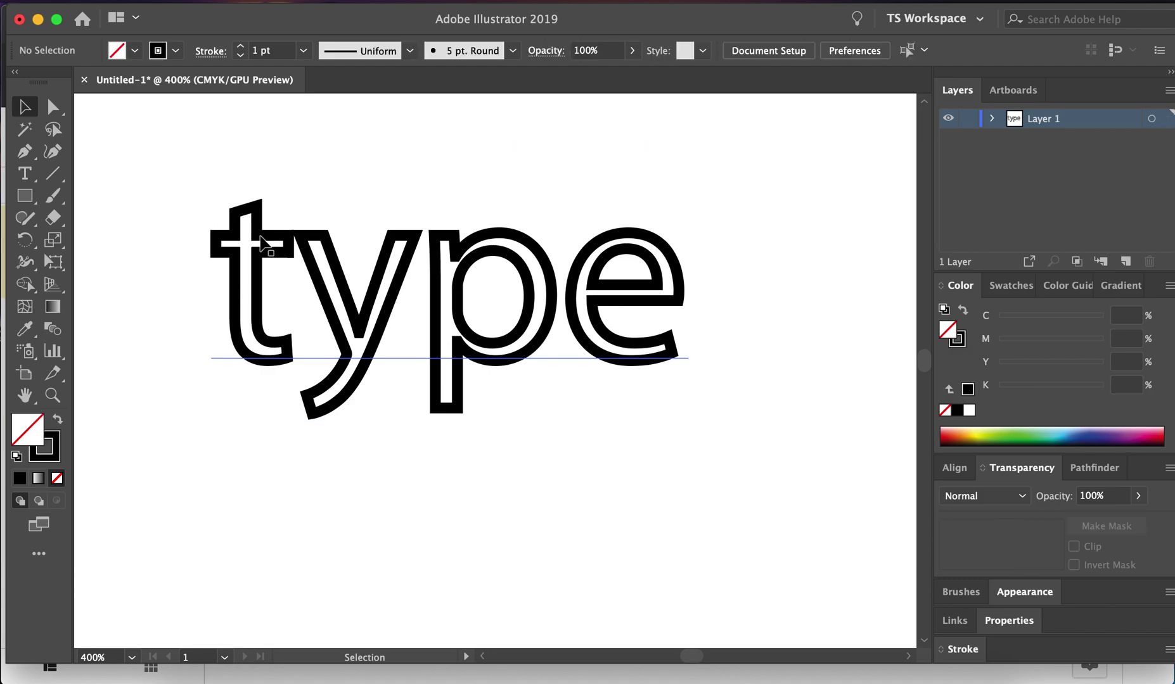
click(260, 241)
click(175, 172)
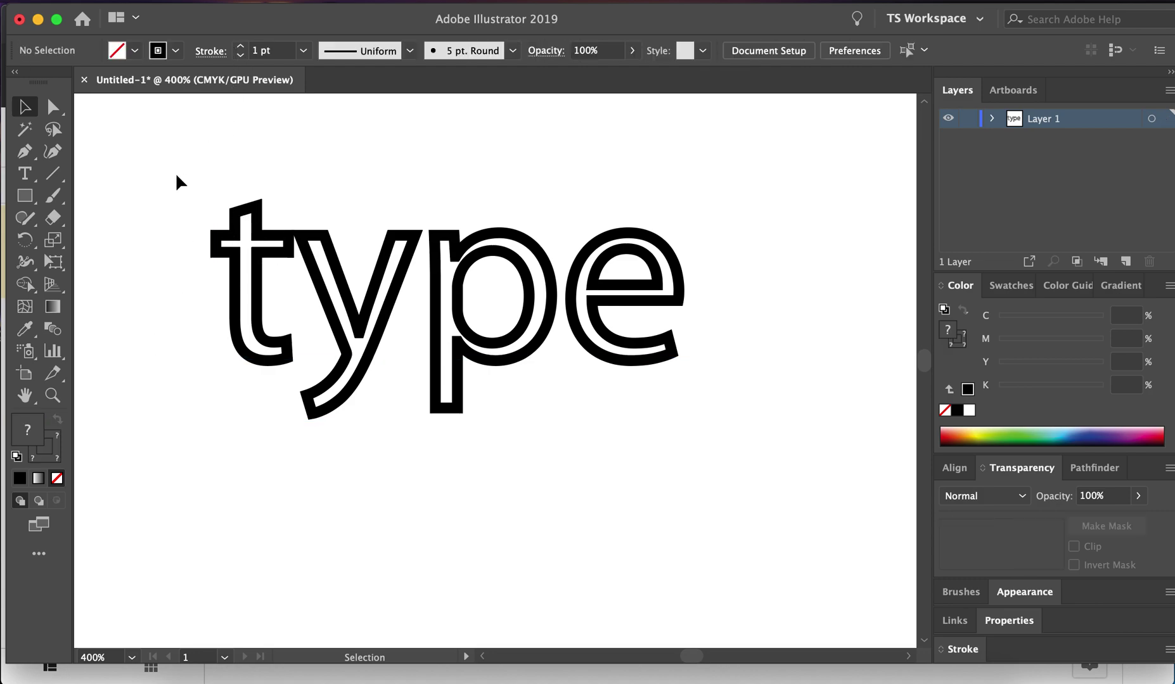
Select all characters of "type" as editable text and try heavier and lighter stroke weights, ending at 1 pt
click(25, 173)
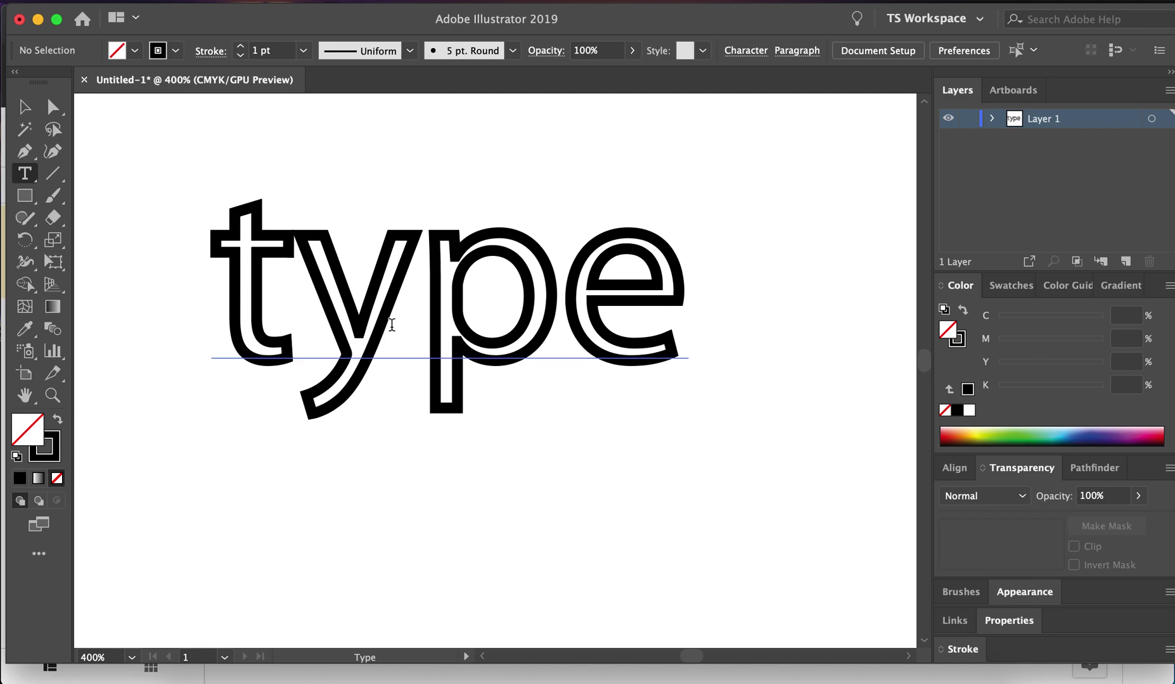
drag(678, 295, 193, 329)
click(240, 47)
click(240, 47)
click(240, 47)
click(240, 48)
click(240, 56)
click(240, 55)
click(240, 55)
click(240, 55)
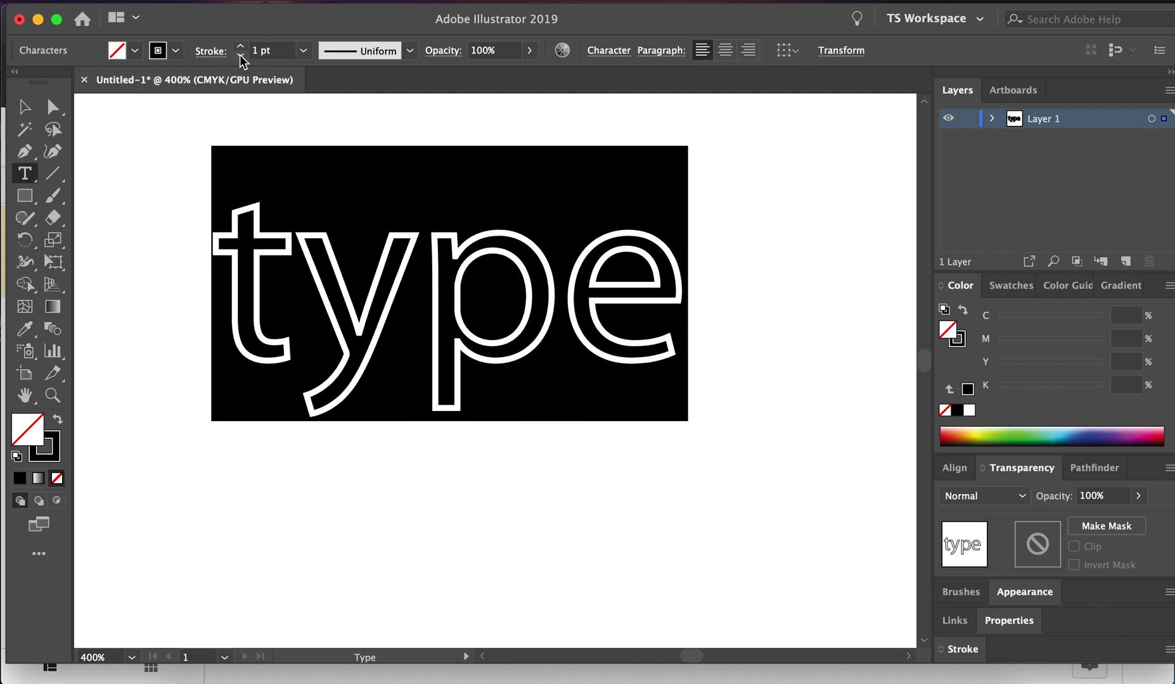
Swap the fill and stroke of the selected text to give it a black fill and no stroke, then deselect it
click(58, 420)
click(25, 106)
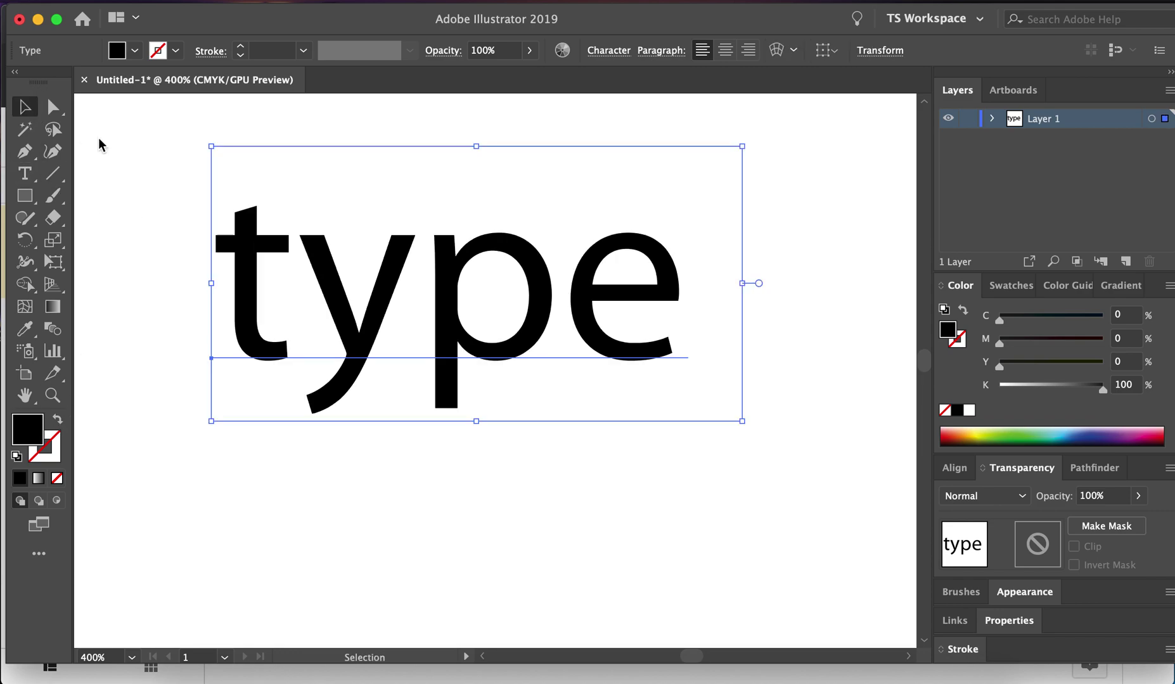
click(166, 207)
Convert the word "type" from live text to outlines with Create Outlines and deselect it
key(super+minus)
key(space)
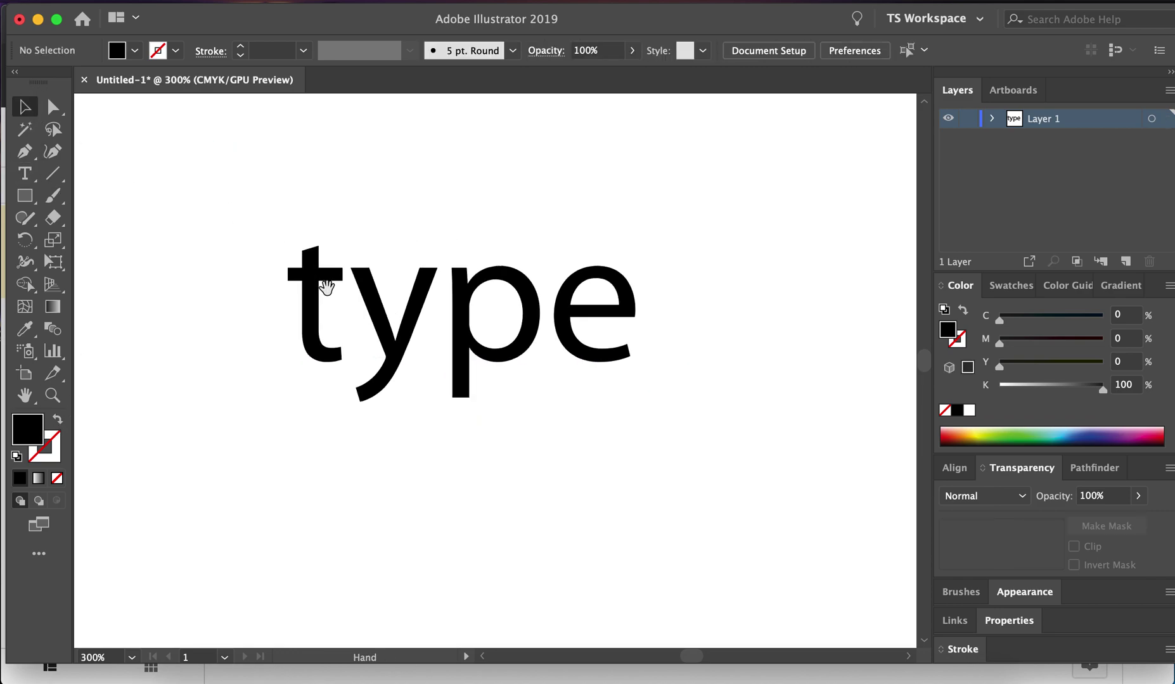
drag(328, 299, 419, 388)
click(466, 399)
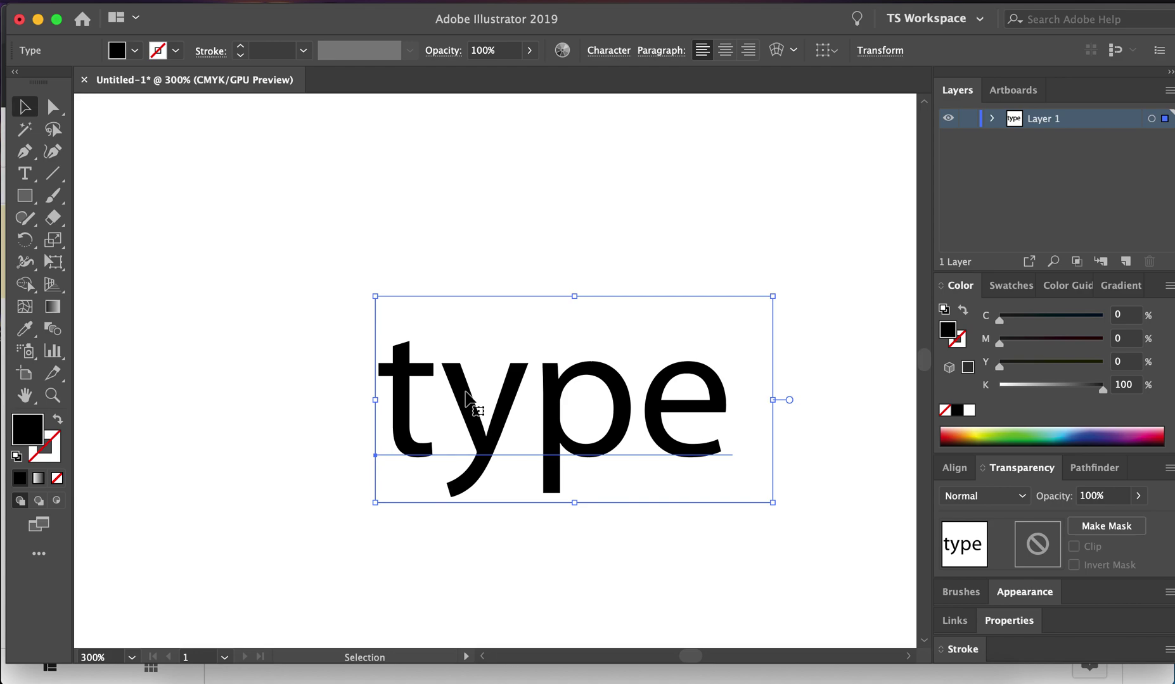
click(260, 341)
click(461, 400)
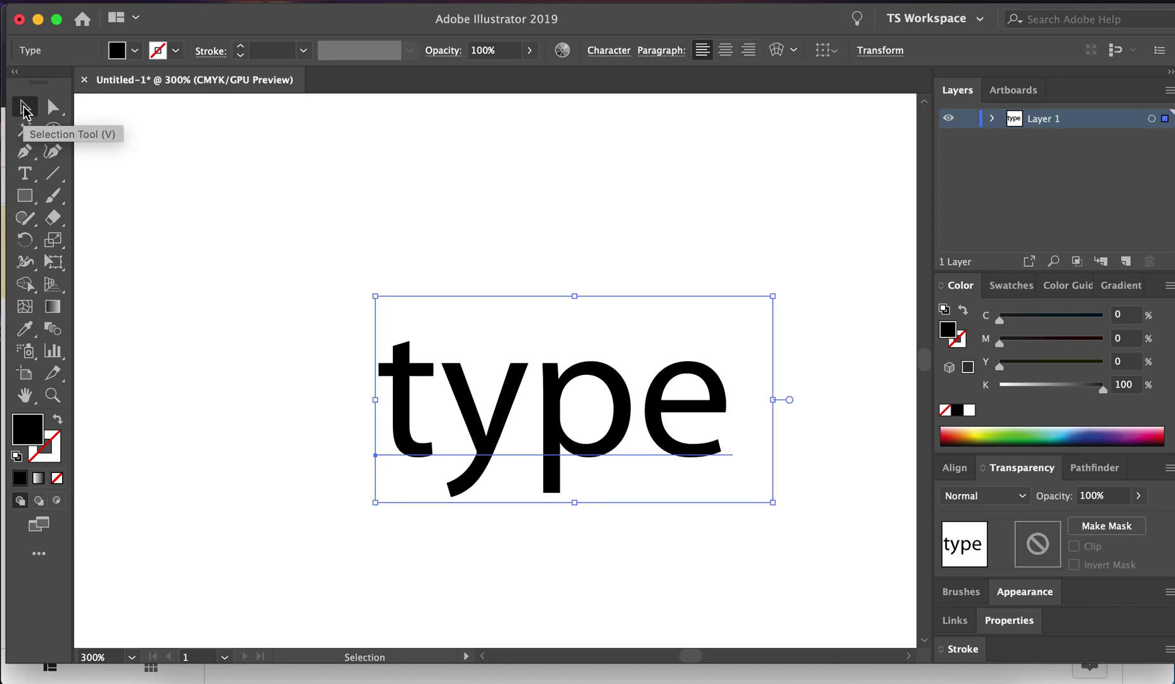
right_click(469, 411)
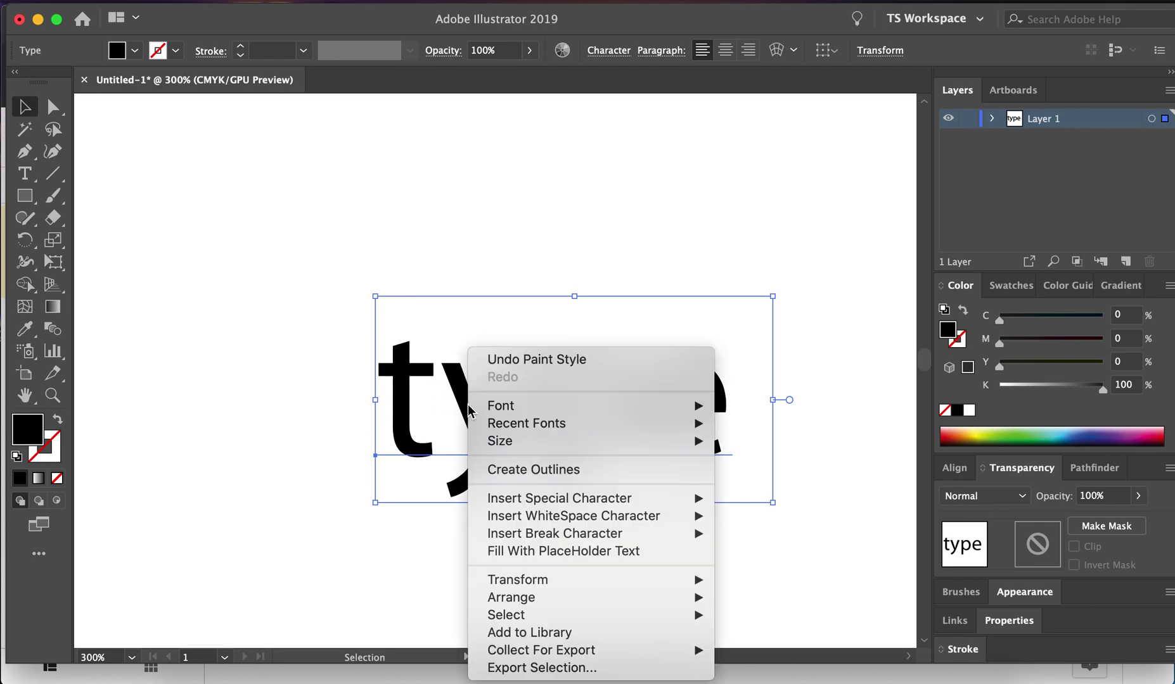
click(516, 471)
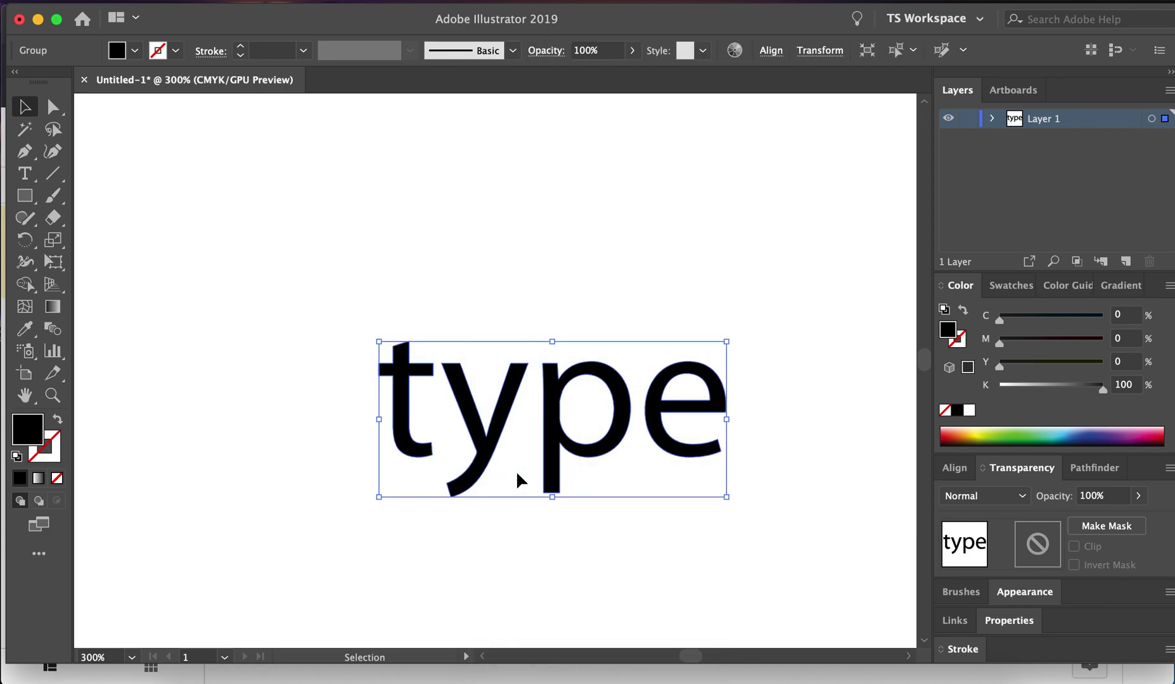
click(306, 374)
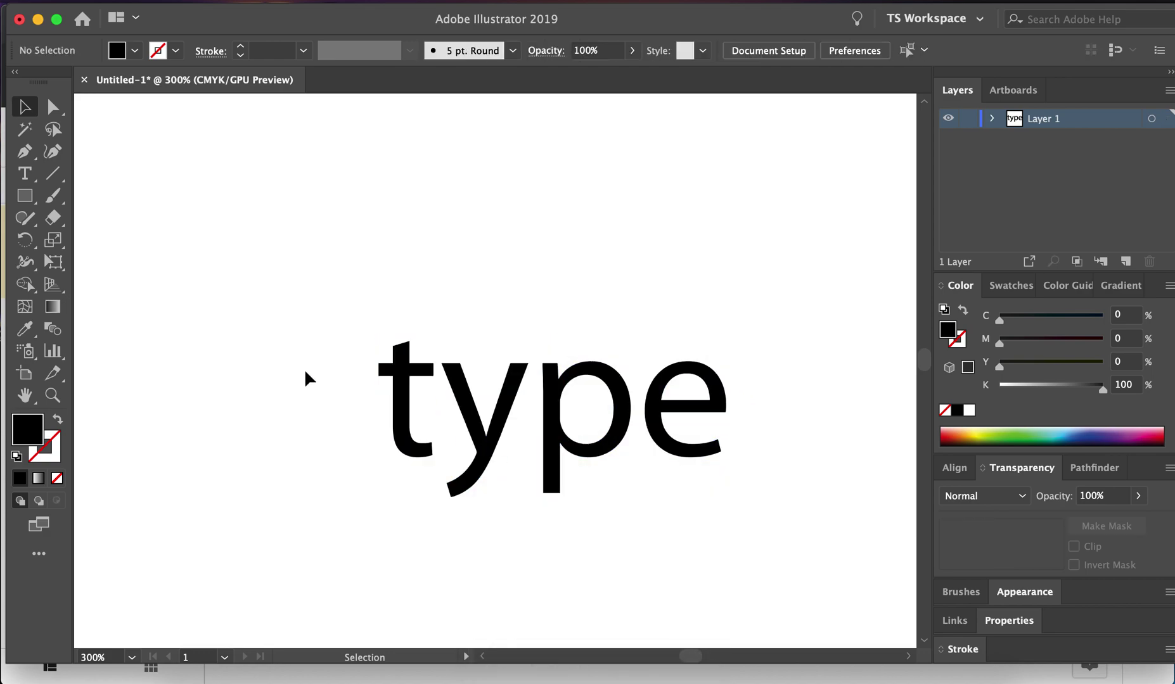
Examine the paths of the outlined word in Outline view, return to Preview, and briefly marquee-select part of the lettering
key(super+y)
key(super+y)
key(super+y)
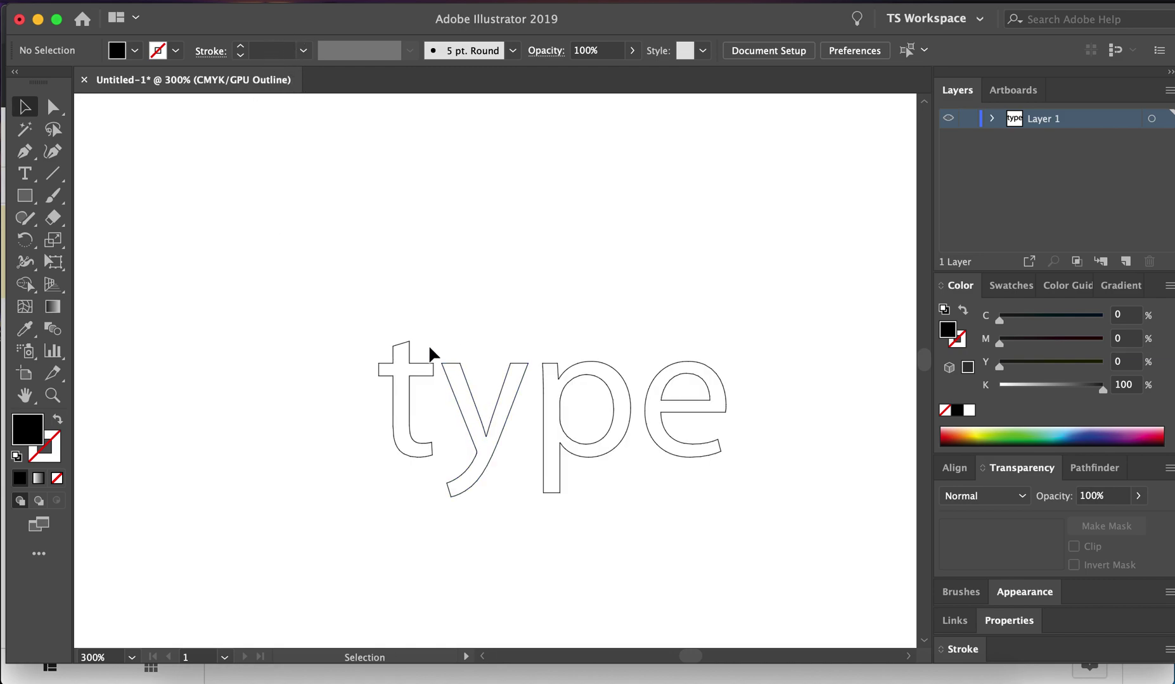
key(super)
key(super+y)
drag(406, 425, 293, 298)
click(335, 457)
Draw a wide black rectangle below the word, nearly three times as wide as the lettering, and deselect it
key(super+minus)
key(super+minus)
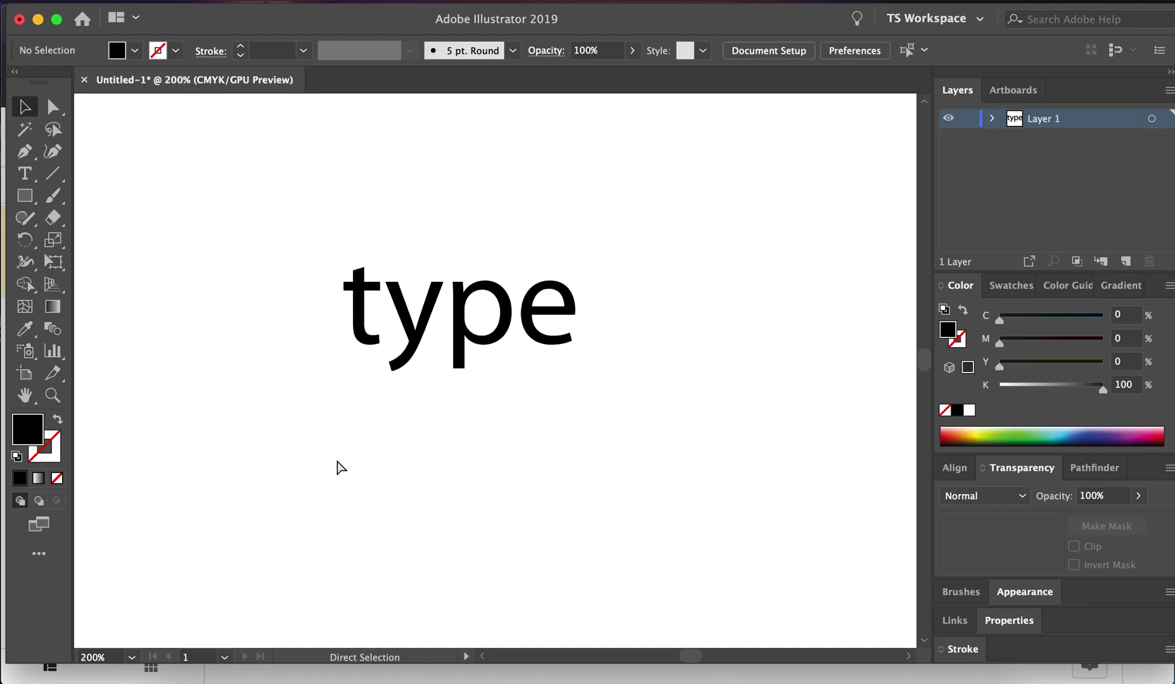
drag(25, 196, 70, 196)
drag(164, 439, 662, 559)
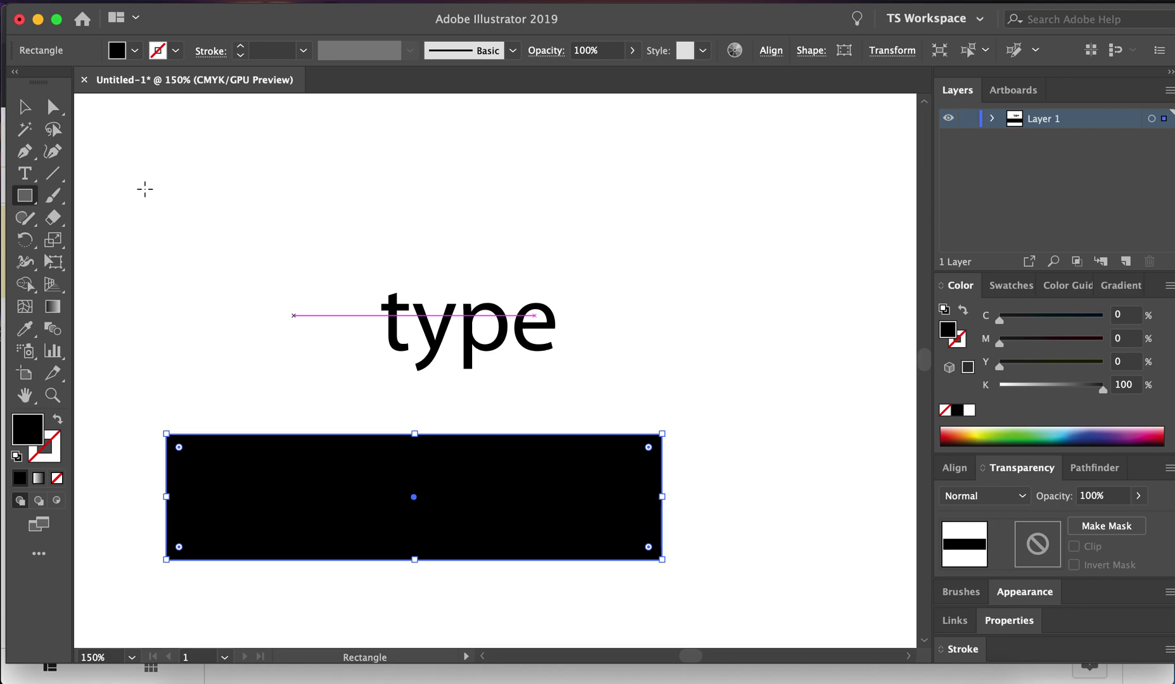
click(24, 106)
click(374, 348)
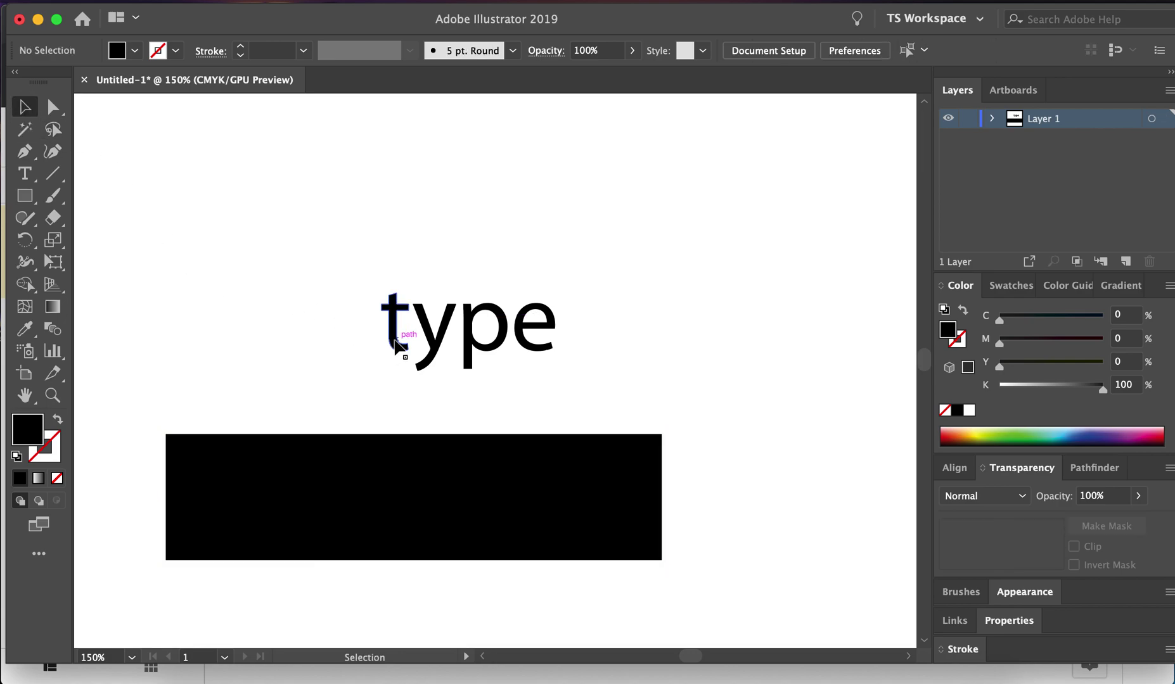
Select the outlined word "type" and fill it with the magenta swatch
click(394, 341)
click(365, 244)
click(403, 334)
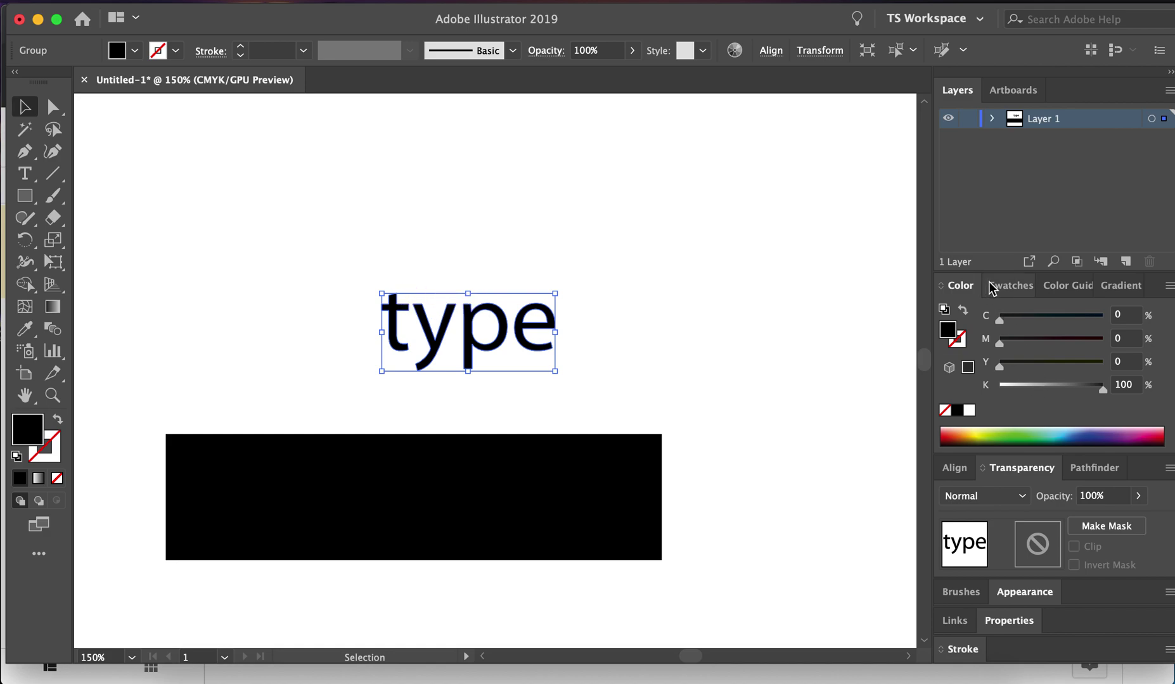
click(1011, 288)
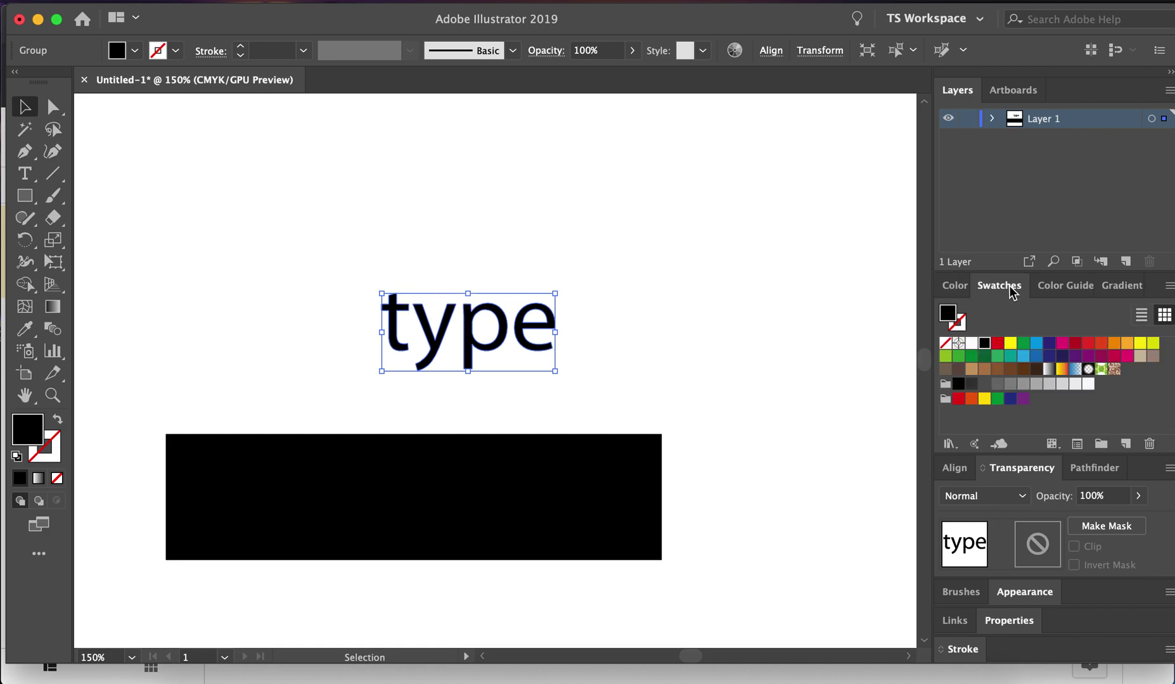
click(1057, 288)
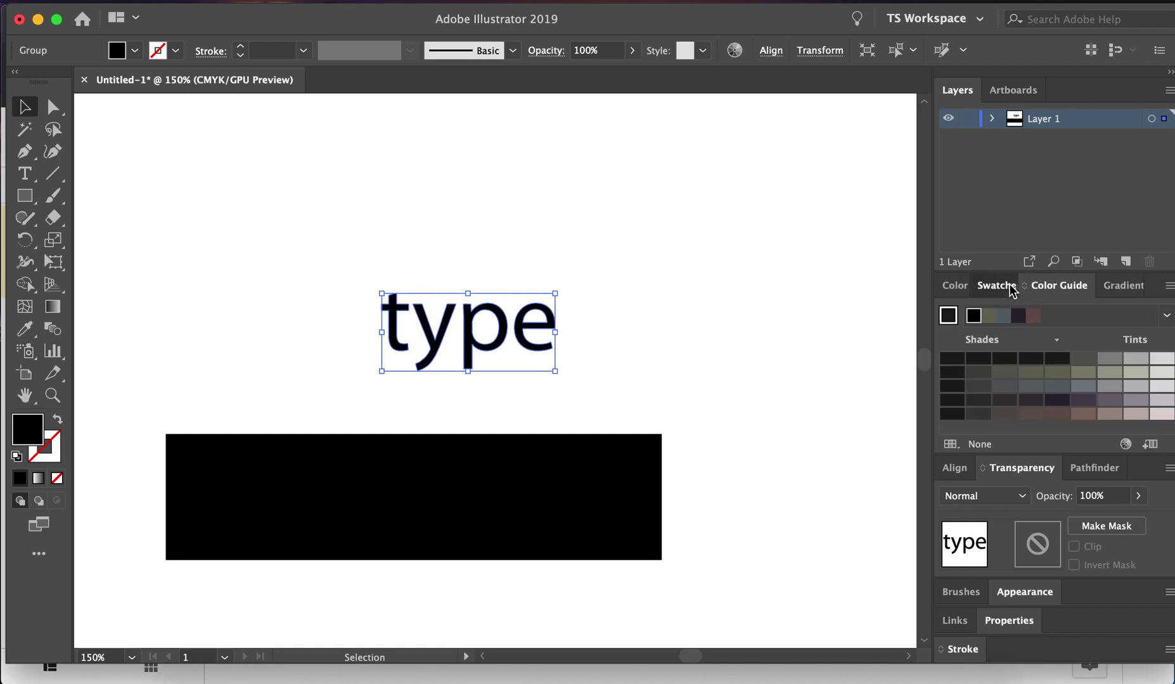
click(1000, 285)
click(1062, 345)
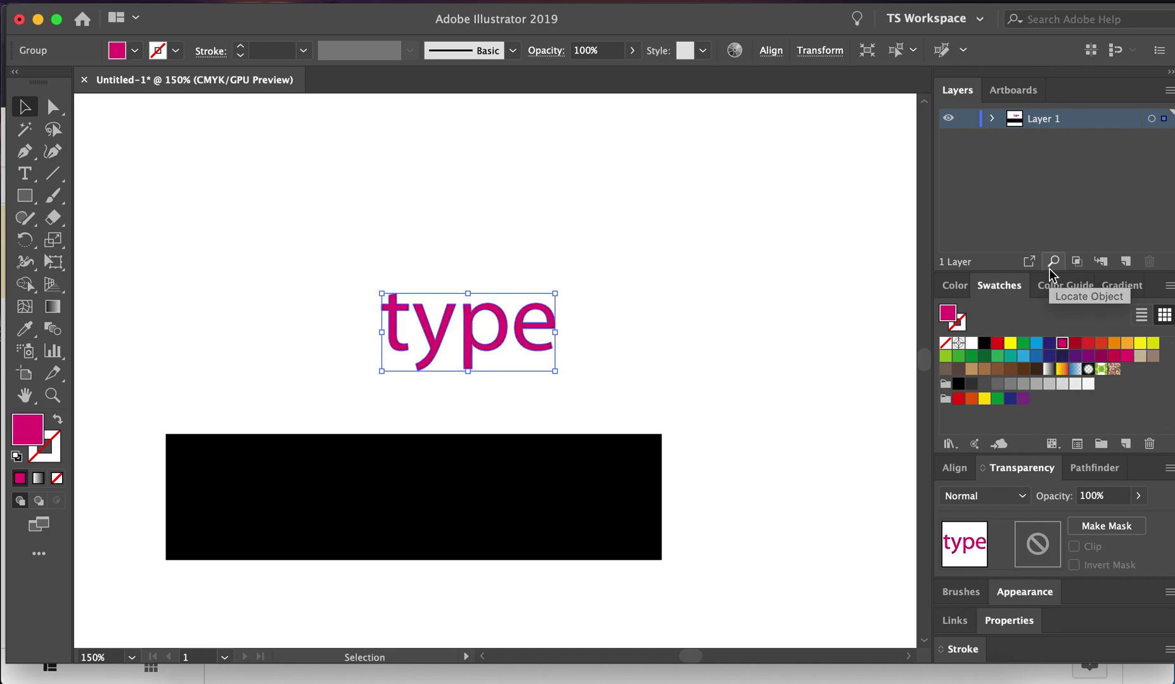
Set the Color Guide harmony rule to Triad and try its colours on the word, ending with the yellow
click(1055, 286)
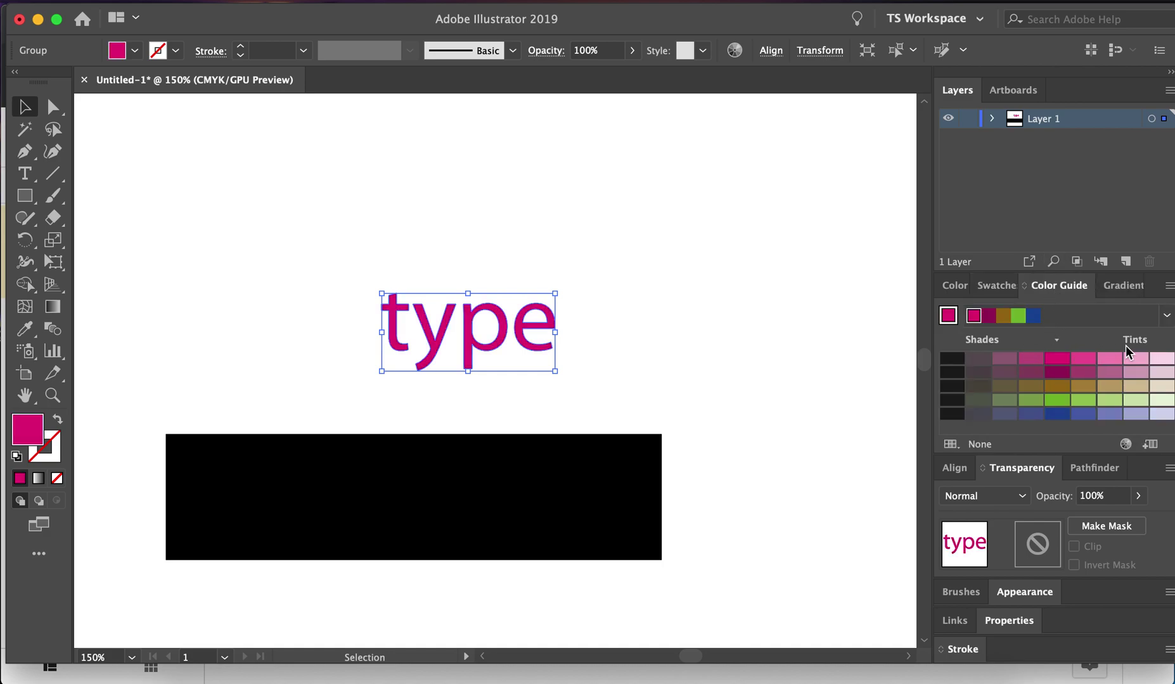
click(1166, 315)
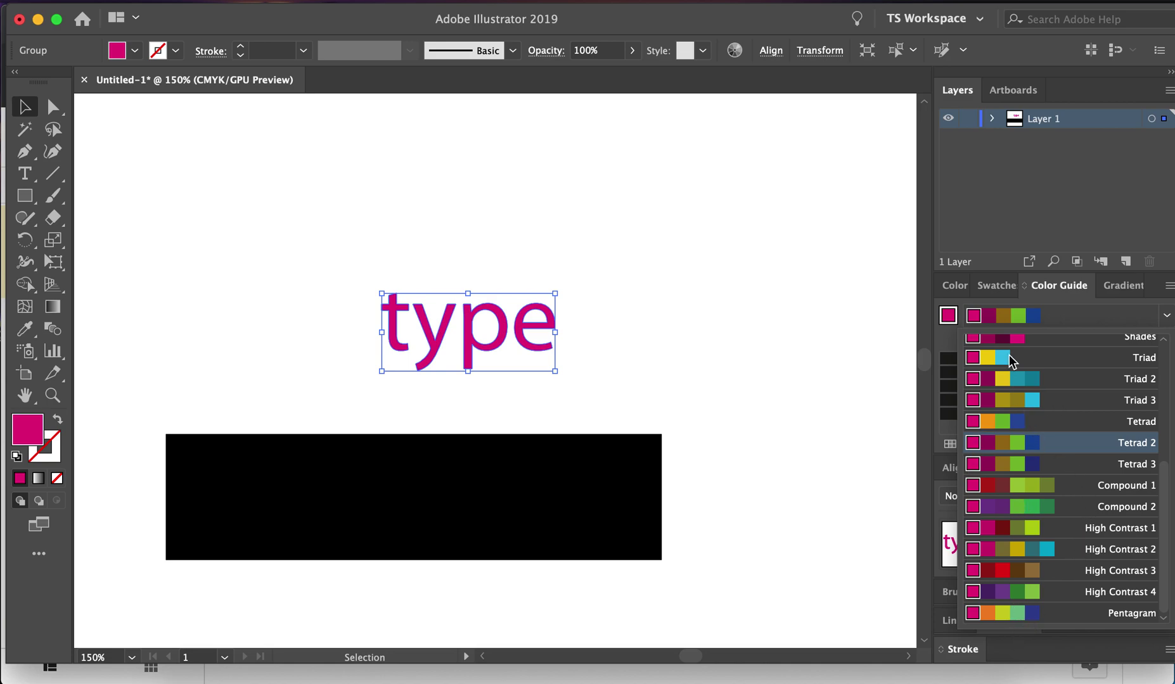
click(1075, 360)
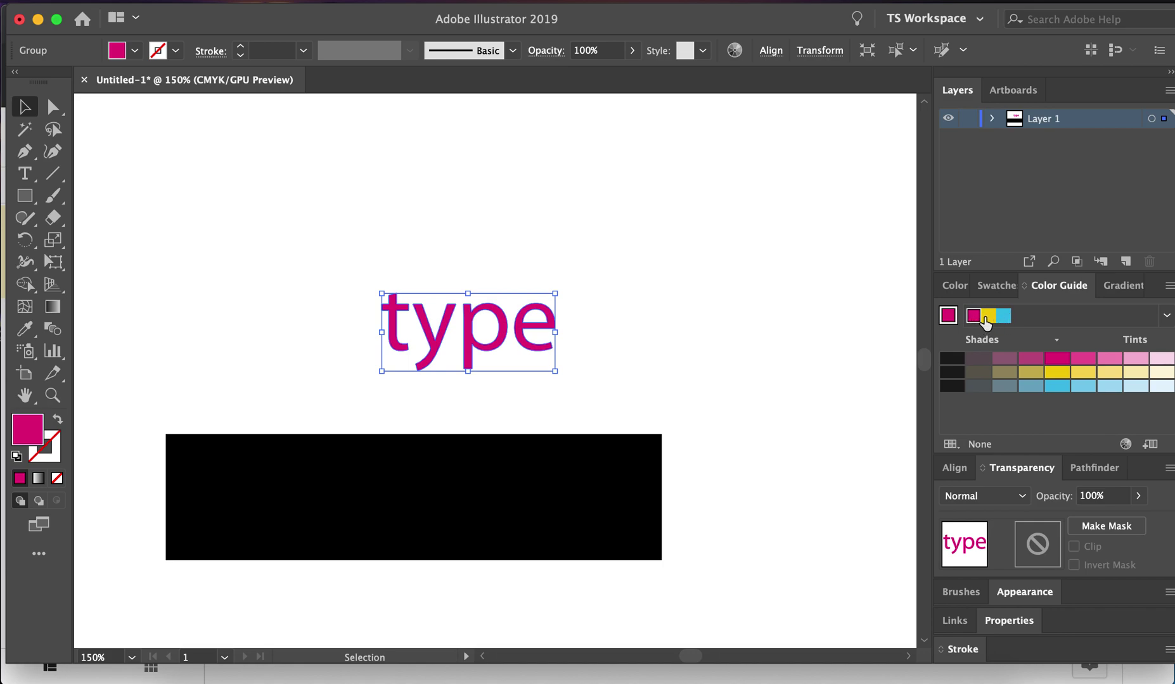
click(987, 317)
click(1000, 317)
click(985, 317)
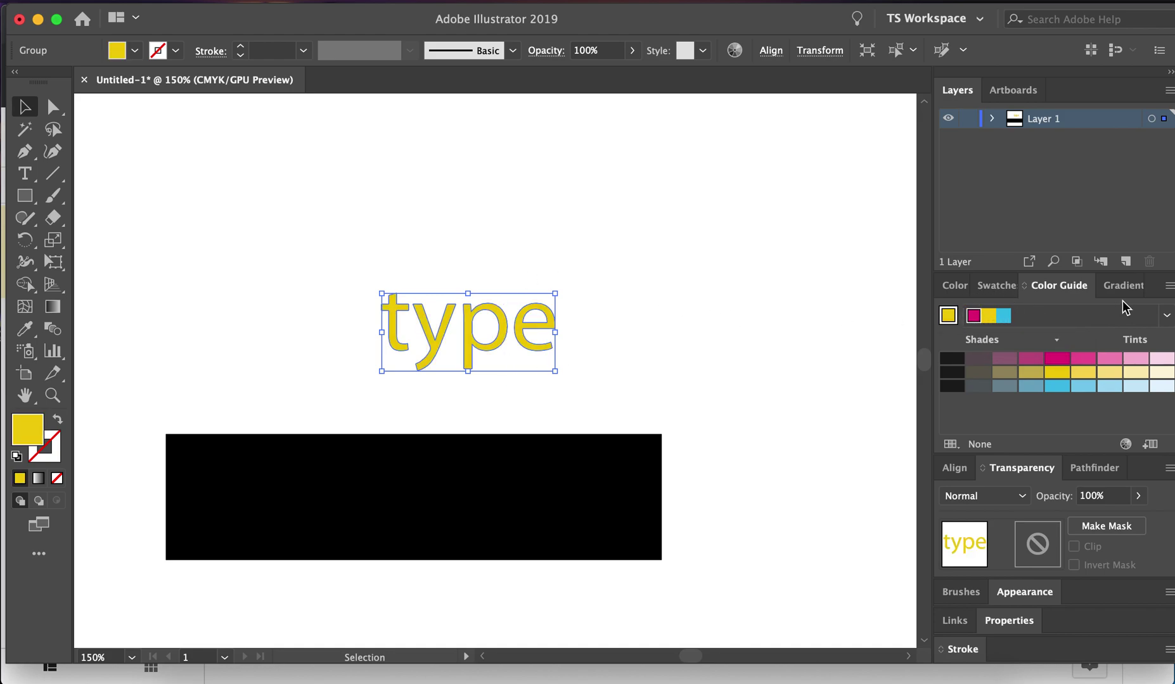
Try several swatch and spectrum colours on the word, ending with a blue fill of C 89.41%, M 69.02%, Y 0% and K 0%
click(997, 285)
click(1023, 343)
click(1075, 346)
click(1113, 342)
click(960, 285)
click(1036, 436)
click(1095, 435)
click(1131, 436)
click(1144, 436)
click(1085, 436)
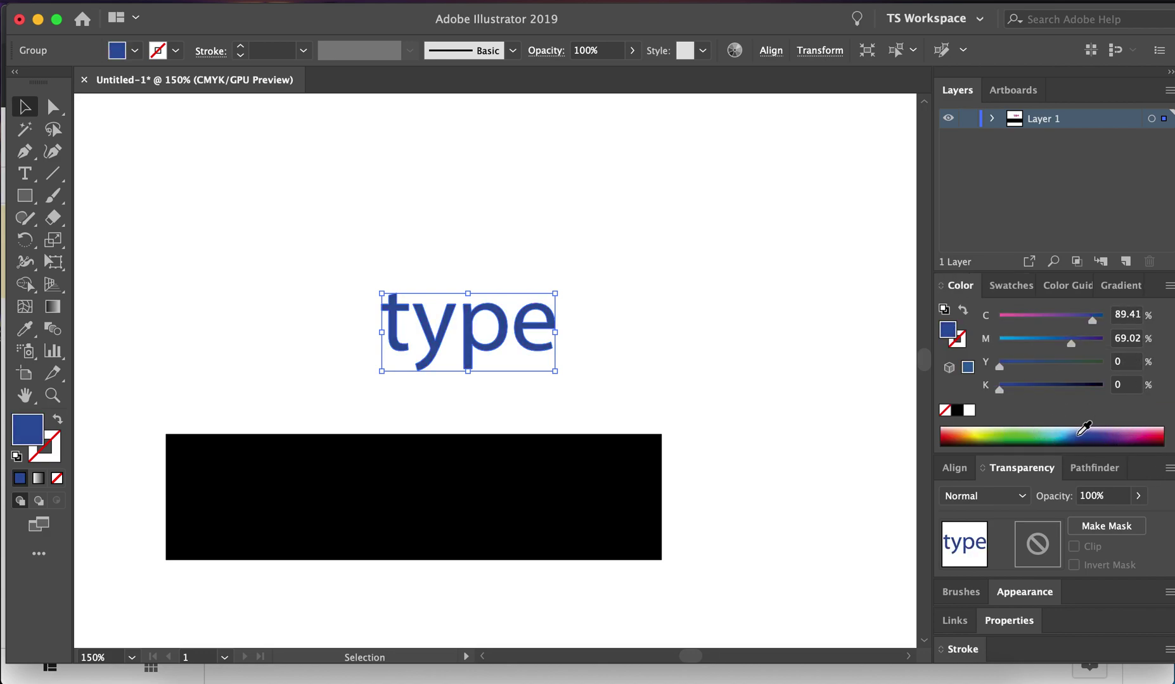
Move the blue word onto the black rectangle's area and shift the rectangle slightly right and down to centre it around the word
click(303, 181)
drag(511, 313, 527, 489)
click(496, 446)
drag(527, 463, 526, 490)
Send the black rectangle to the back, behind the blue word, and deselect it
right_click(525, 489)
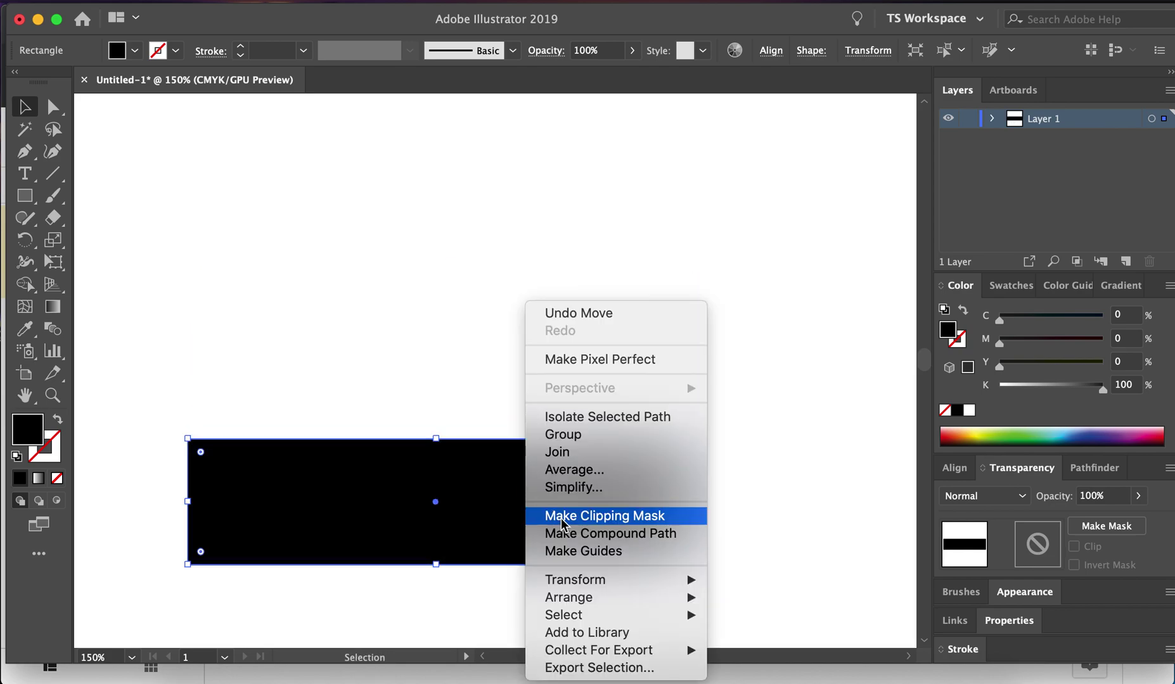
mouse_move(572, 618)
mouse_move(602, 603)
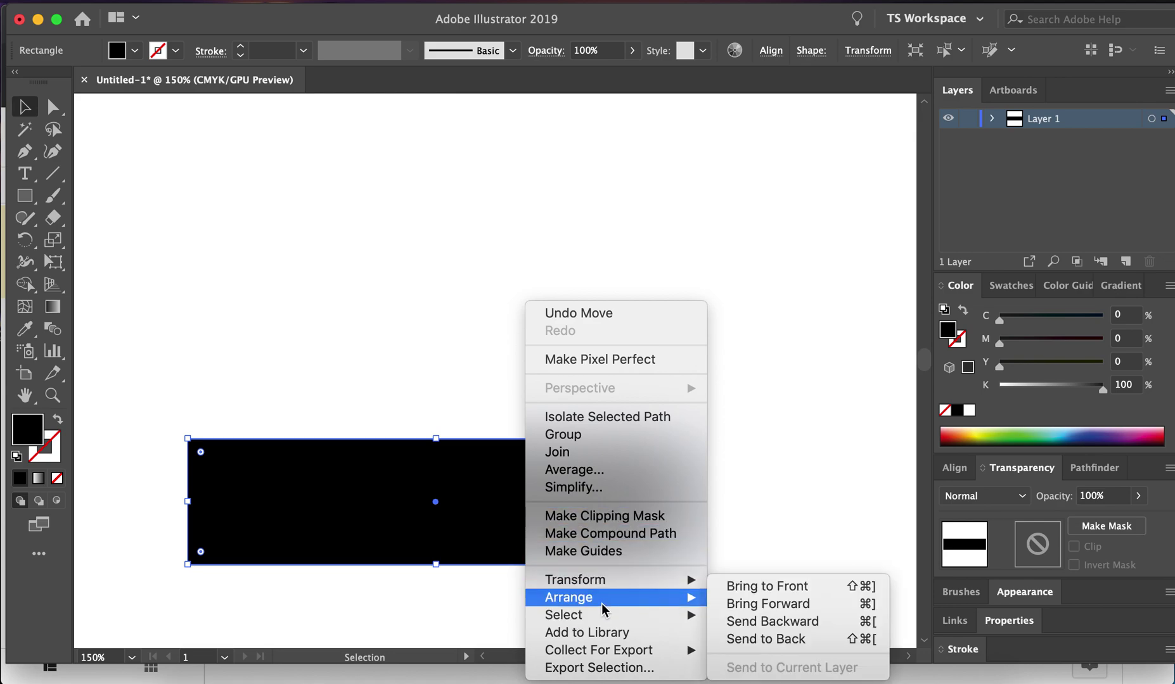
click(748, 640)
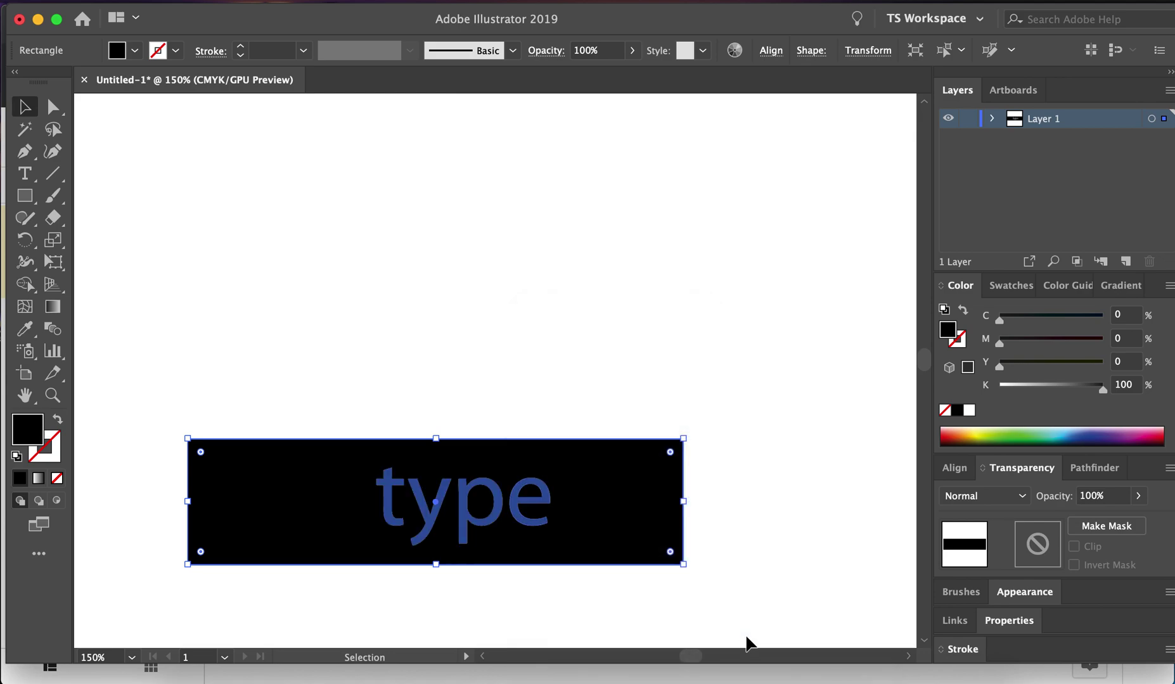
click(758, 503)
Float the Pathfinder controls over the canvas and cut the word "type" out of the black rectangle with Minus Front
click(546, 534)
click(687, 421)
drag(444, 363, 617, 540)
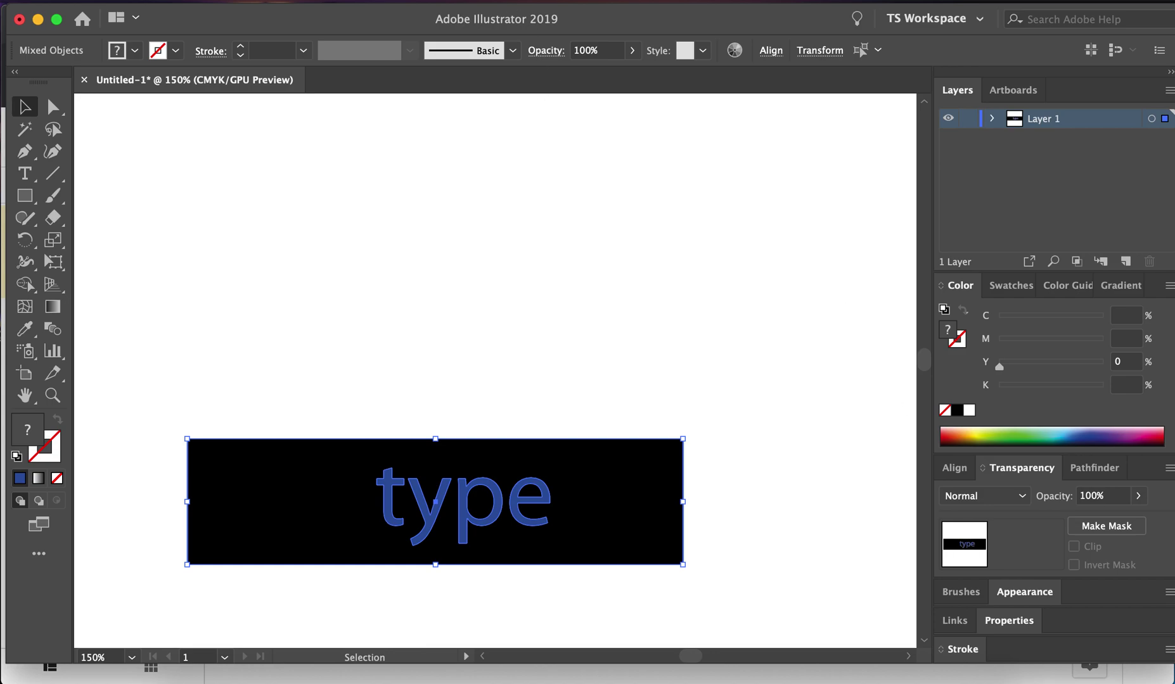
click(471, 2)
scroll(510, 481, down, 5)
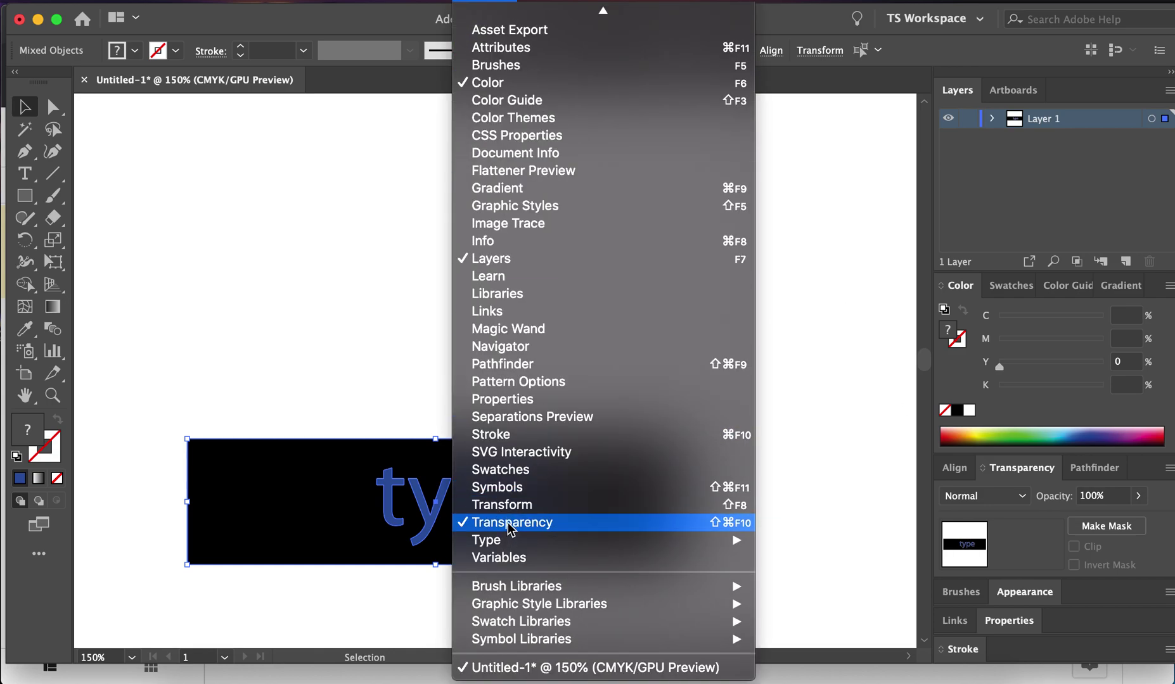
click(874, 509)
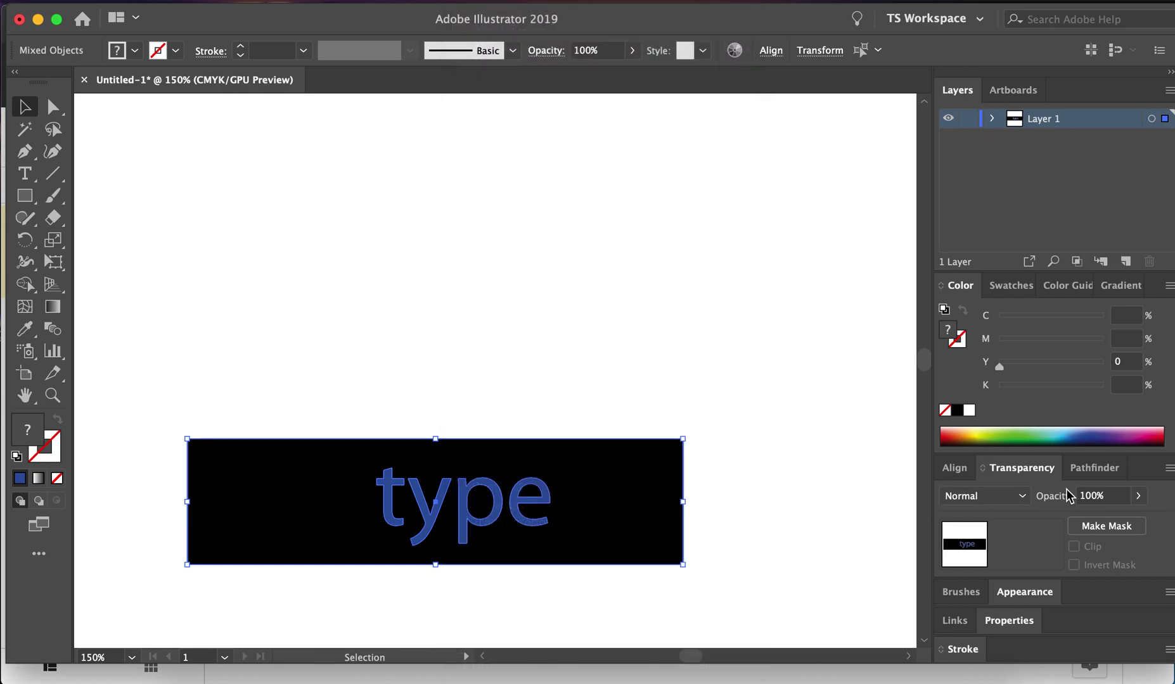
click(1096, 469)
drag(1106, 469, 618, 173)
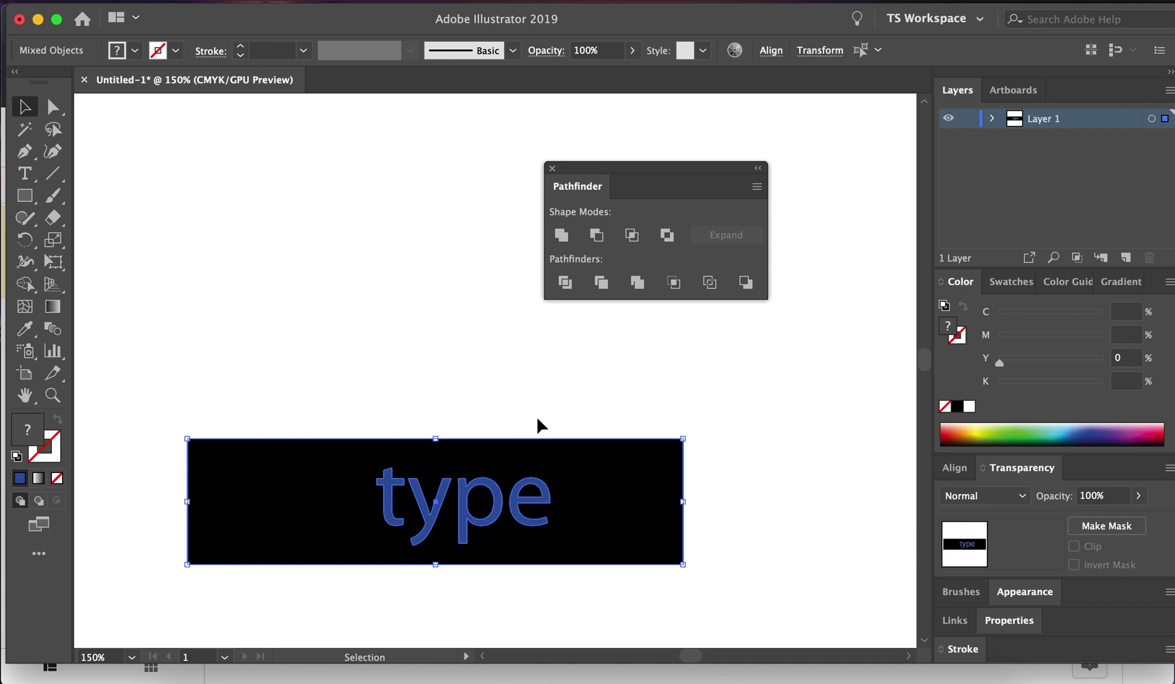
click(598, 239)
click(434, 375)
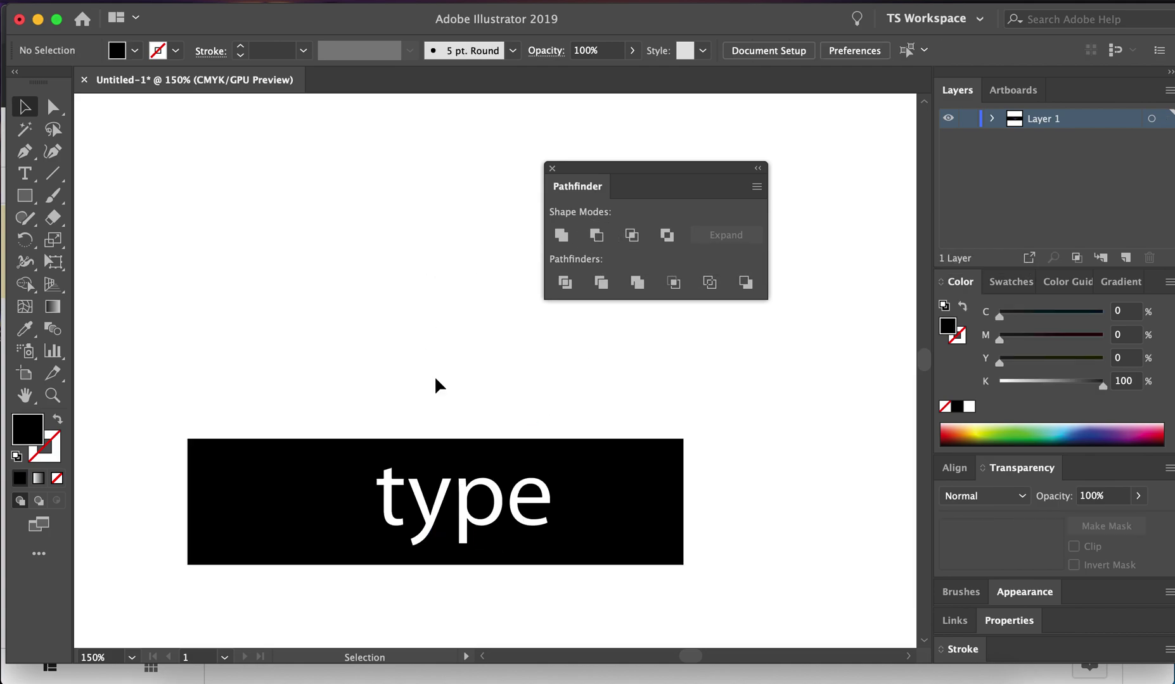
Move the black rectangle with the cut-out word "type" off the artboard onto the empty grey canvas beside it
key(super+minus)
key(super+minus)
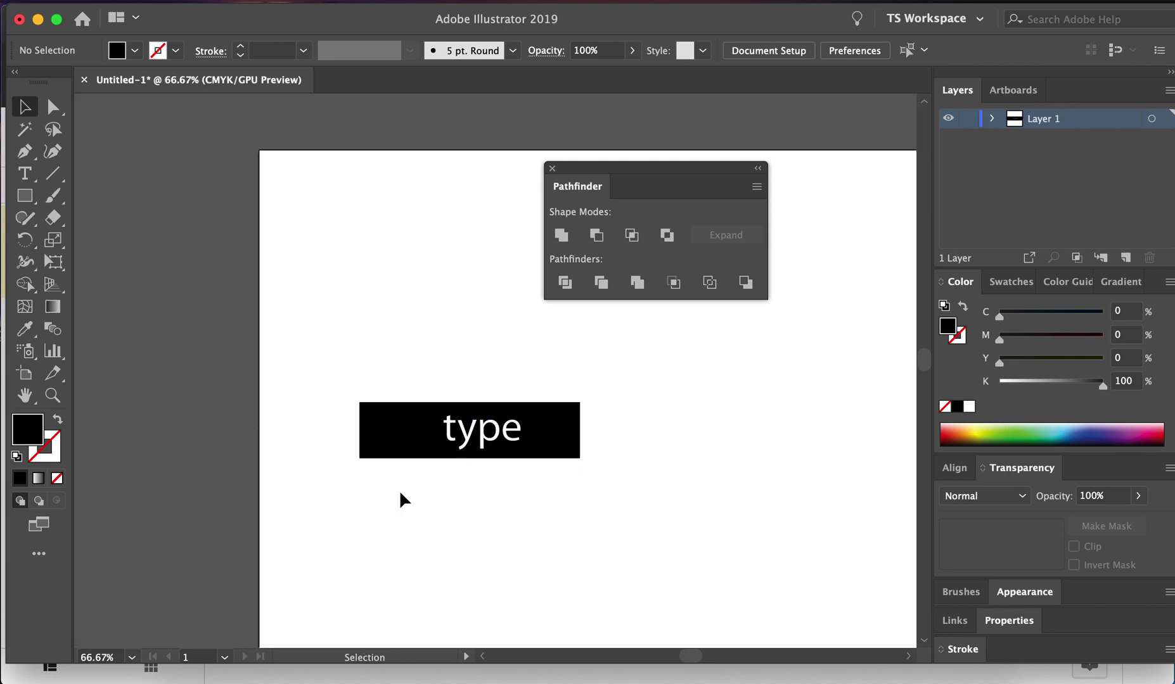
drag(343, 420, 188, 383)
scroll(597, 480, left, 10)
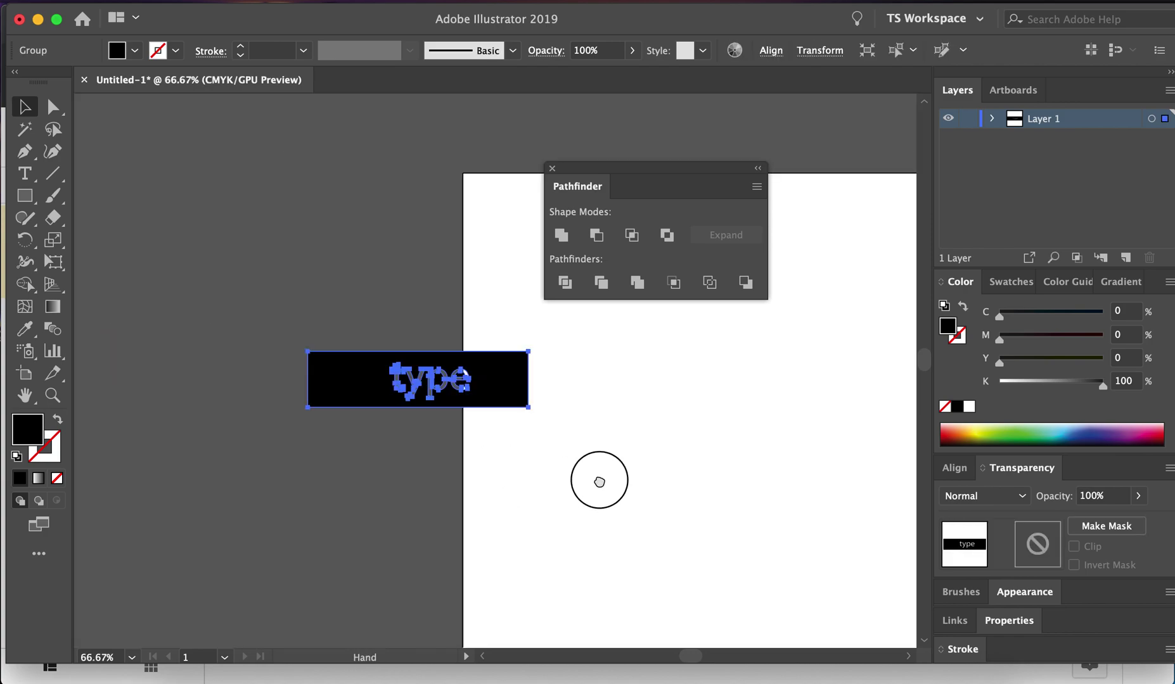
drag(419, 414, 346, 403)
click(404, 482)
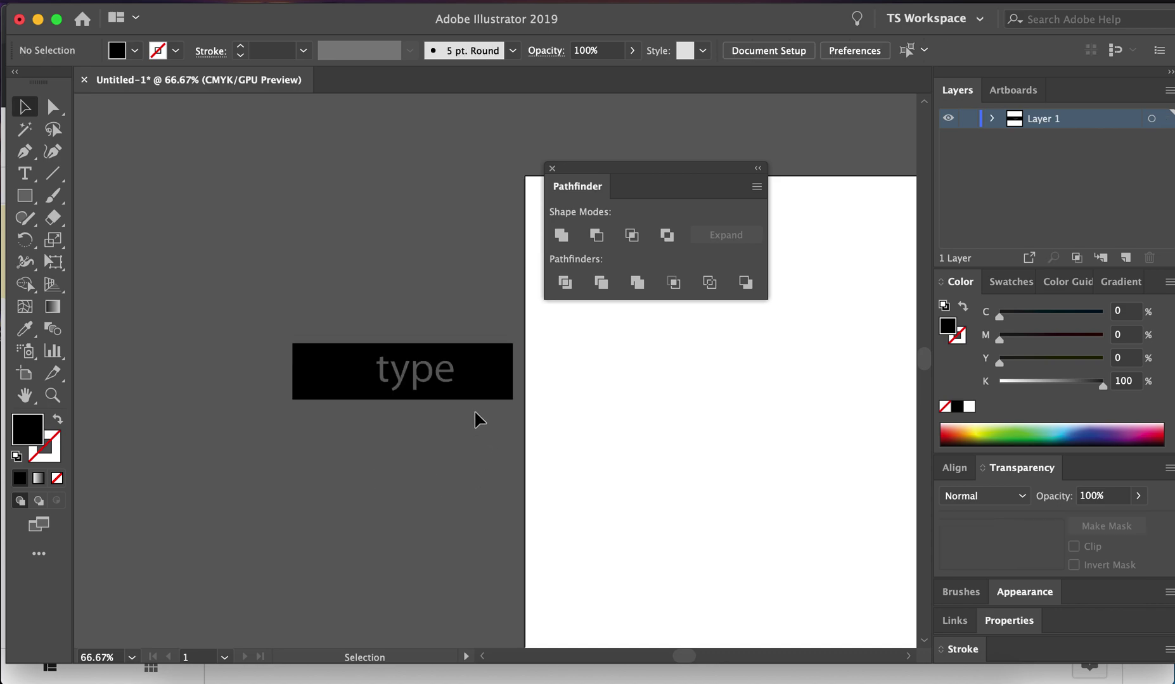
scroll(440, 399, up, 3)
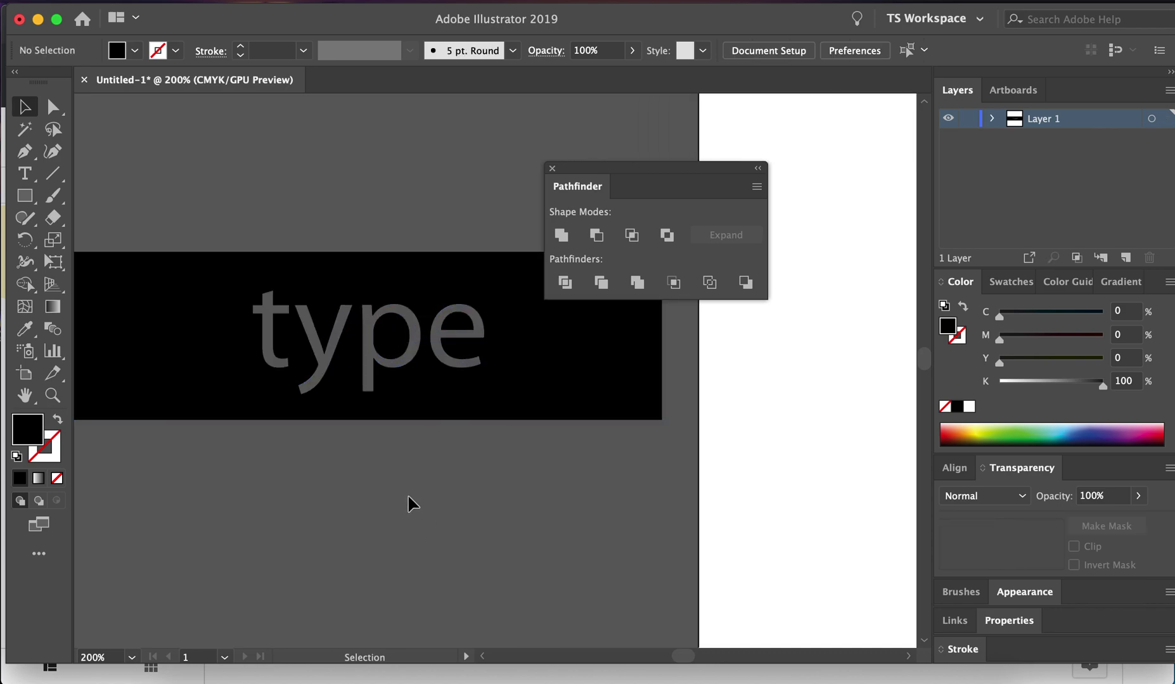
Draw a tall vertical black rectangle crossing the "type" cut-out and covering most of its letters
click(21, 200)
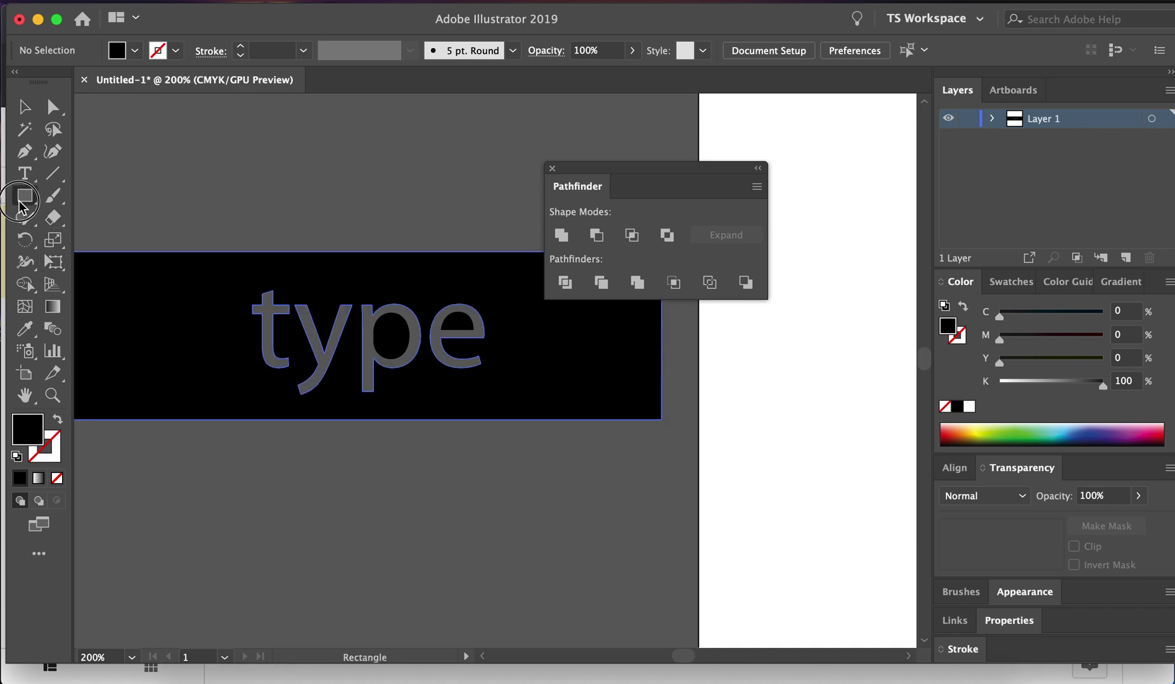
click(114, 194)
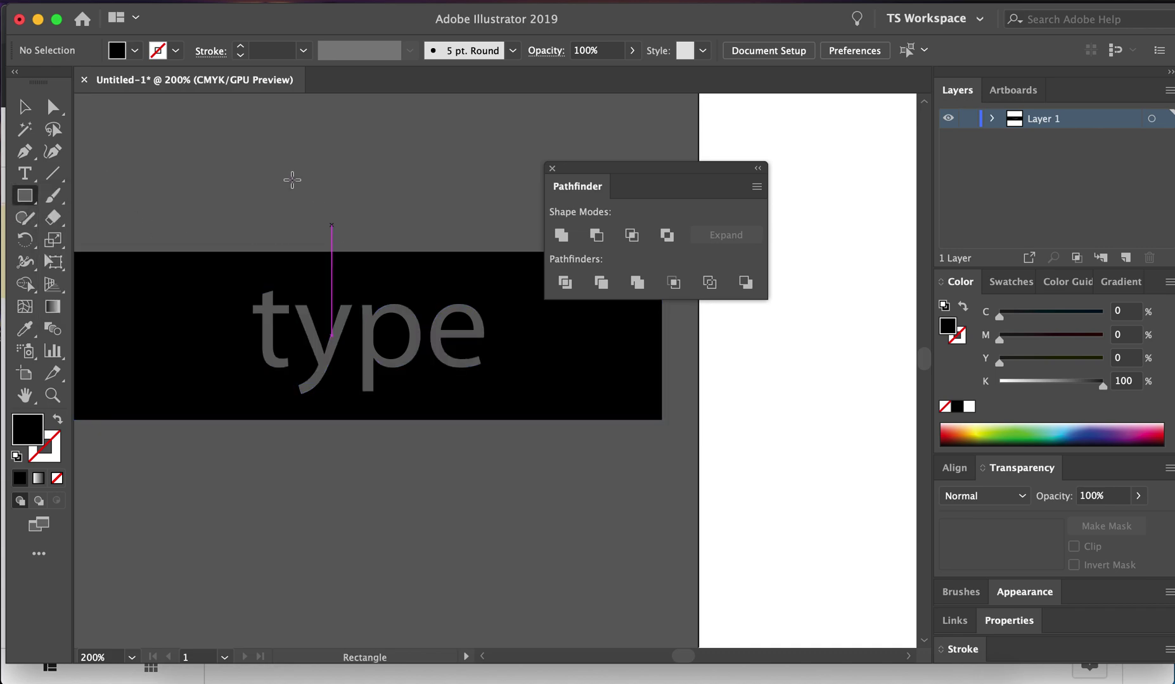
drag(261, 121, 441, 626)
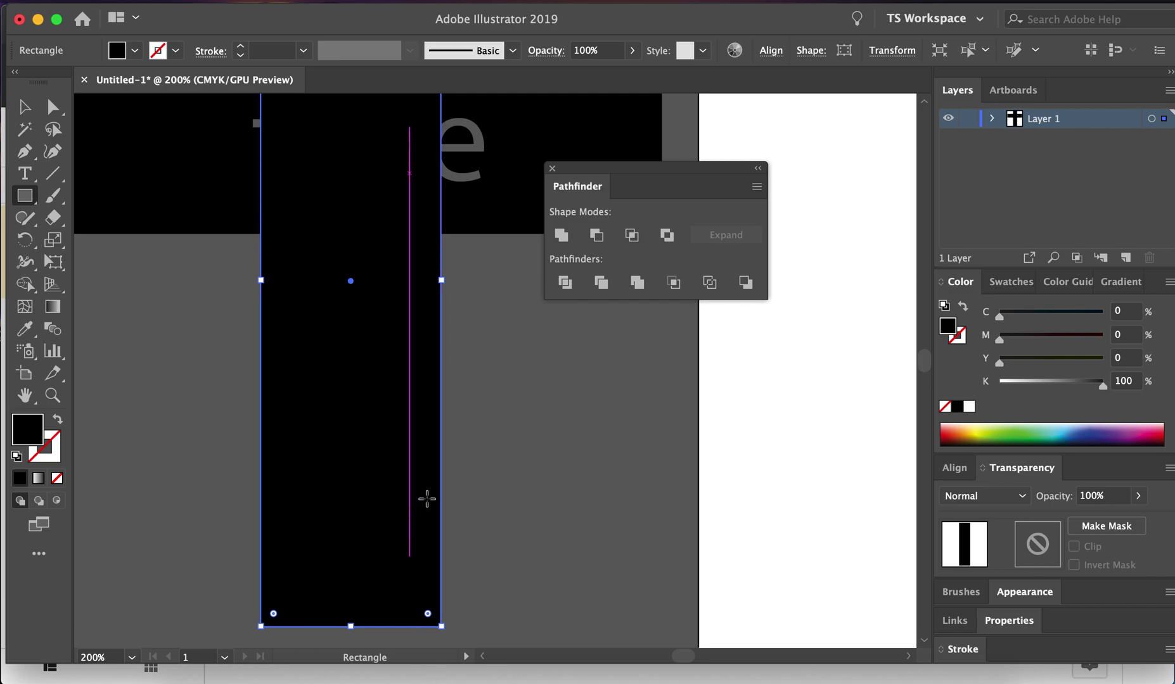
scroll(490, 439, up, 2)
click(24, 107)
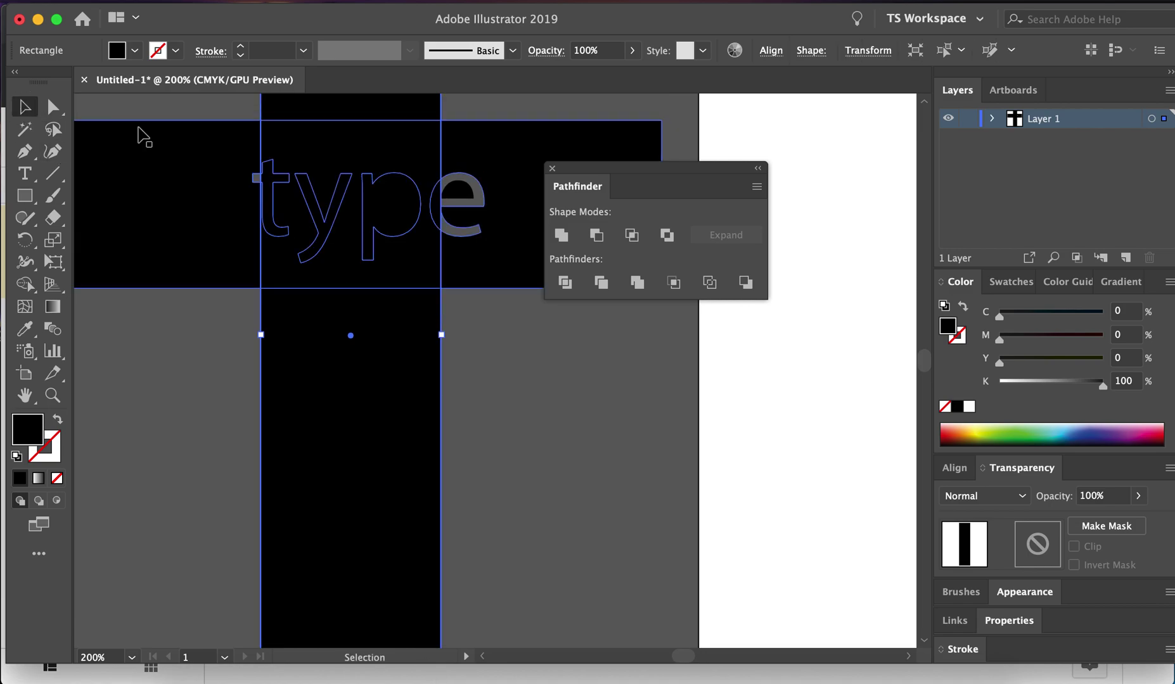
click(589, 396)
Send the tall rectangle behind the "type" cut-out and fill it with green, C 63.92%, M 0%, Y 100%, K 0%
click(361, 354)
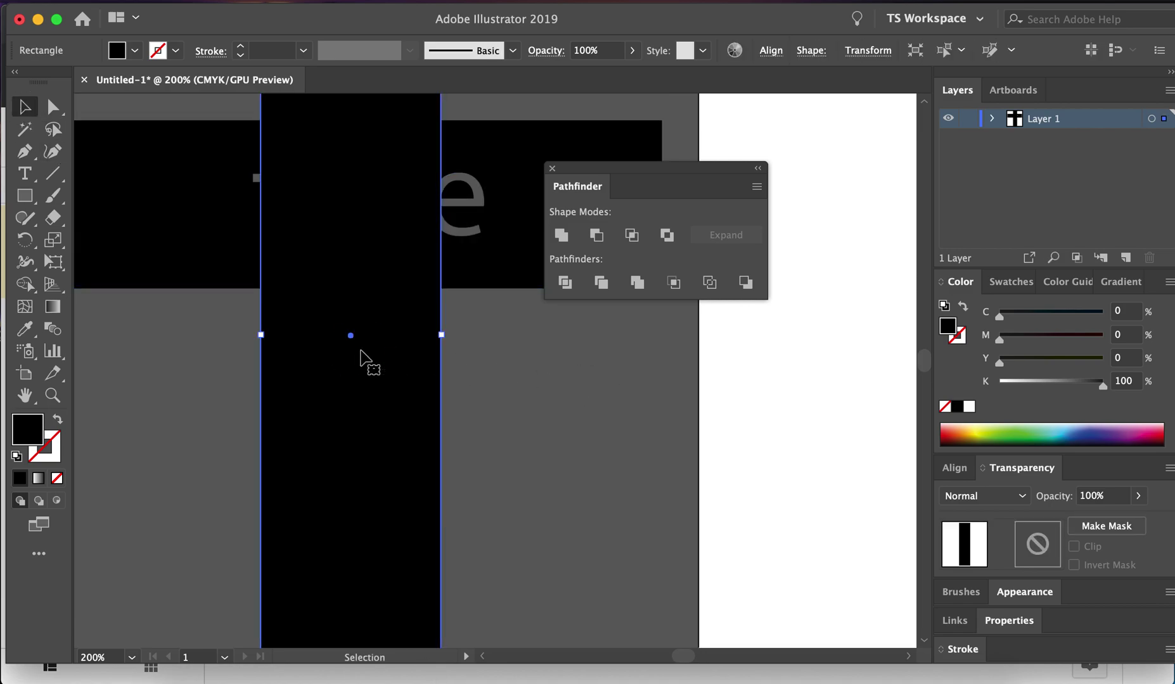
right_click(363, 351)
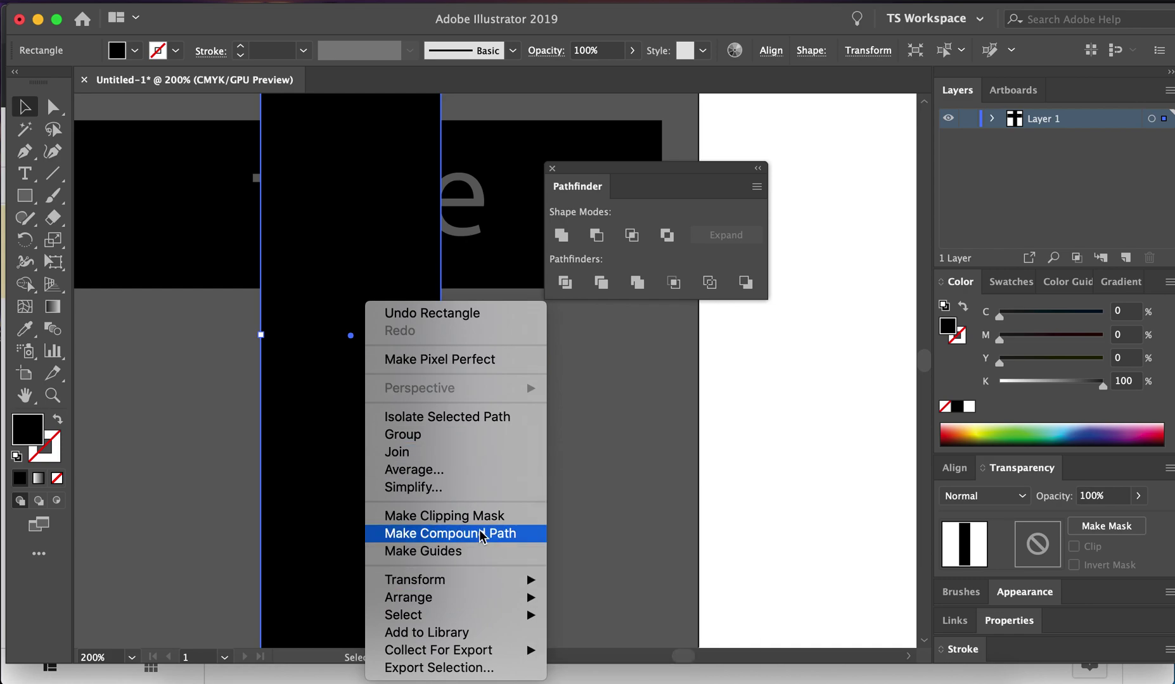
mouse_move(479, 599)
click(586, 639)
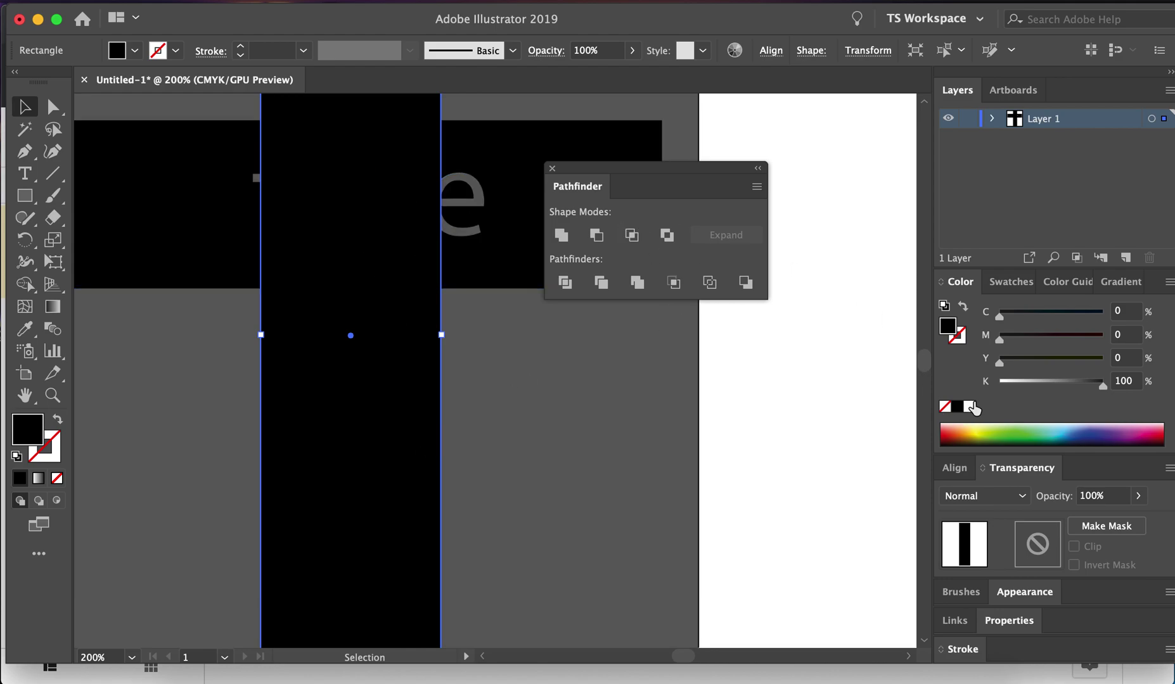
click(983, 428)
click(993, 422)
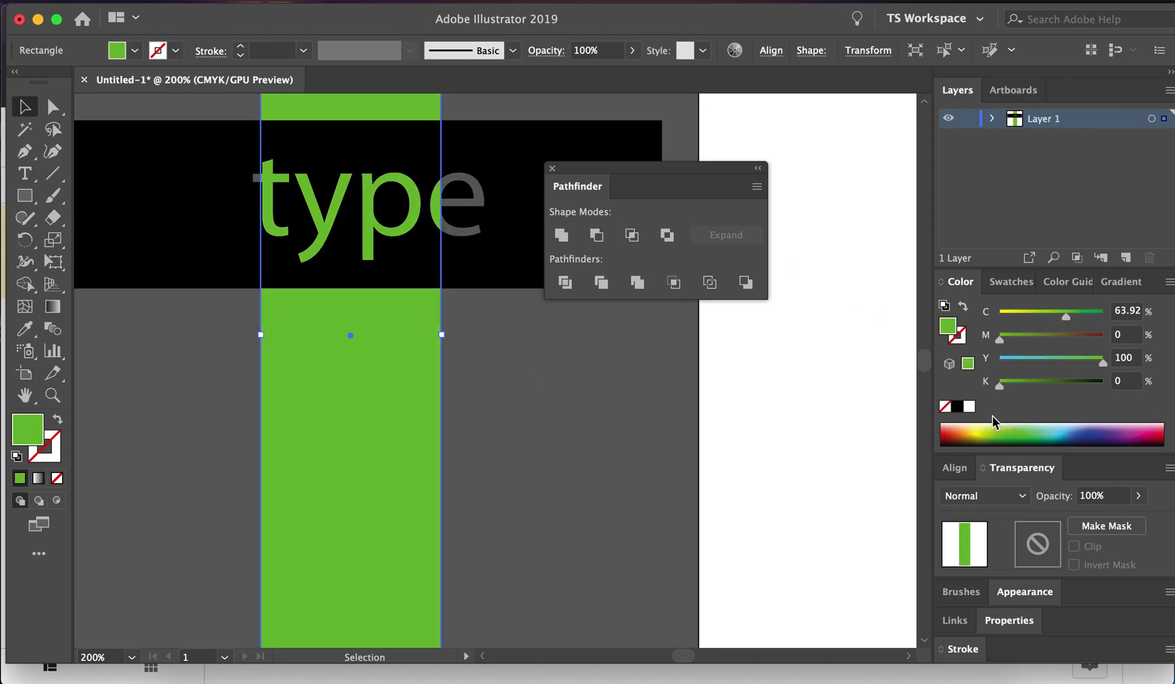
Separate the two shapes, moving the green rectangle away to the left and the "type" cut-out right towards the artboard
click(516, 320)
scroll(489, 325, down, 1)
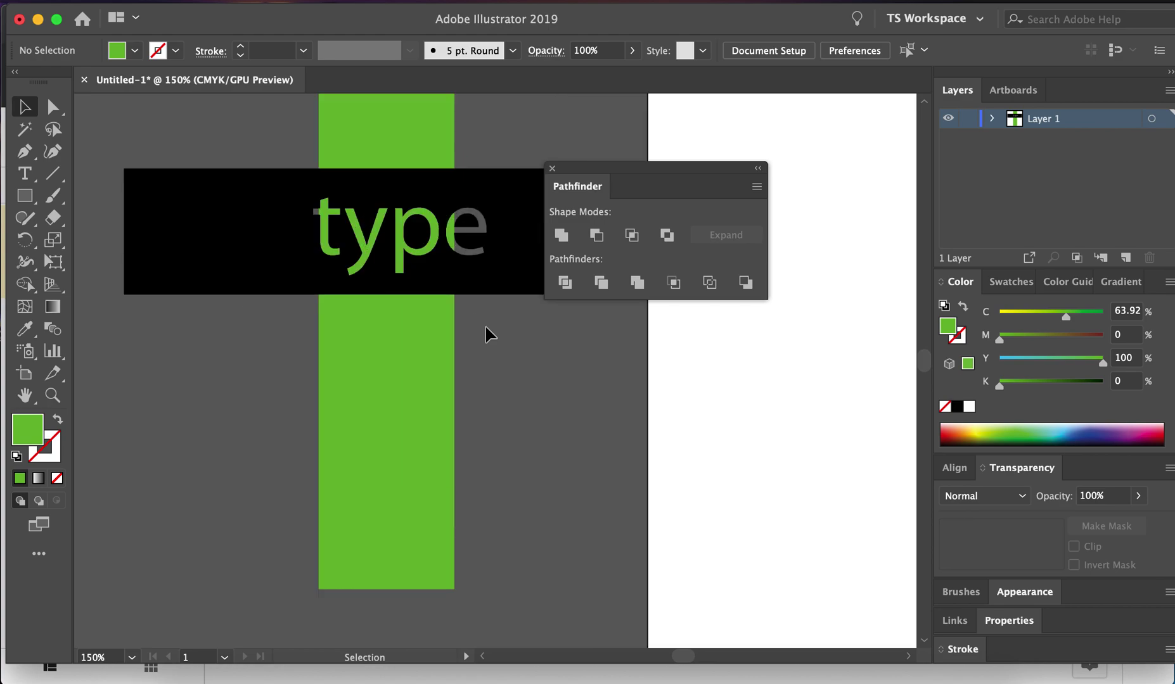
scroll(456, 329, up, 3)
drag(359, 503, 246, 412)
drag(379, 384, 602, 319)
Switch to the Swiss Style Inspiration slides in Google Slides, present slides 1 to 3 to examine the festival posters, and exit the presentation
click(244, 673)
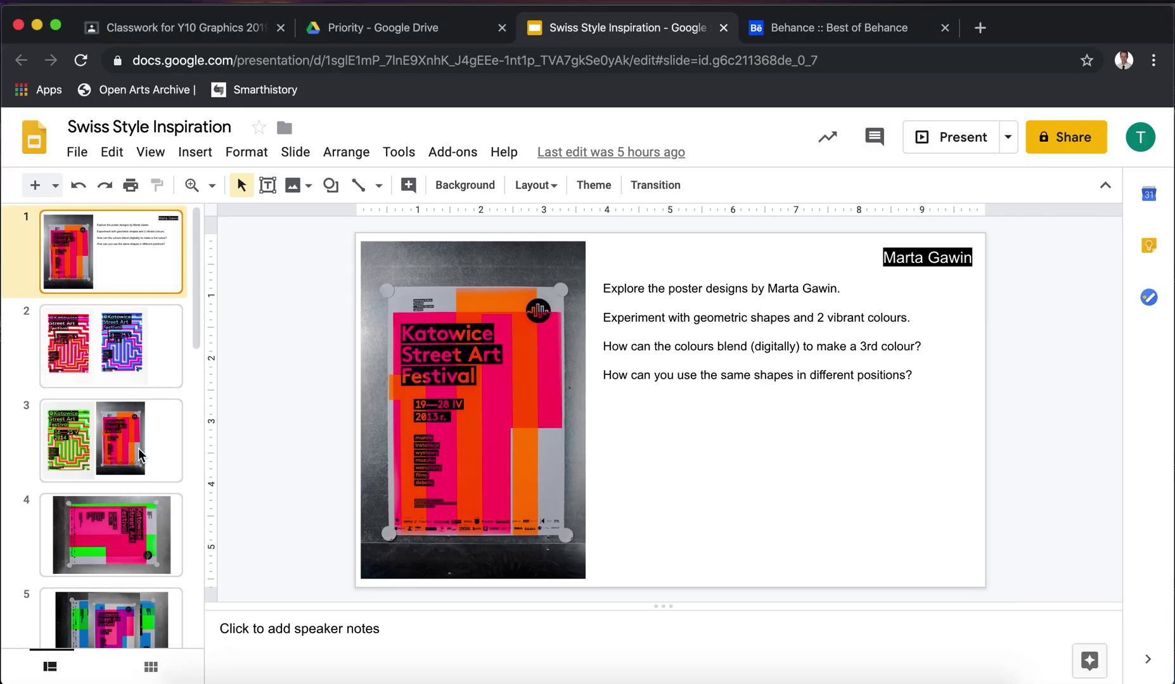
click(151, 152)
click(183, 183)
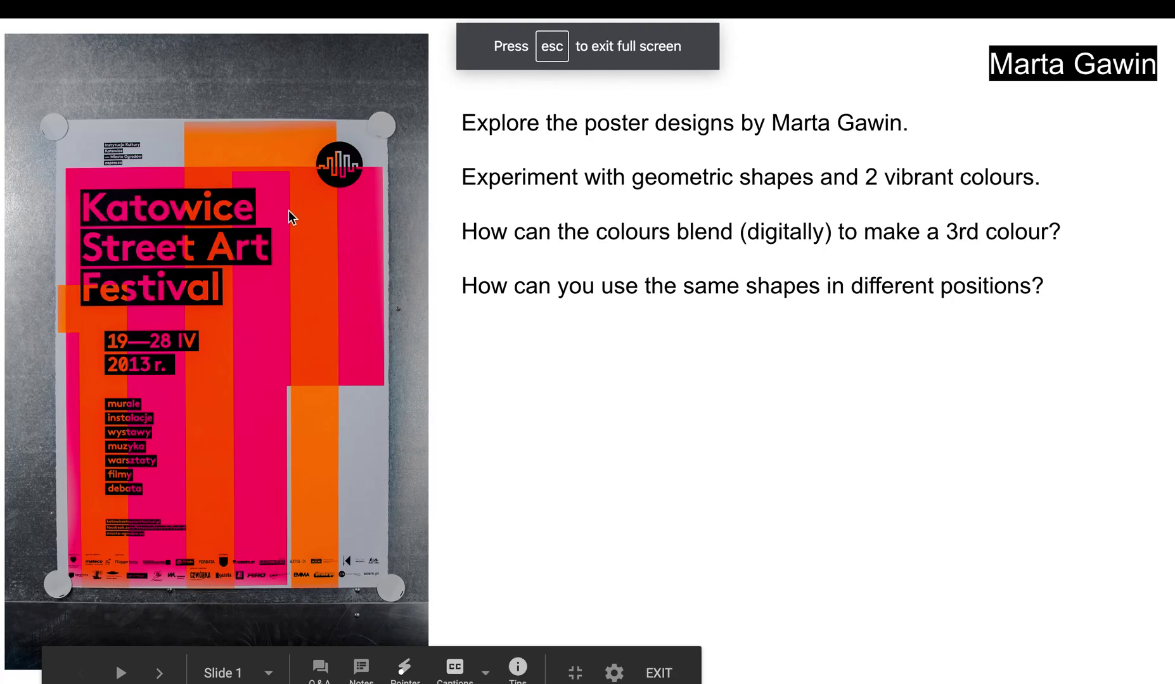
key(Right)
key(Right)
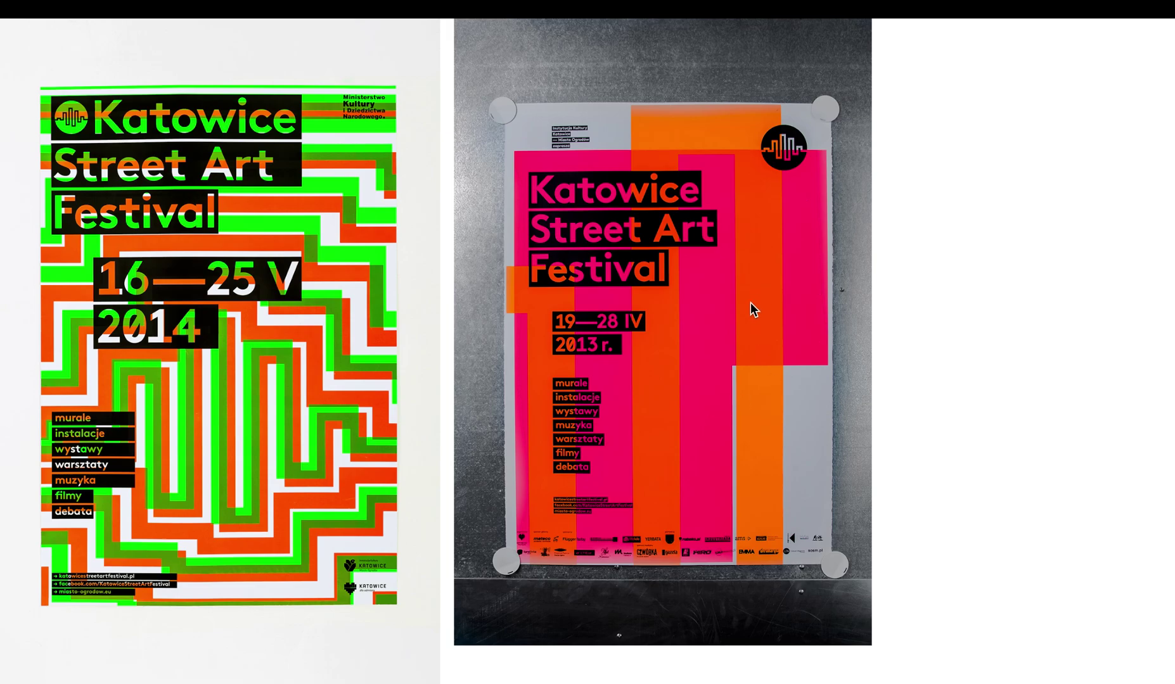
key(Escape)
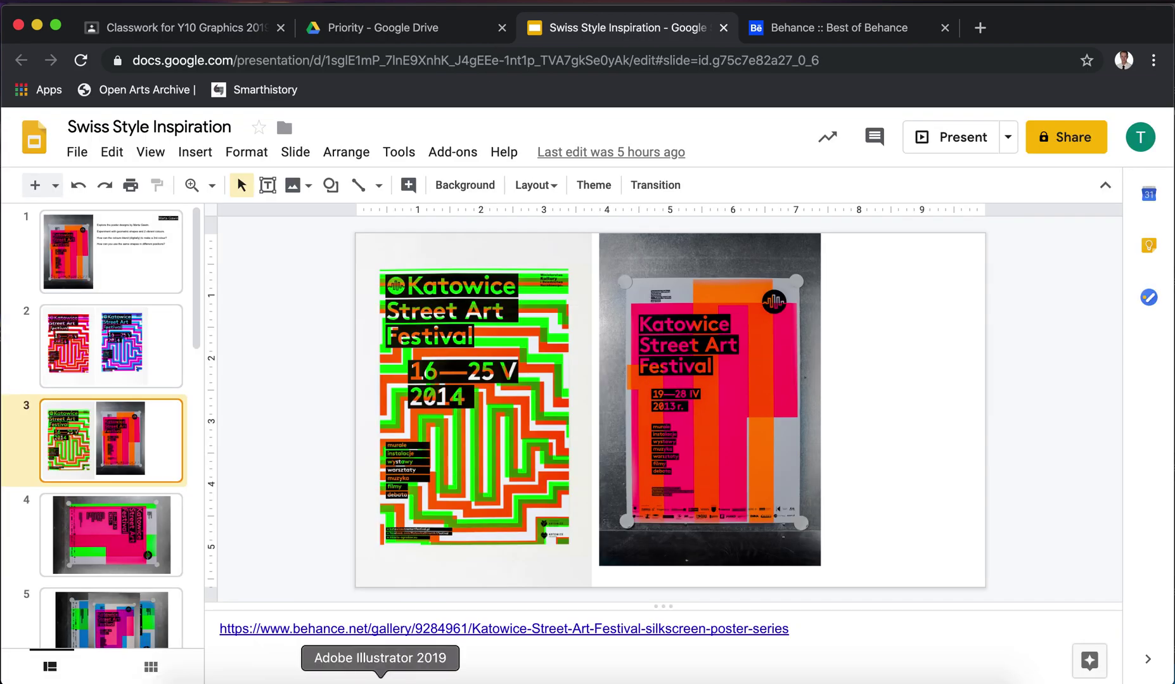
Return to Illustrator, move the "type" cut-out off the artboard above the green rectangle, and close the floating Pathfinder controls
click(380, 679)
scroll(594, 466, down, 3)
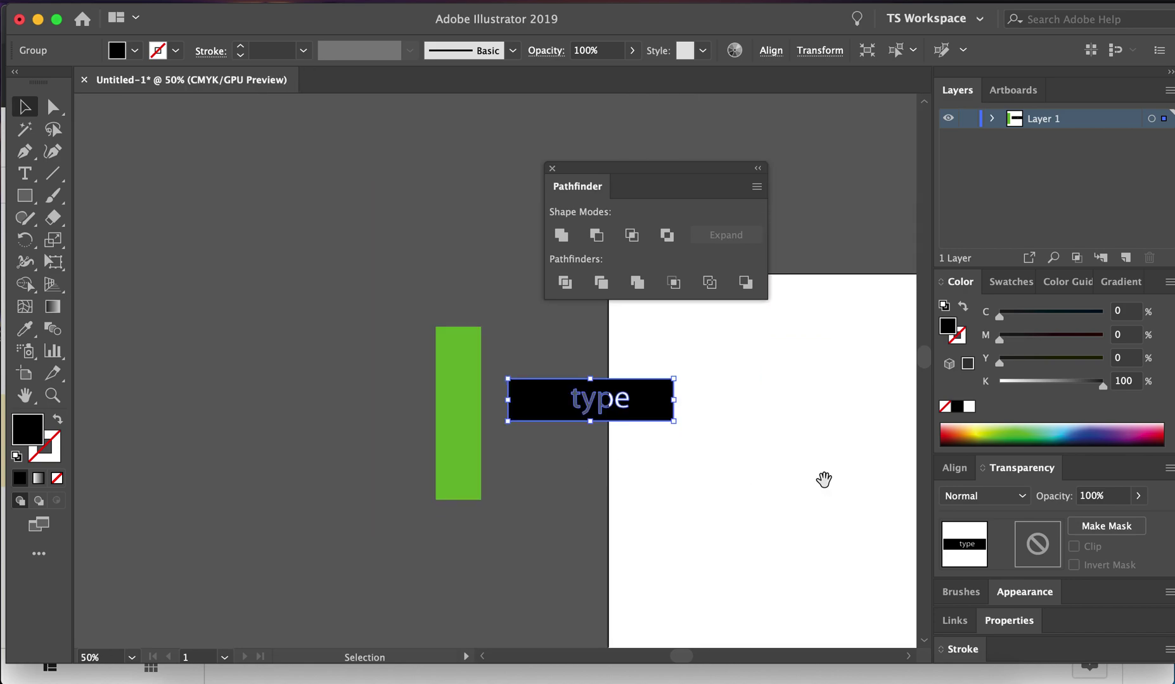
drag(821, 480, 595, 424)
drag(428, 368, 345, 207)
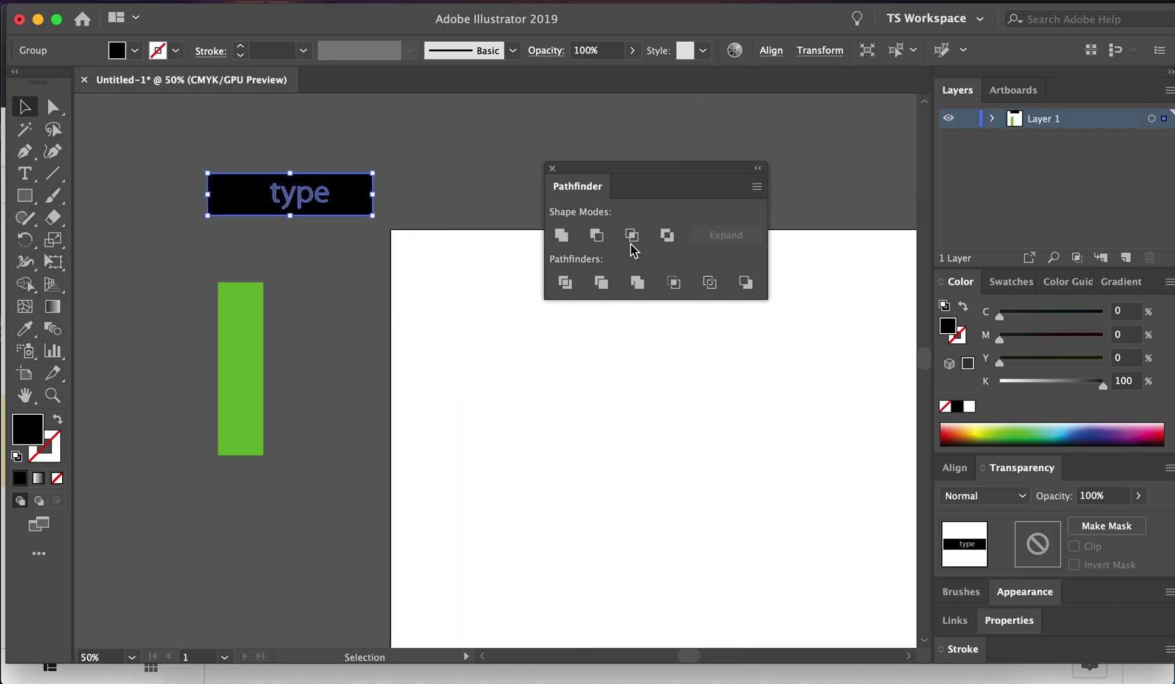
click(552, 168)
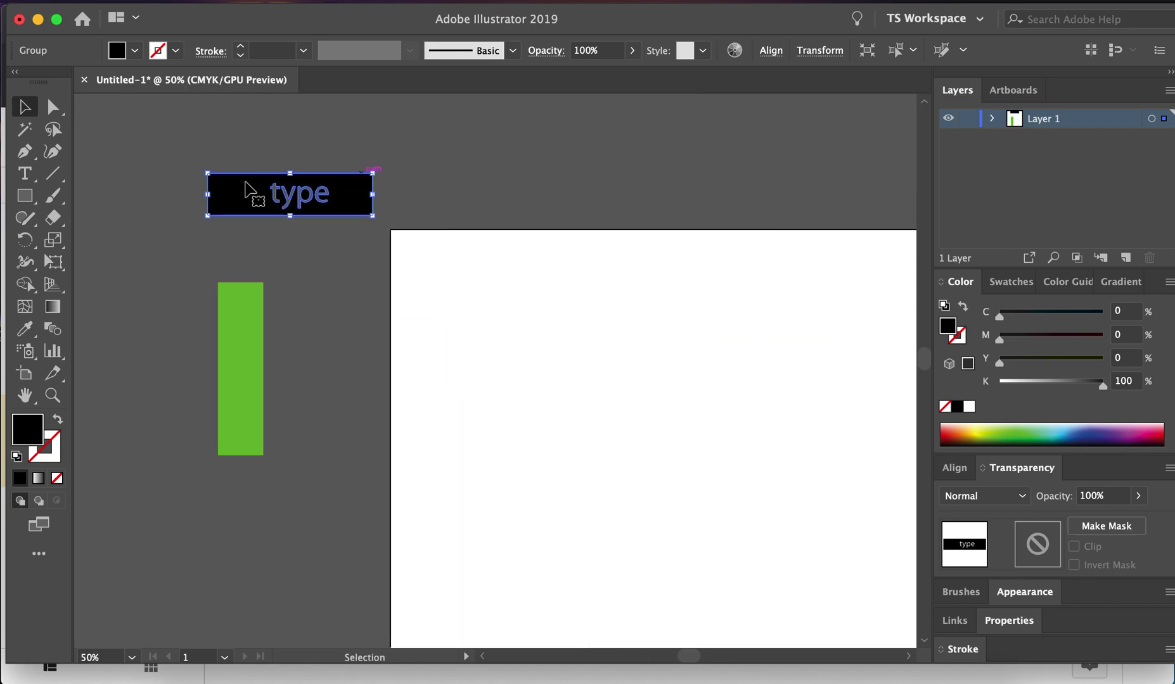
Draw a tall black rectangle along the artboard's left side and a wide horizontal one near its top edge
click(25, 196)
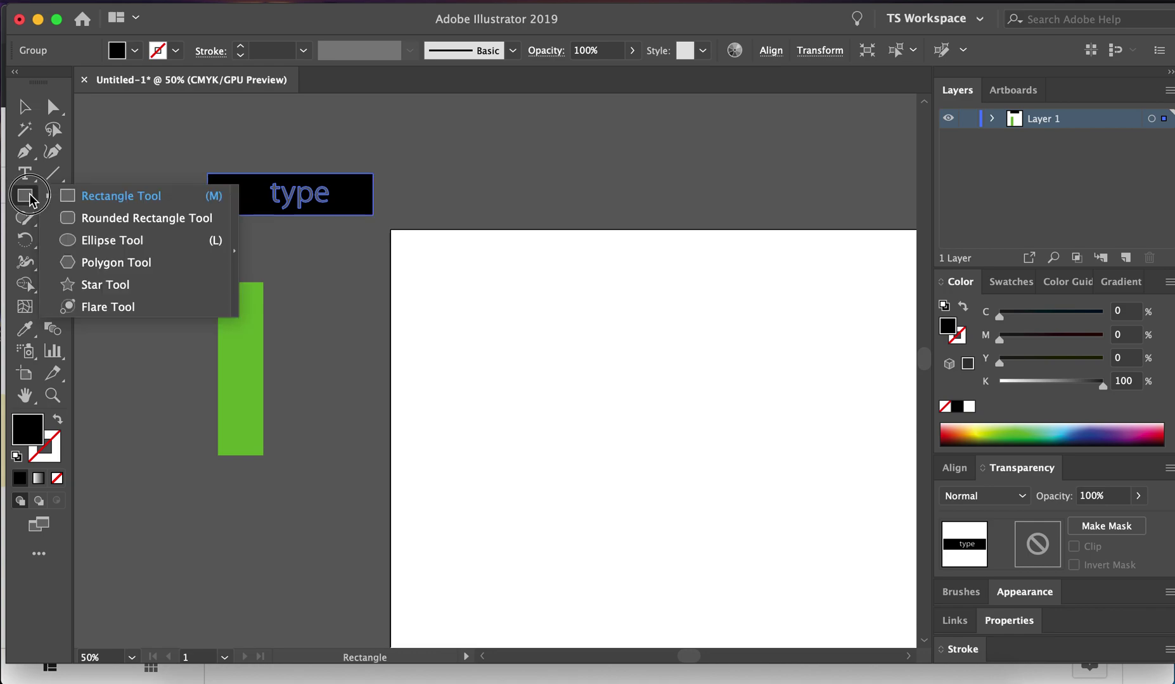
click(91, 198)
drag(683, 407, 490, 254)
drag(236, 139, 336, 625)
drag(415, 119, 776, 182)
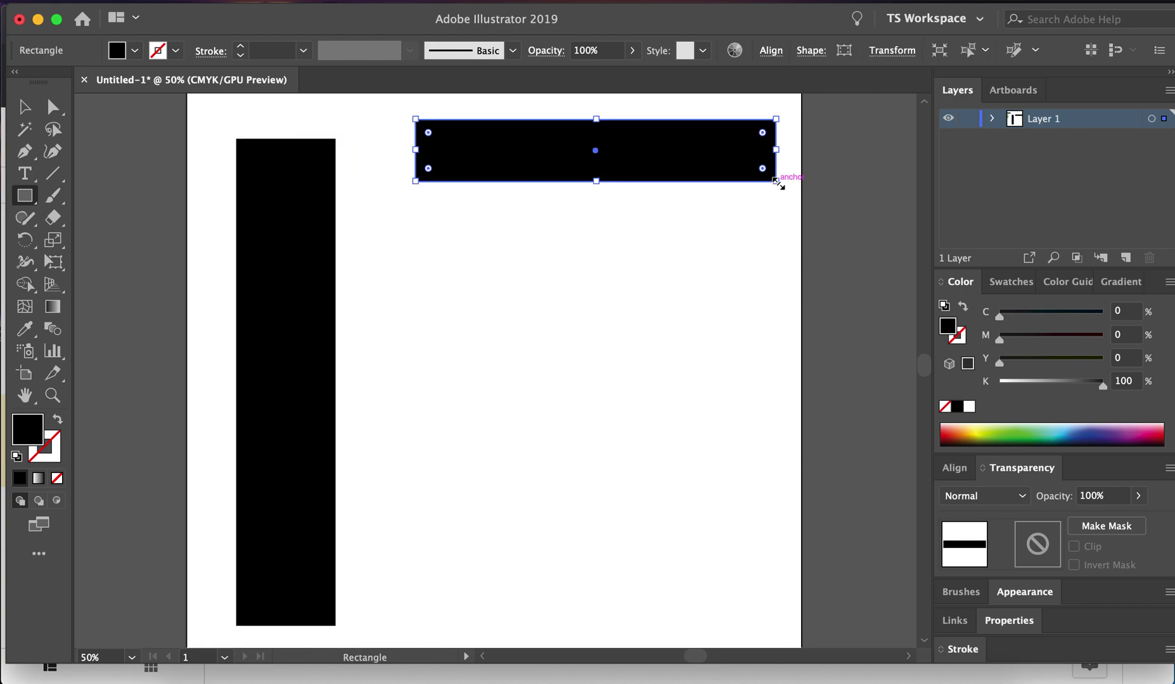
Swap the horizontal rectangle's black fill to its stroke, try an 80 pt weight, and set the stroke to 40 pt
click(58, 419)
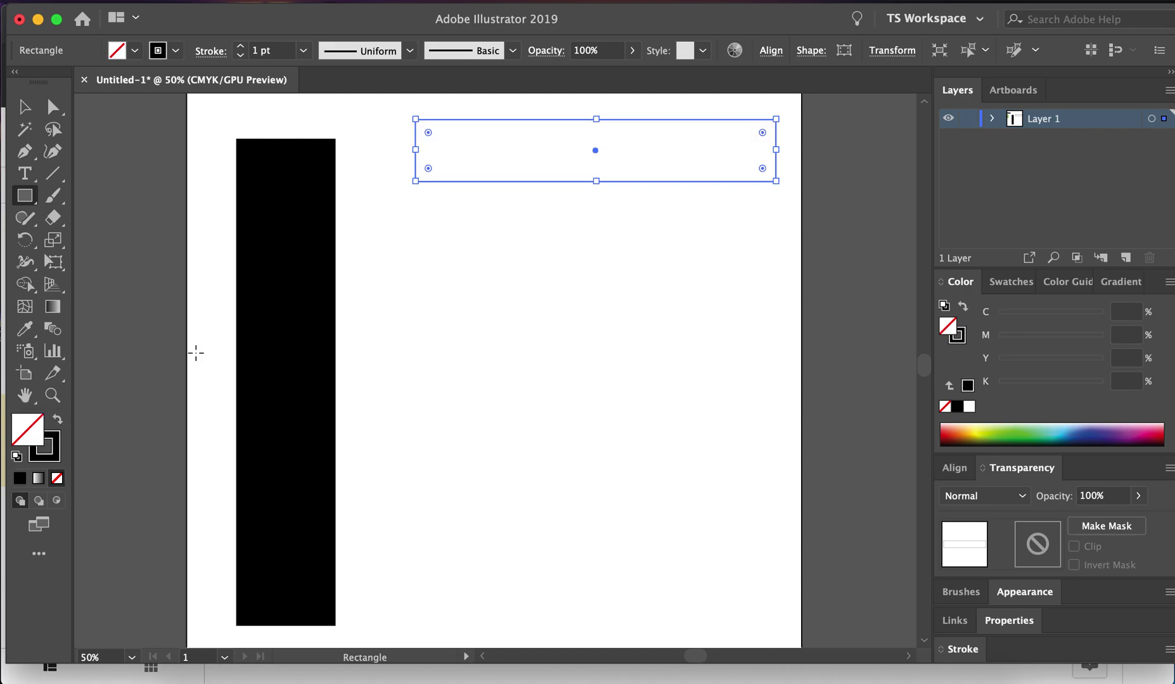
click(243, 48)
click(242, 48)
click(243, 48)
click(243, 48)
click(241, 47)
click(241, 46)
click(242, 46)
click(304, 51)
click(325, 478)
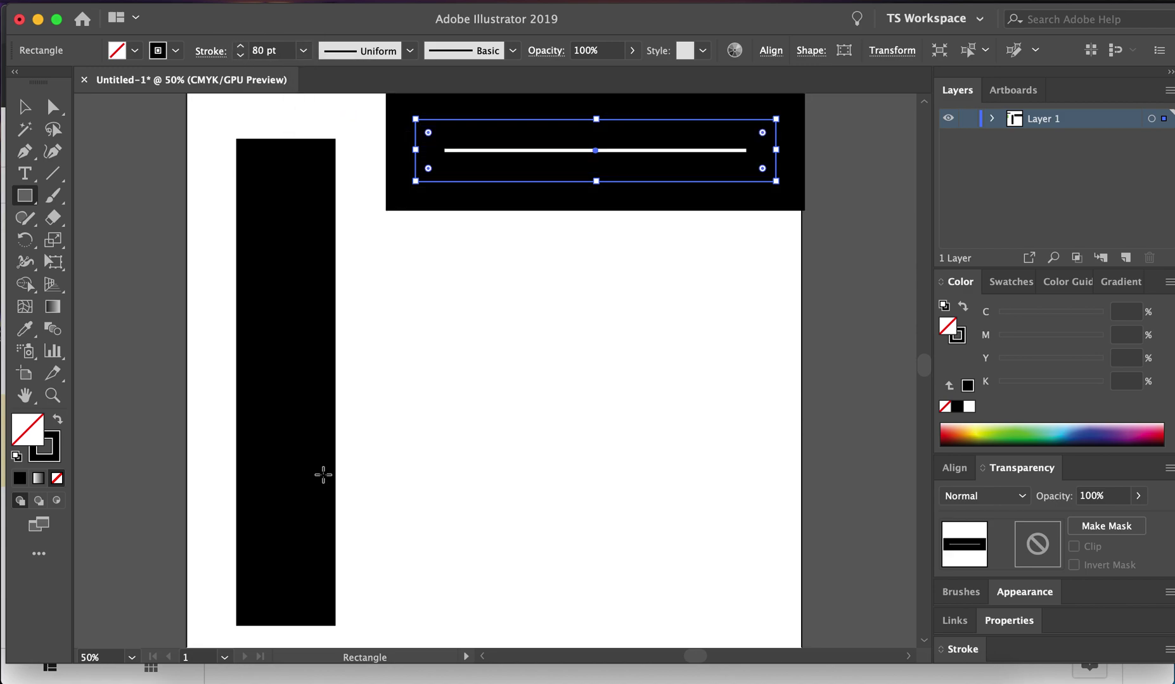
click(304, 50)
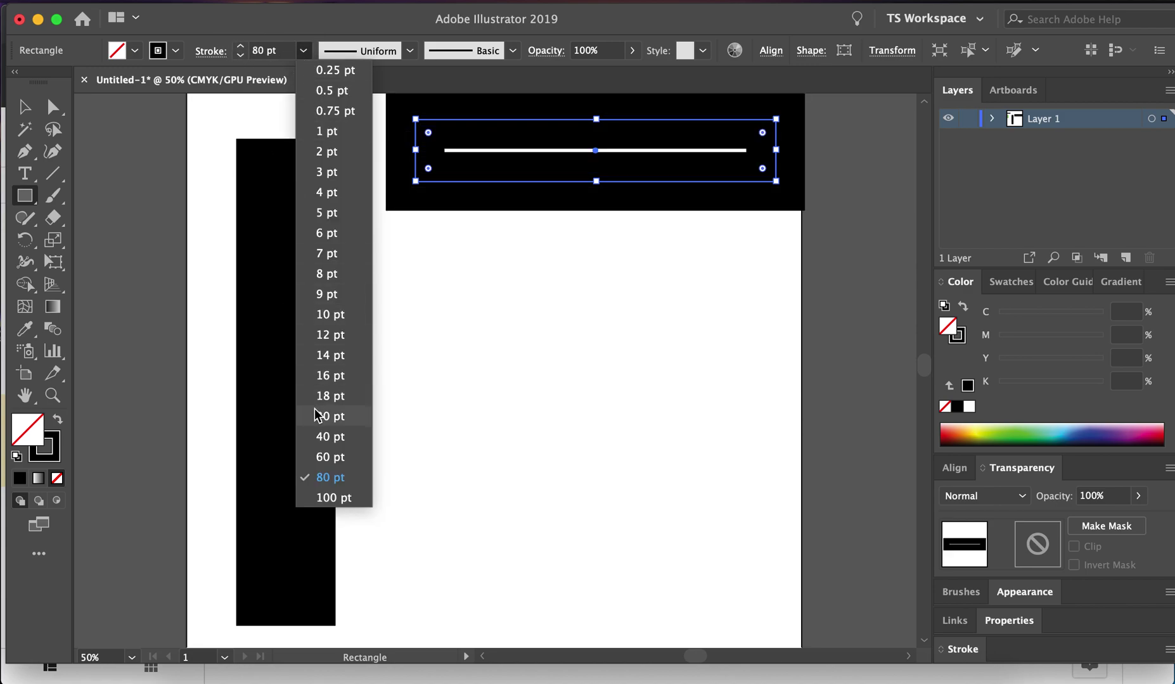
click(317, 428)
Move the horizontal outlined rectangle down and left beside the tall black bar, and select the bar
key(v)
drag(482, 174, 434, 336)
click(420, 421)
click(283, 343)
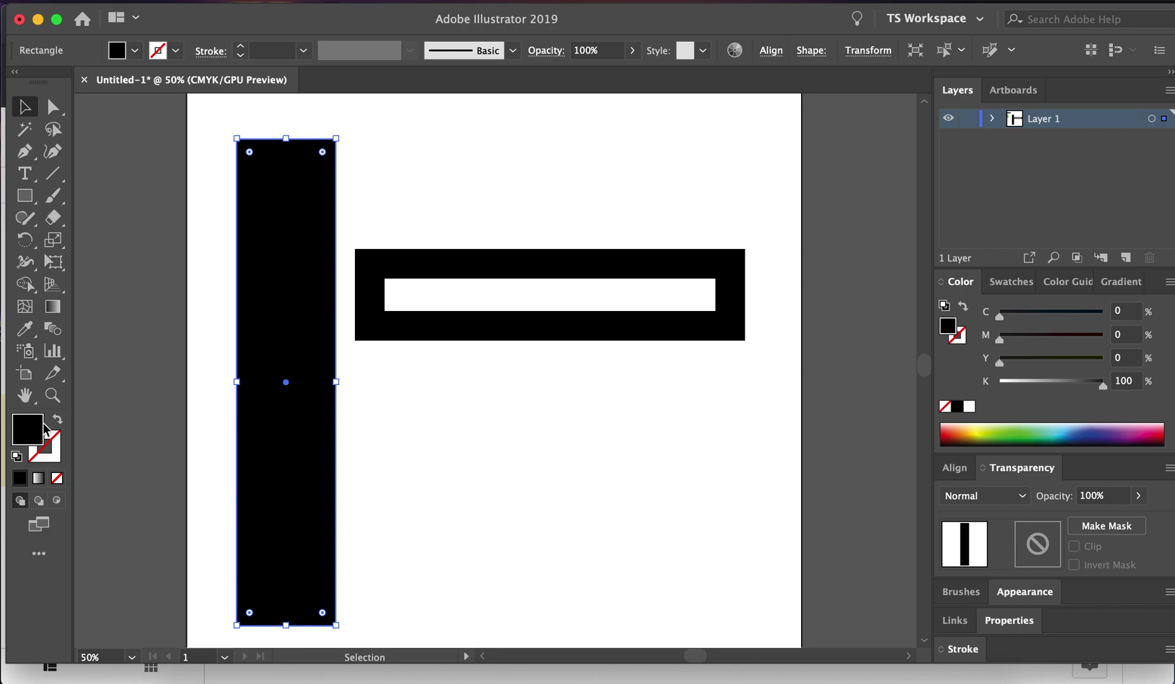
Give the horizontal rectangle a blue stroke of C 72.55%, M 17.25%, Y 0%, K 0% and set its fill to none
click(447, 331)
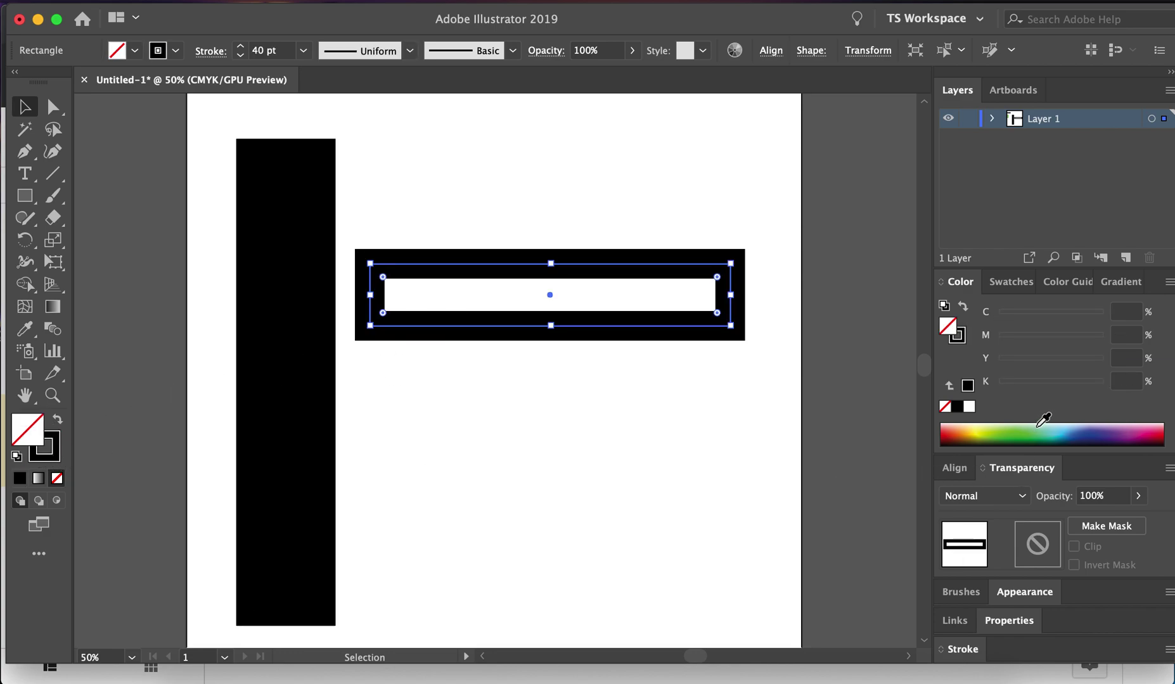
click(1065, 433)
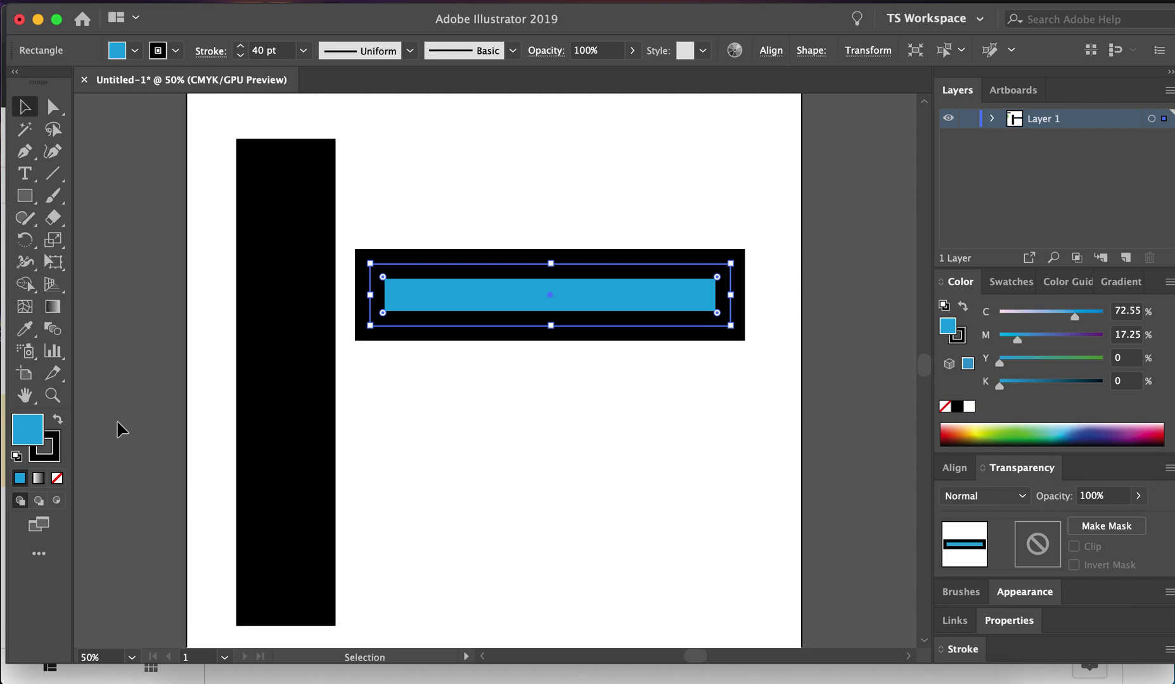
click(57, 421)
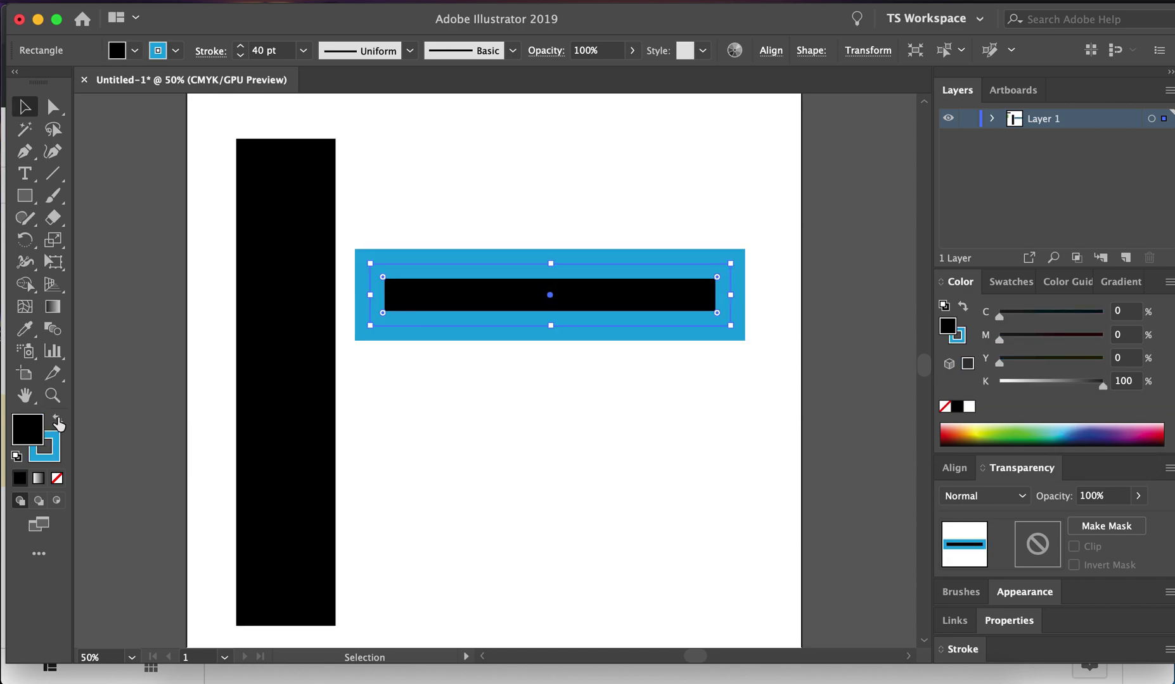
click(57, 479)
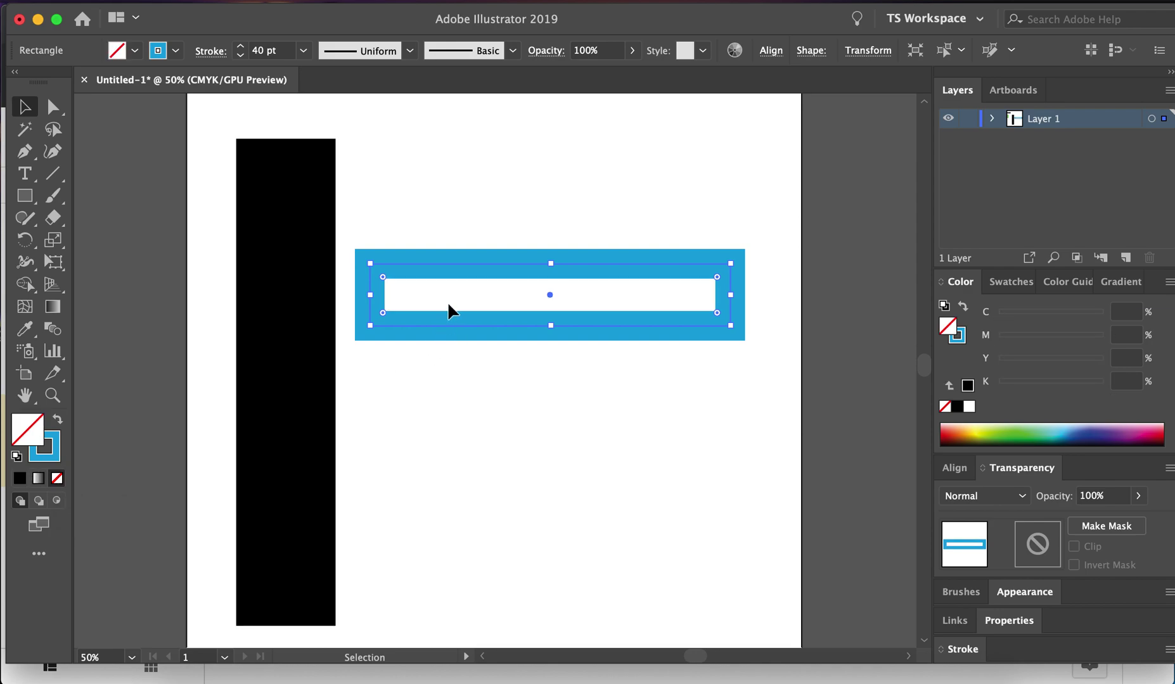
Recolour the tall black bar by sampling the horizontal frame's blue as its fill with the Eyedropper
click(472, 430)
click(295, 290)
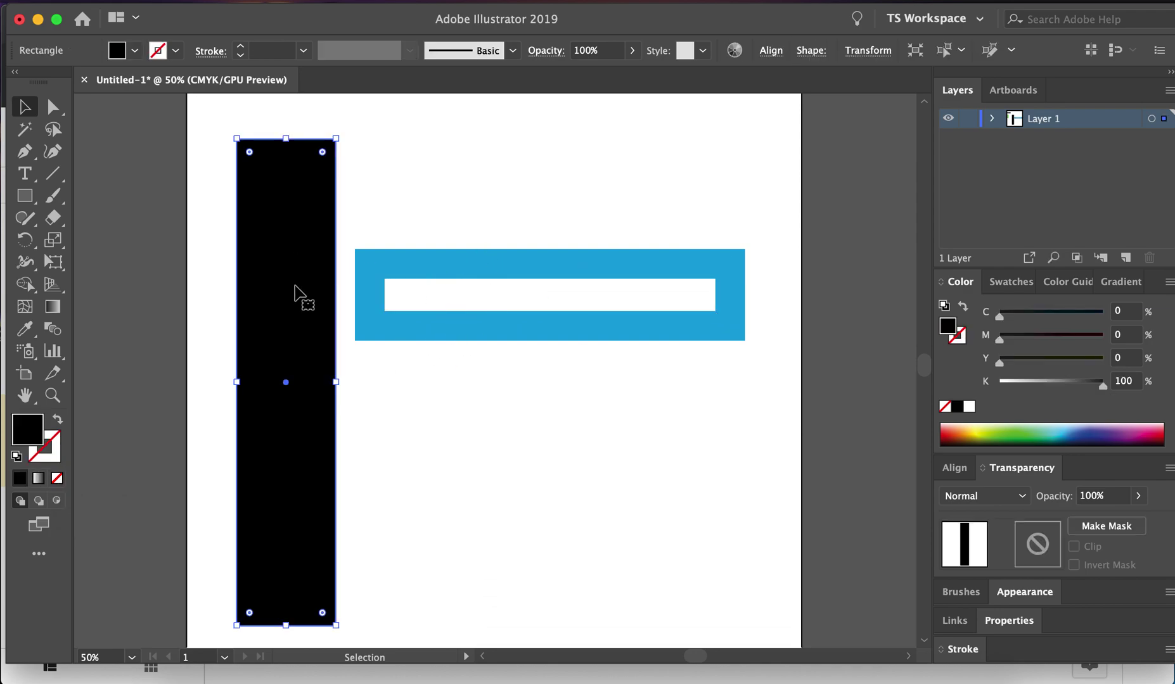
click(216, 233)
click(295, 222)
key(i)
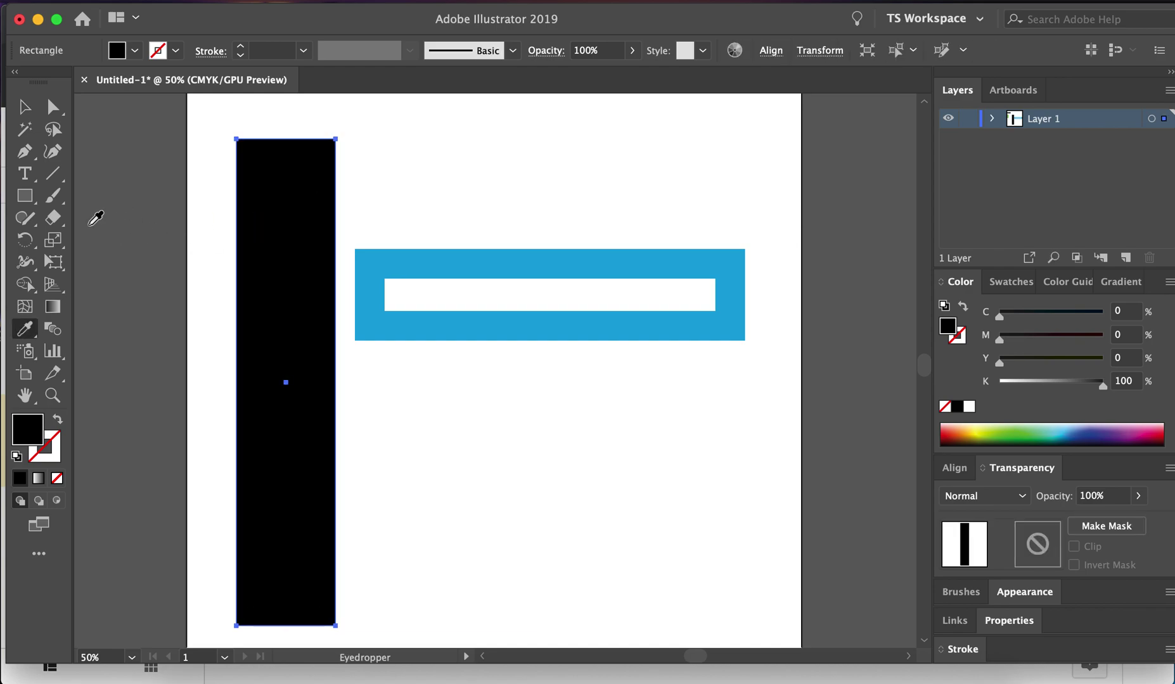
click(424, 260)
key(v)
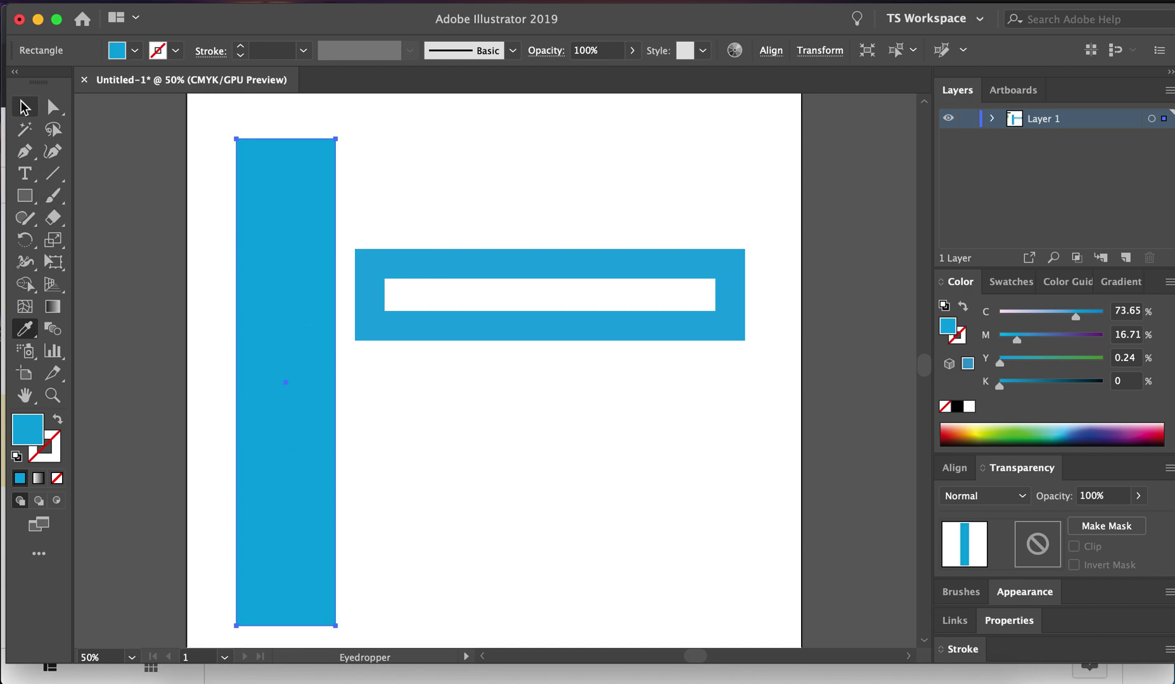
Examine the Color Guide's harmony rules and the Swatches as sources of colours that match the tall blue bar
click(400, 391)
click(242, 377)
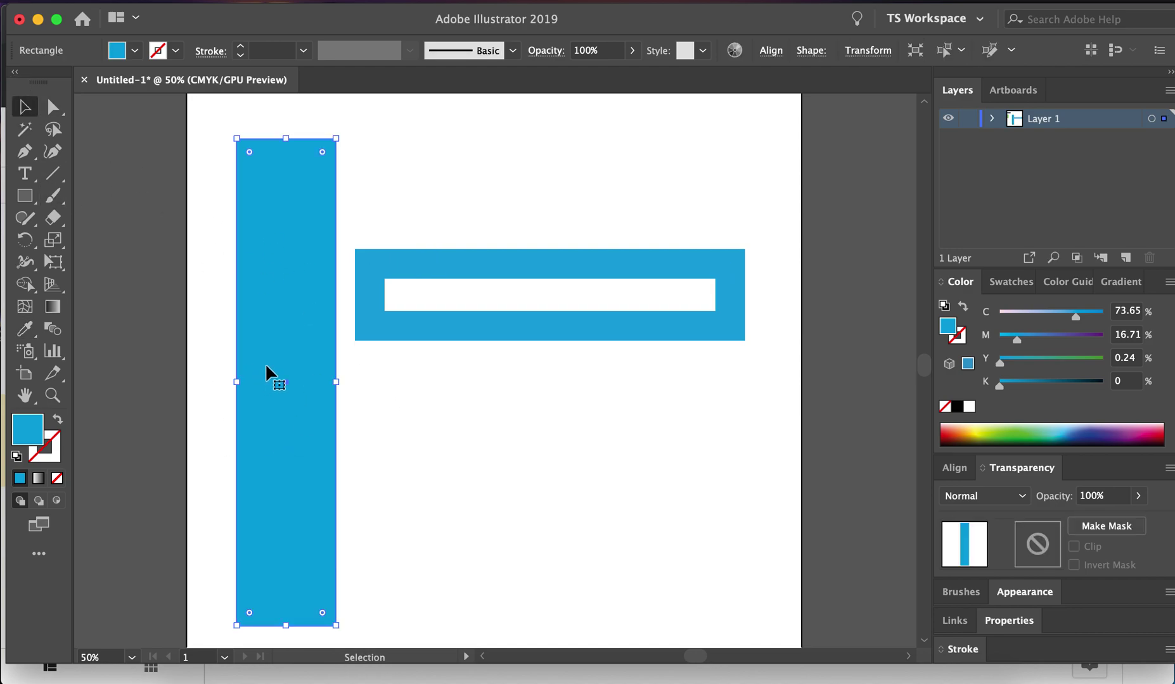
click(1057, 283)
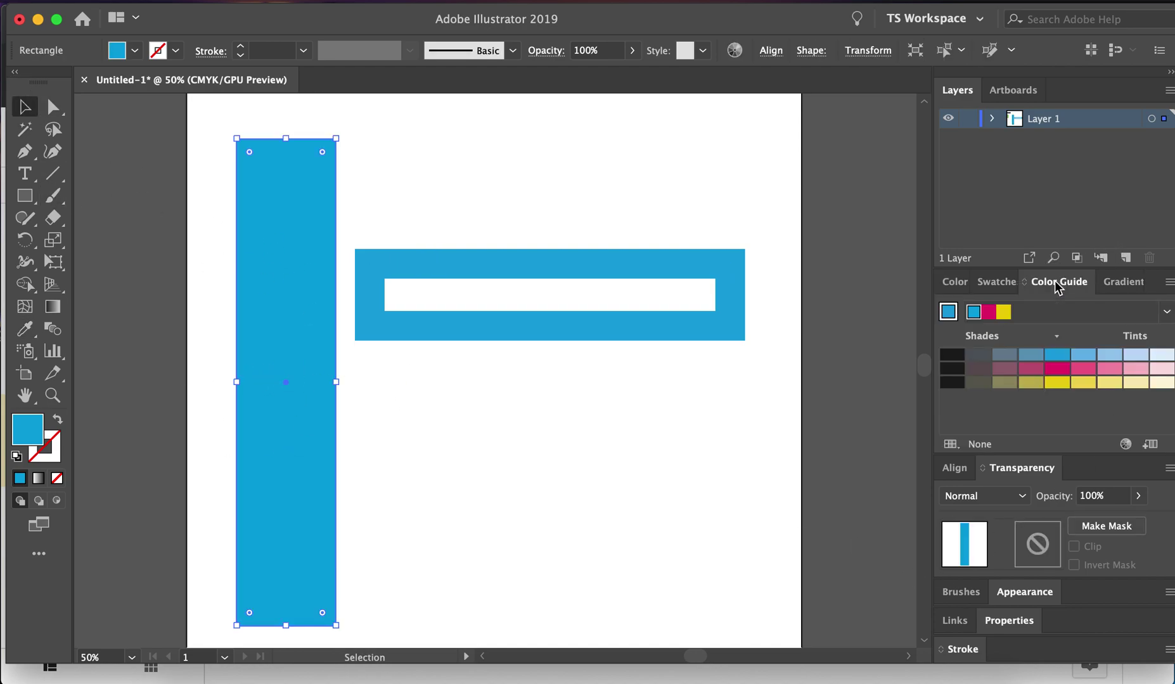
click(1166, 311)
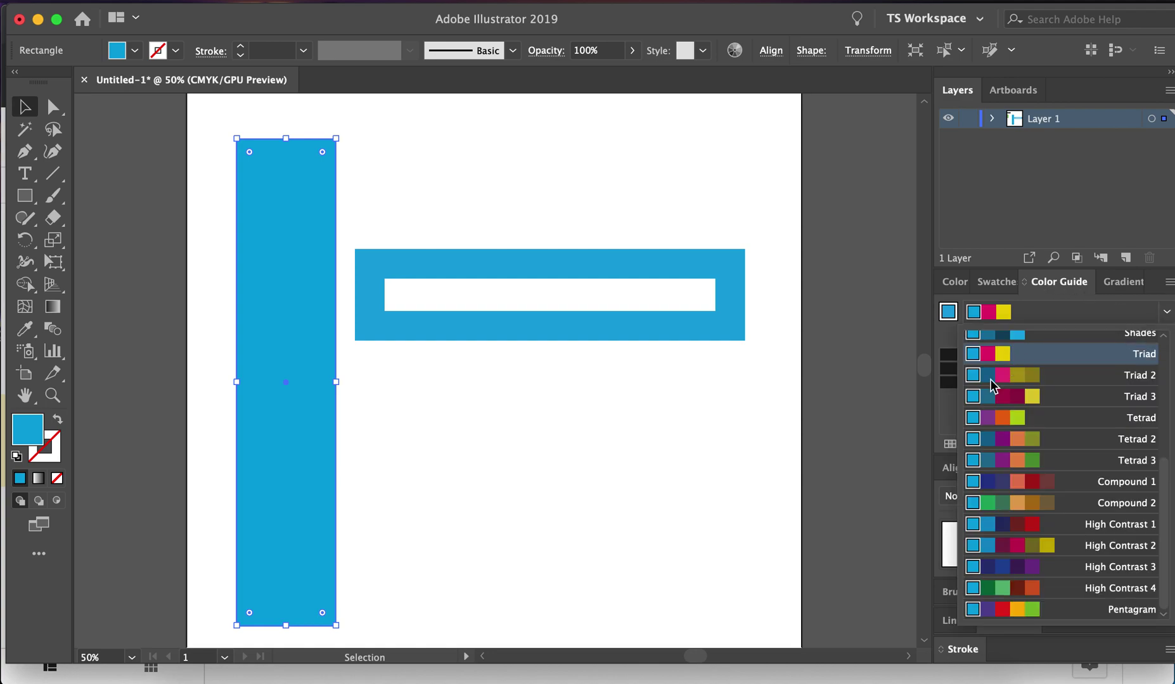
click(1166, 312)
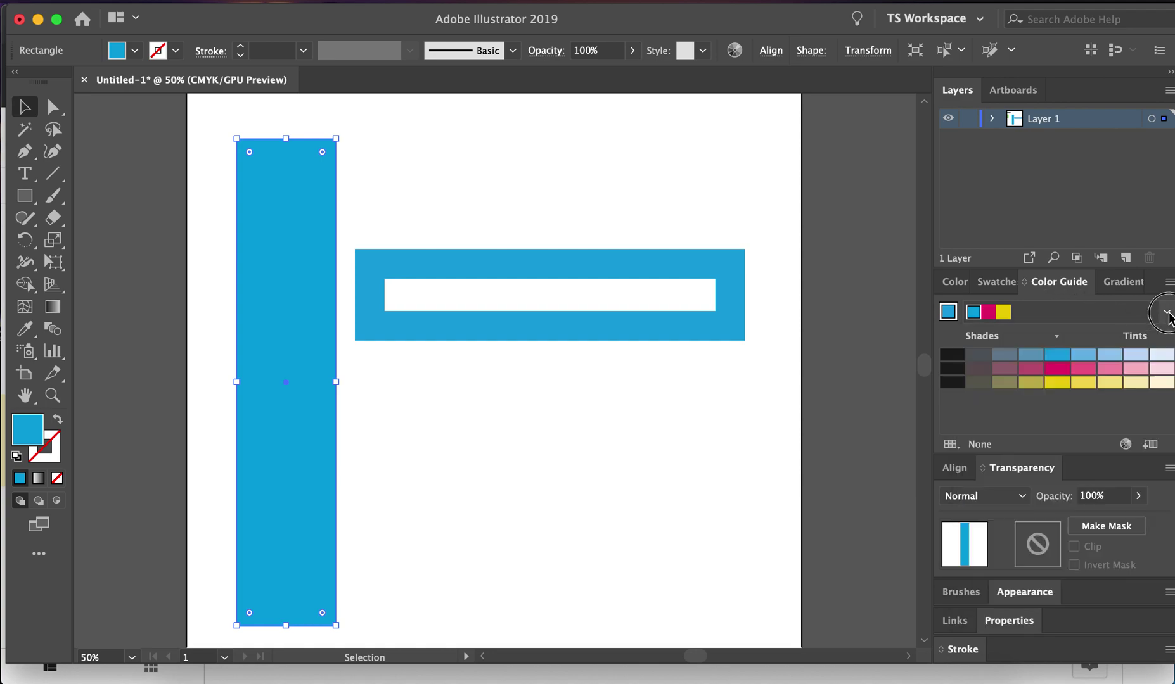
click(1011, 284)
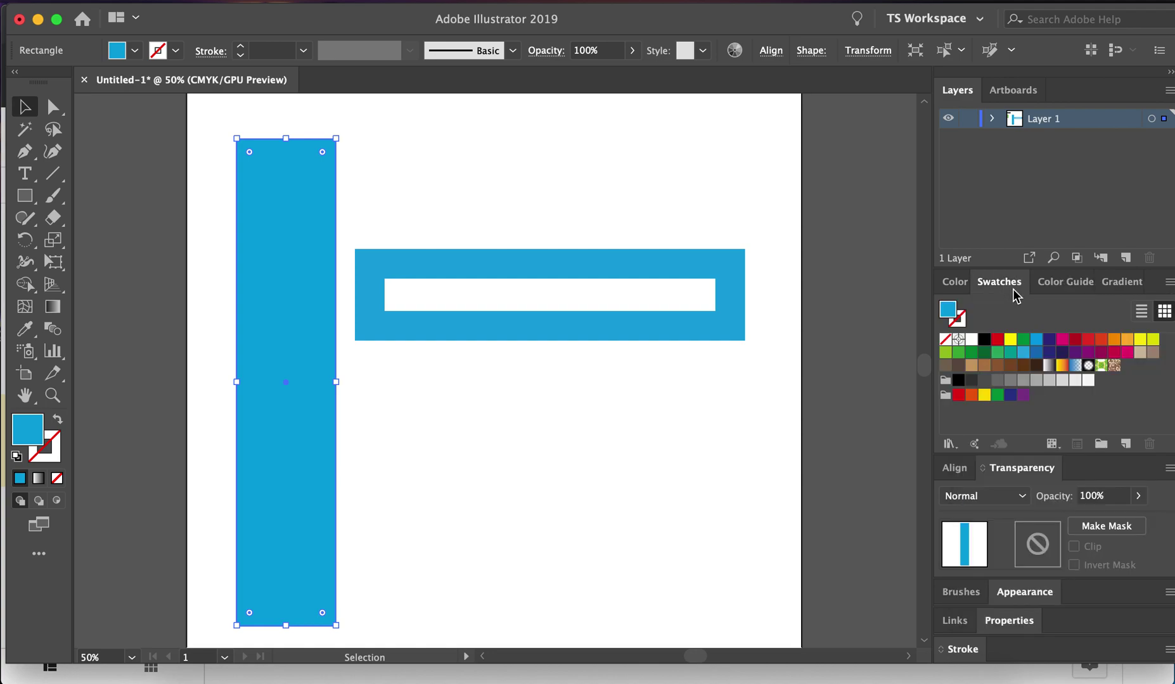
click(1053, 285)
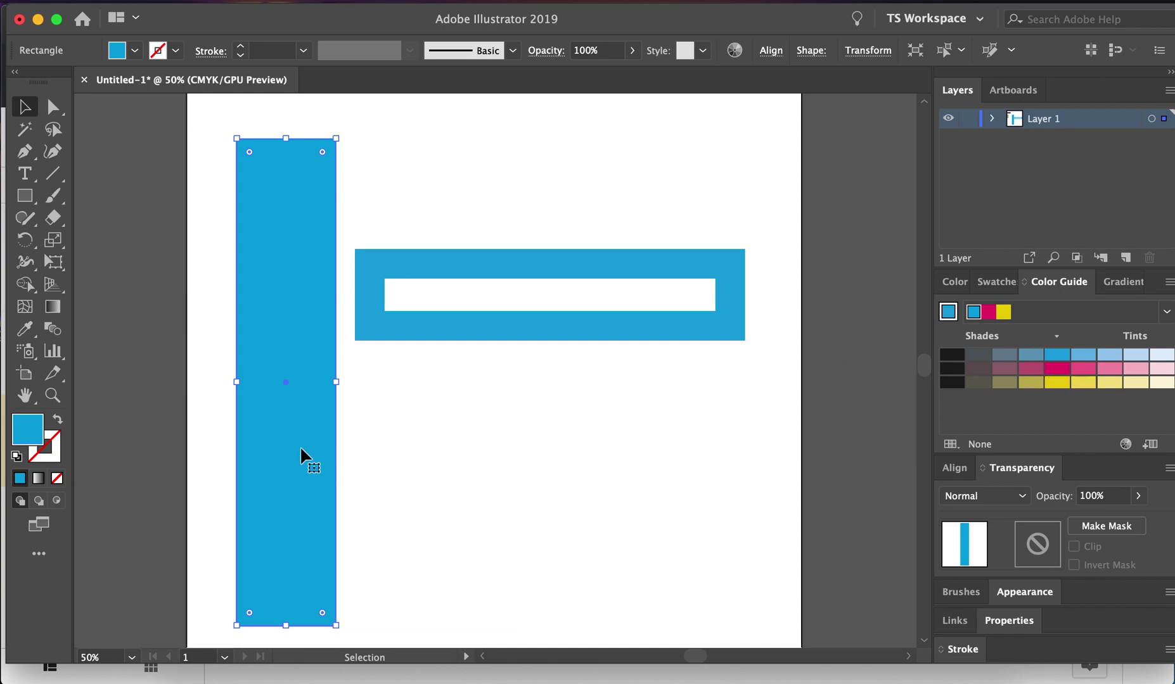
Duplicate the tall blue bar to its right and fill the copy with magenta from the blue's Triad harmony
drag(292, 498, 425, 494)
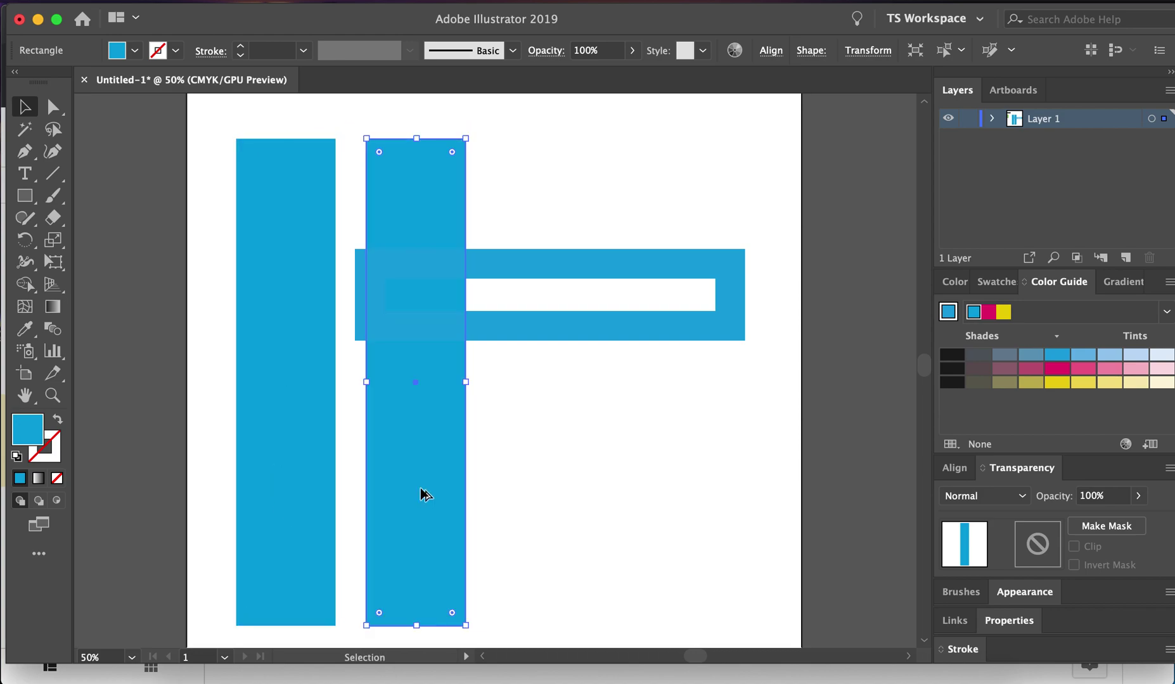
click(1062, 370)
click(693, 415)
Move the horizontal blue frame right past the artboard edge and shift the magenta bar left to cover half of the blue bar
drag(579, 320, 760, 281)
click(622, 407)
click(289, 367)
click(490, 349)
click(366, 363)
click(298, 358)
drag(422, 355, 342, 354)
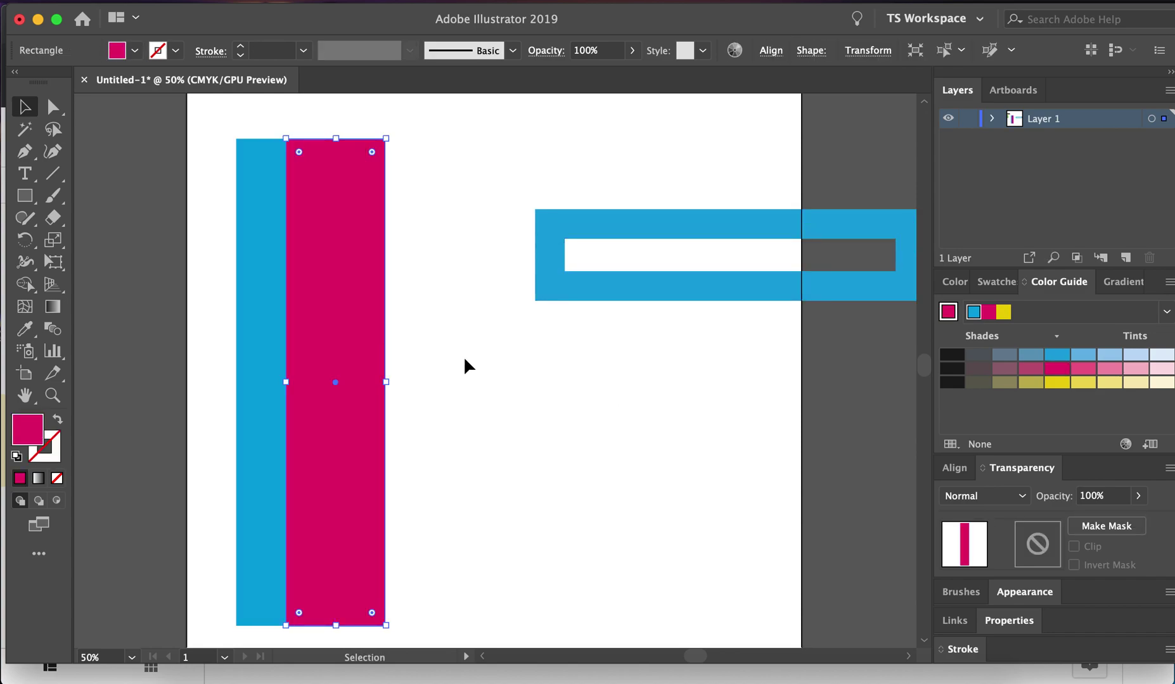
click(465, 360)
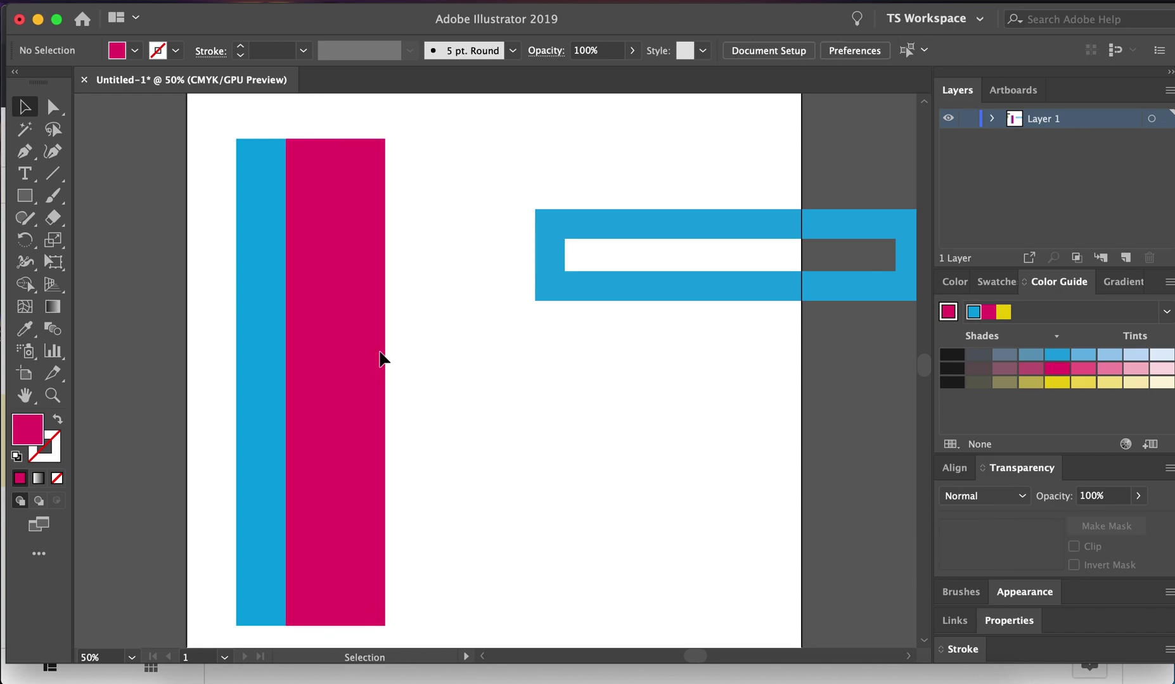
Set the magenta bar's blending mode to Multiply
click(342, 288)
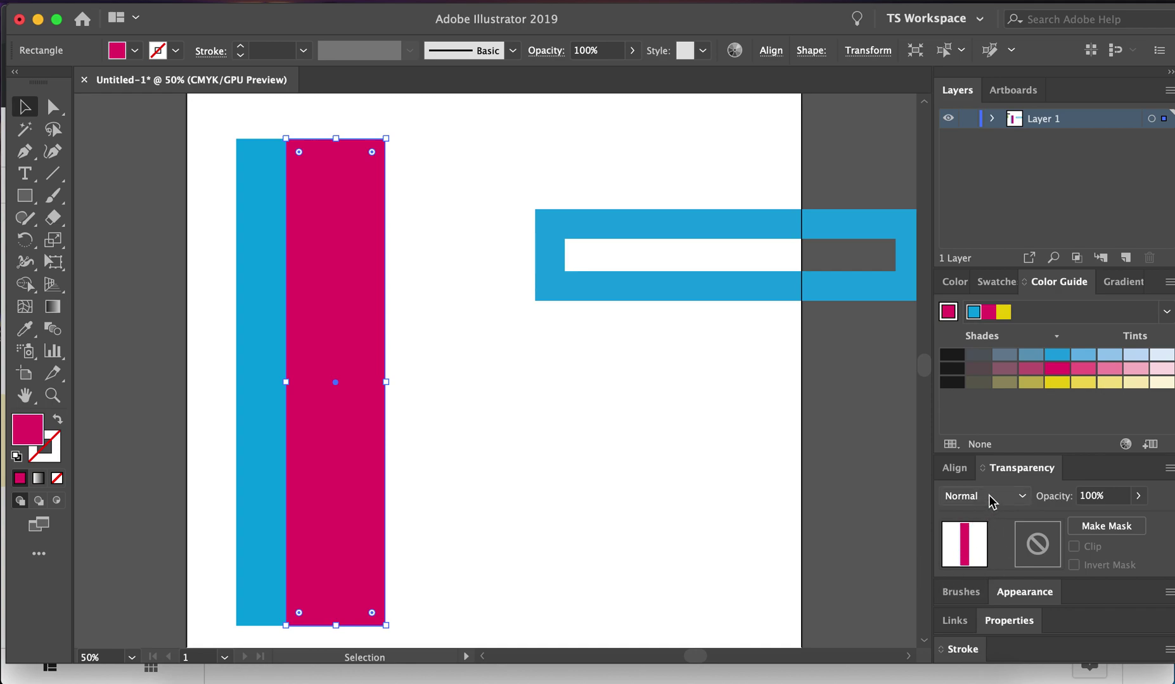
click(960, 496)
click(974, 510)
scroll(978, 497, down, 1)
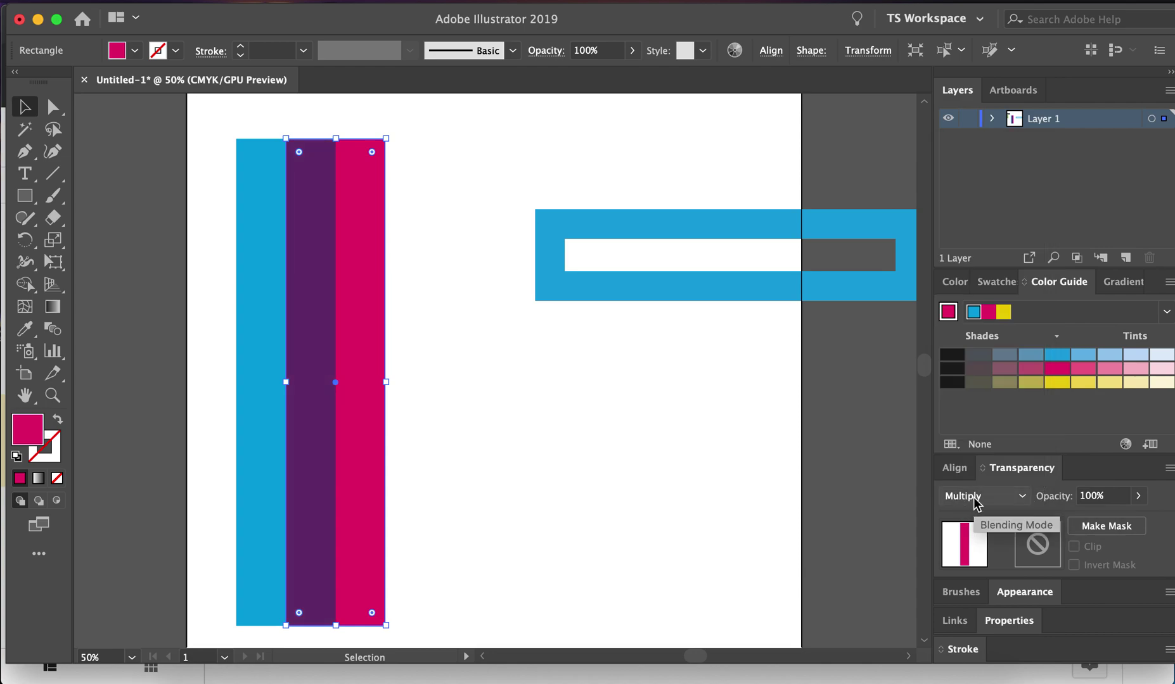
click(474, 330)
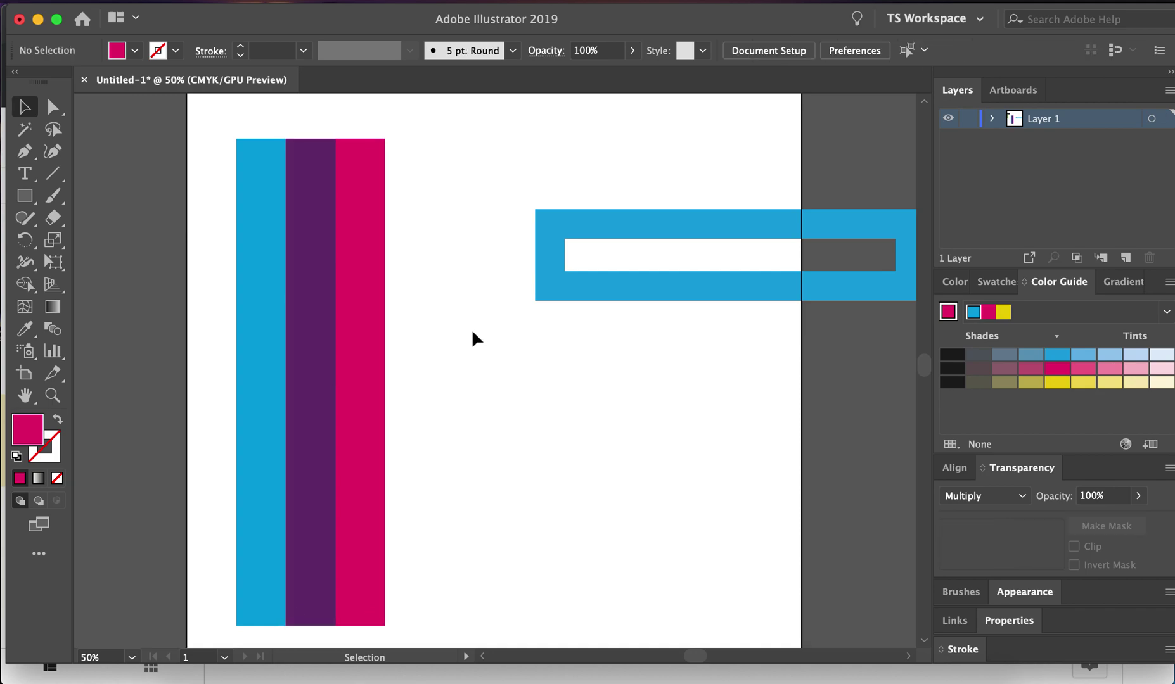
Reposition the magenta bar up and slightly left so it extends above the artboard and overlaps the blue bar
drag(375, 282, 405, 287)
click(479, 297)
drag(384, 337, 348, 224)
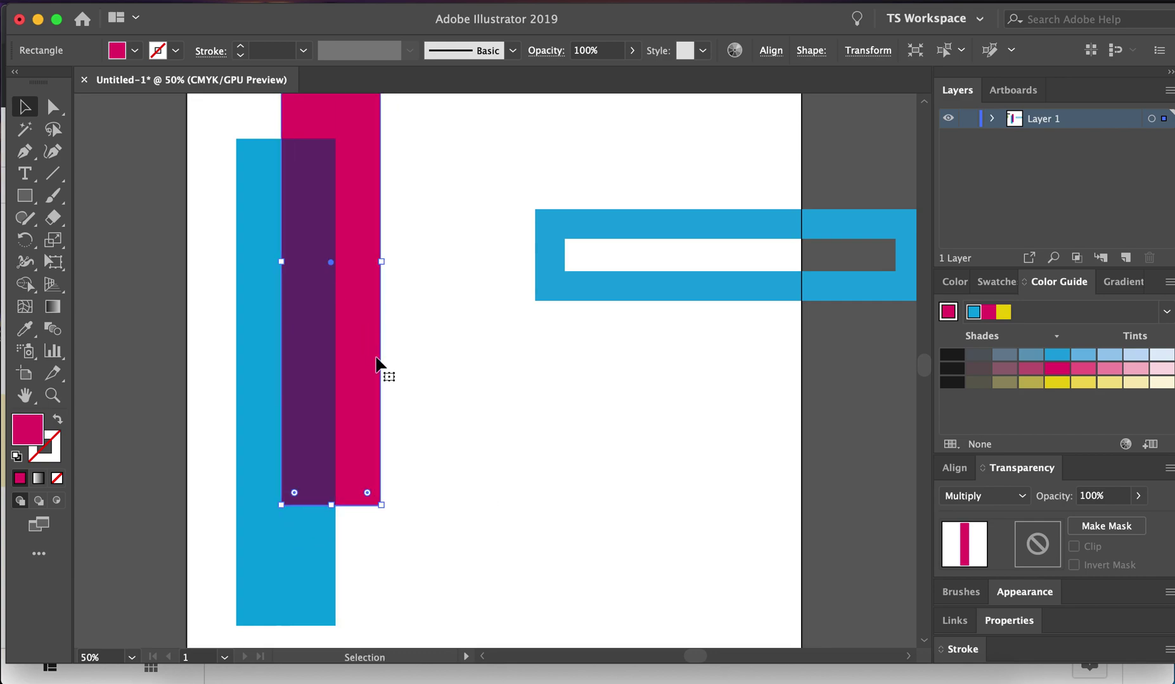
click(476, 566)
Bring the black "type" cut-out group onto the top of the artboard and cut it from Layer 1
key(space)
drag(464, 423, 562, 538)
drag(251, 149, 662, 235)
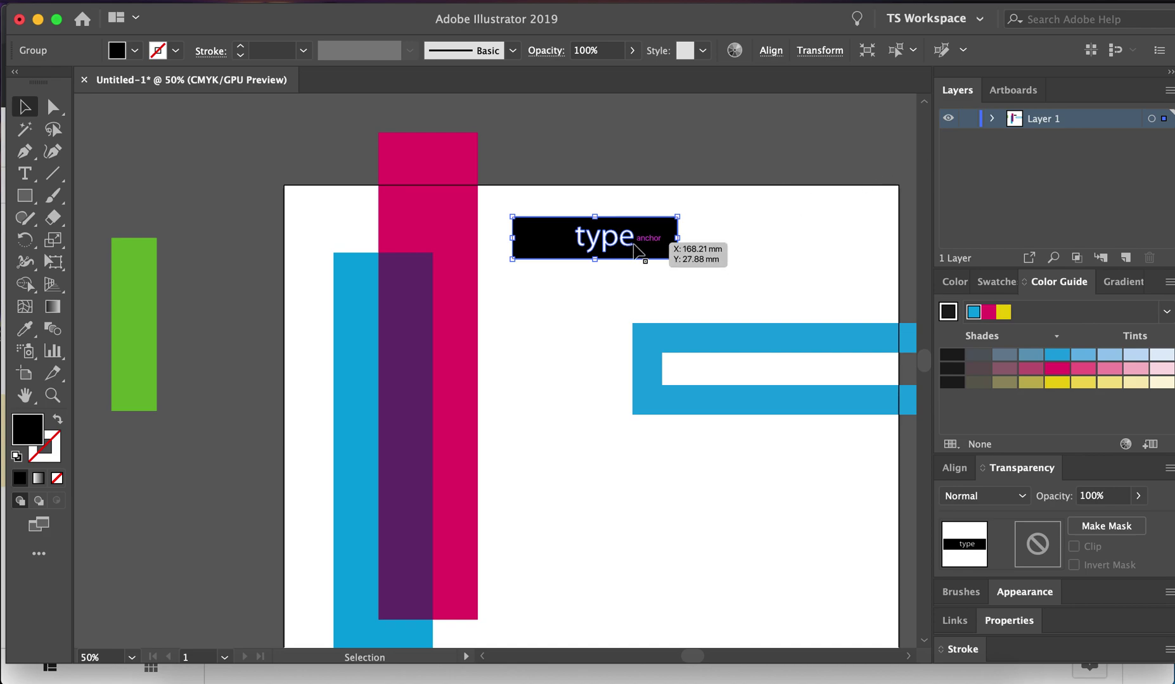
key(Delete)
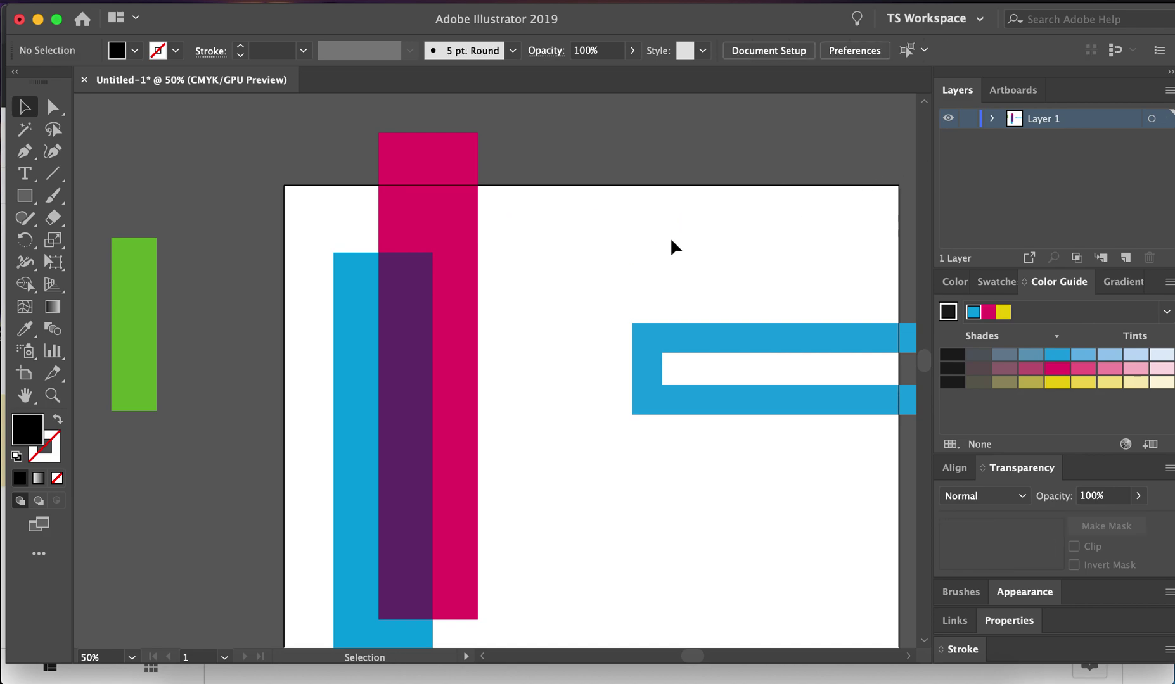
Add a new layer named TYPE and rename Layer 1 as SHAPE
click(1126, 258)
double_click(1042, 119)
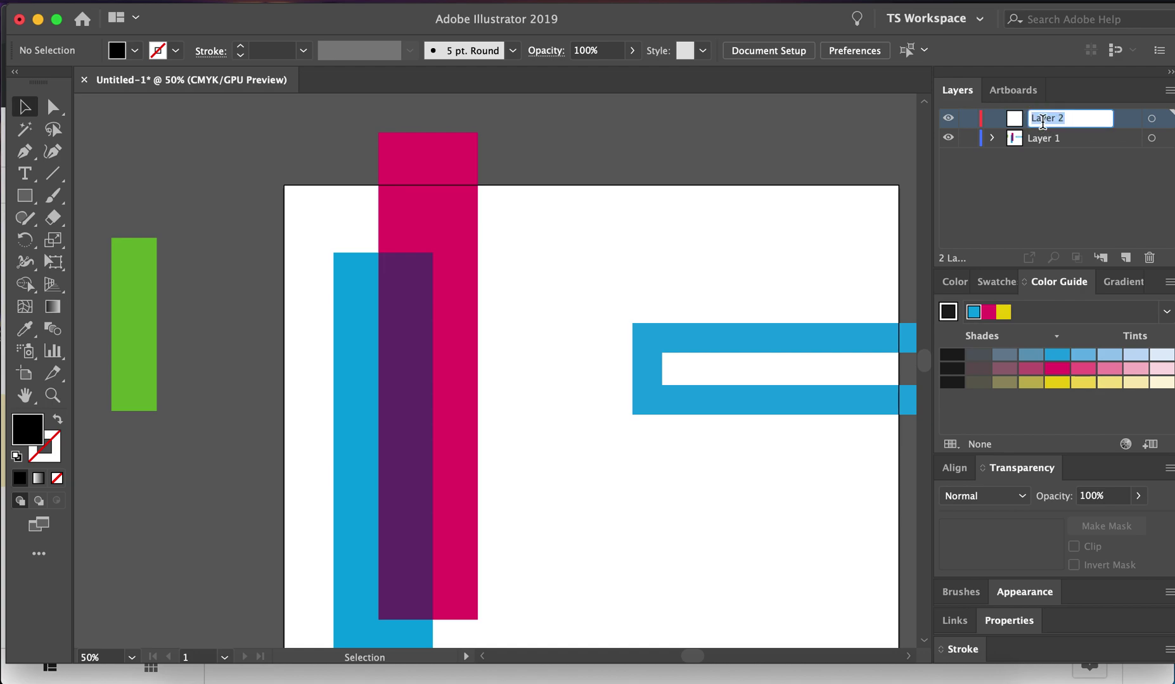
text(TYE)
double_click(1052, 137)
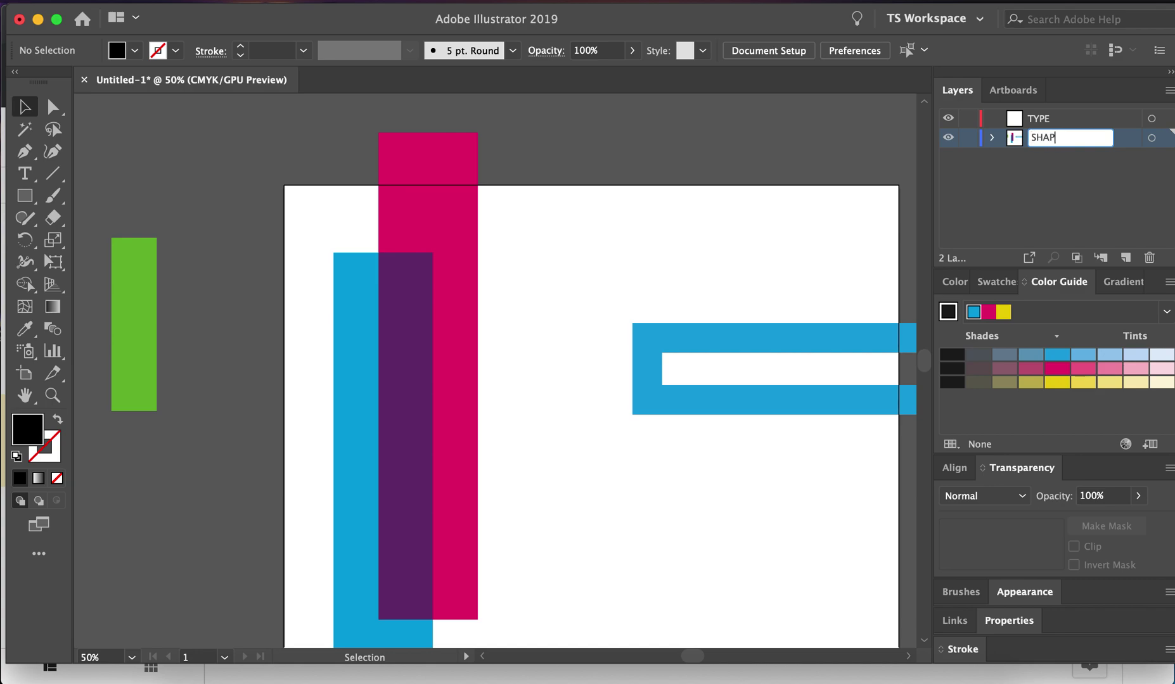
click(1094, 198)
Paste the "type" cut-out onto the TYPE layer and place it near the top of the artboard
click(1075, 118)
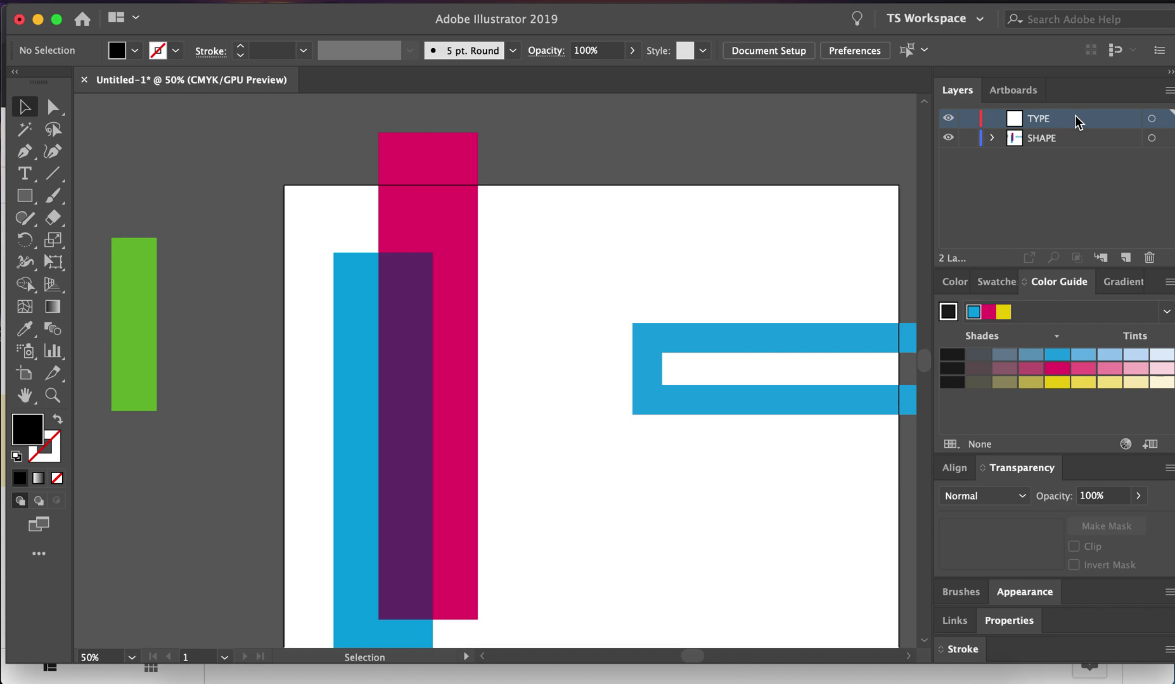
key(super+v)
drag(552, 373, 642, 225)
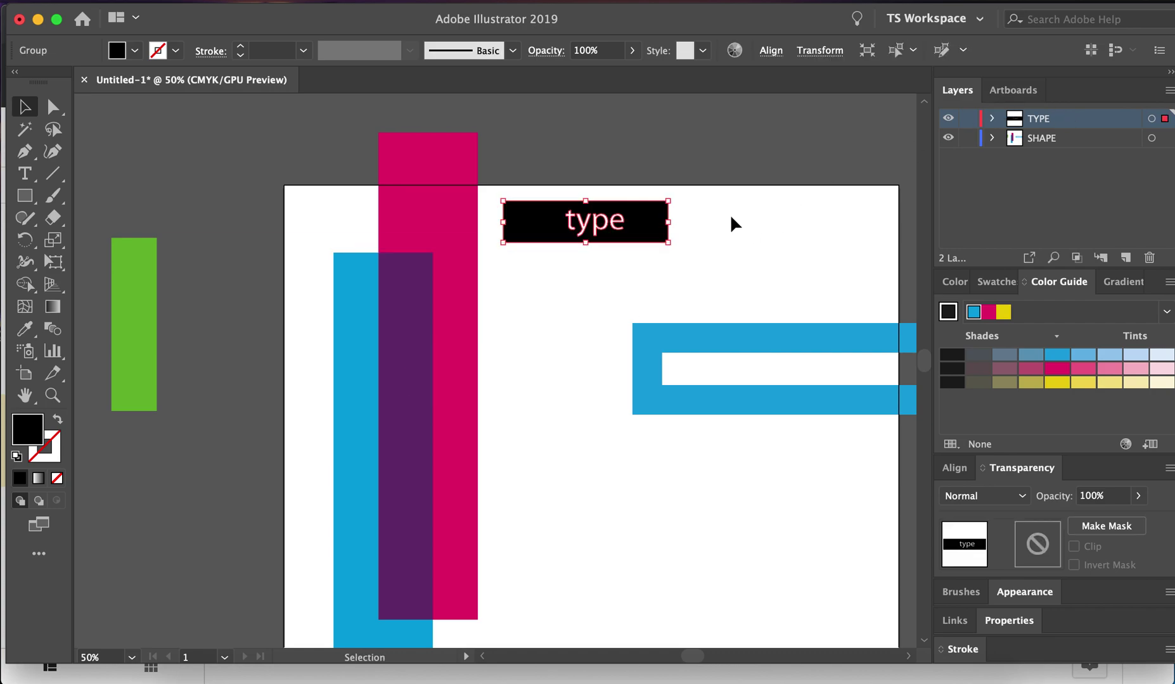
click(718, 223)
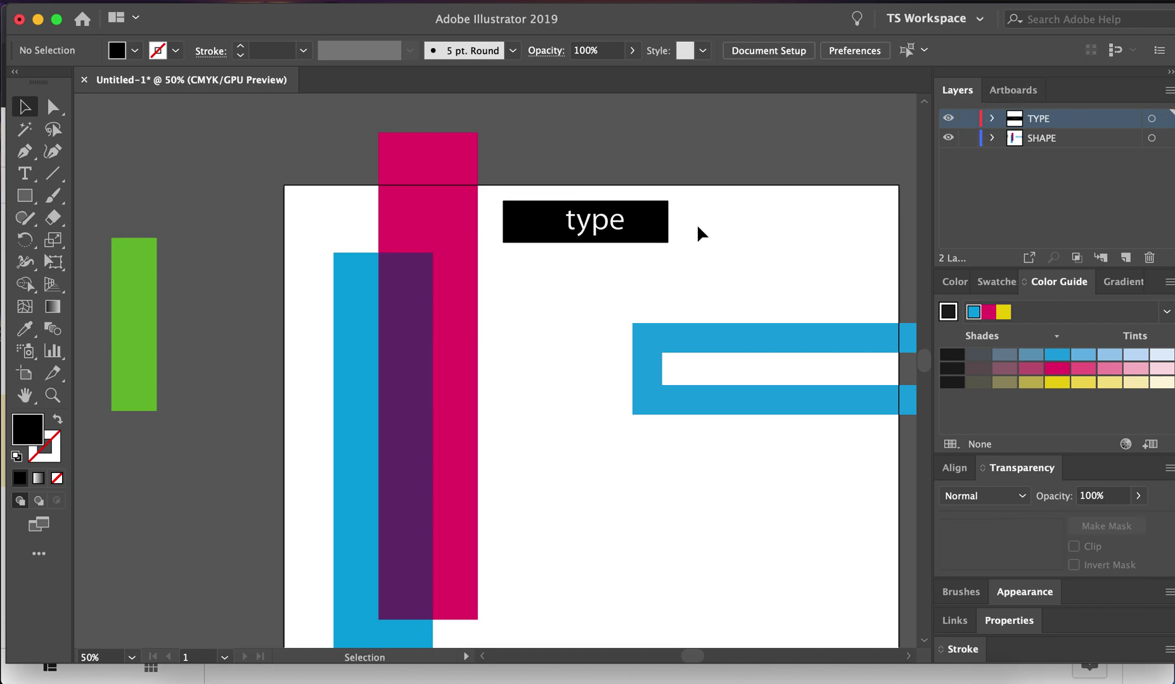
Move the "type" cut-out down and left so it overlaps the magenta and blue bars
click(626, 221)
click(958, 190)
click(467, 317)
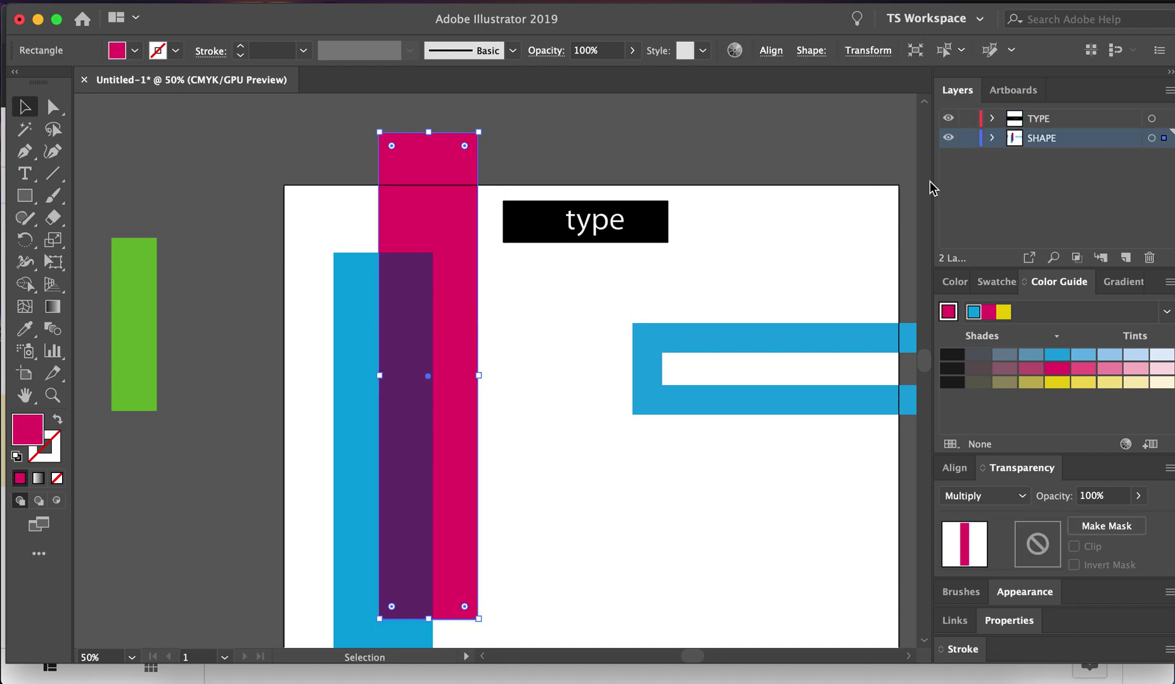
click(636, 276)
drag(655, 221, 558, 263)
click(470, 212)
click(768, 188)
Lock the SHAPE layer and move the "type" cut-out up and left across the magenta bar
click(949, 138)
click(949, 138)
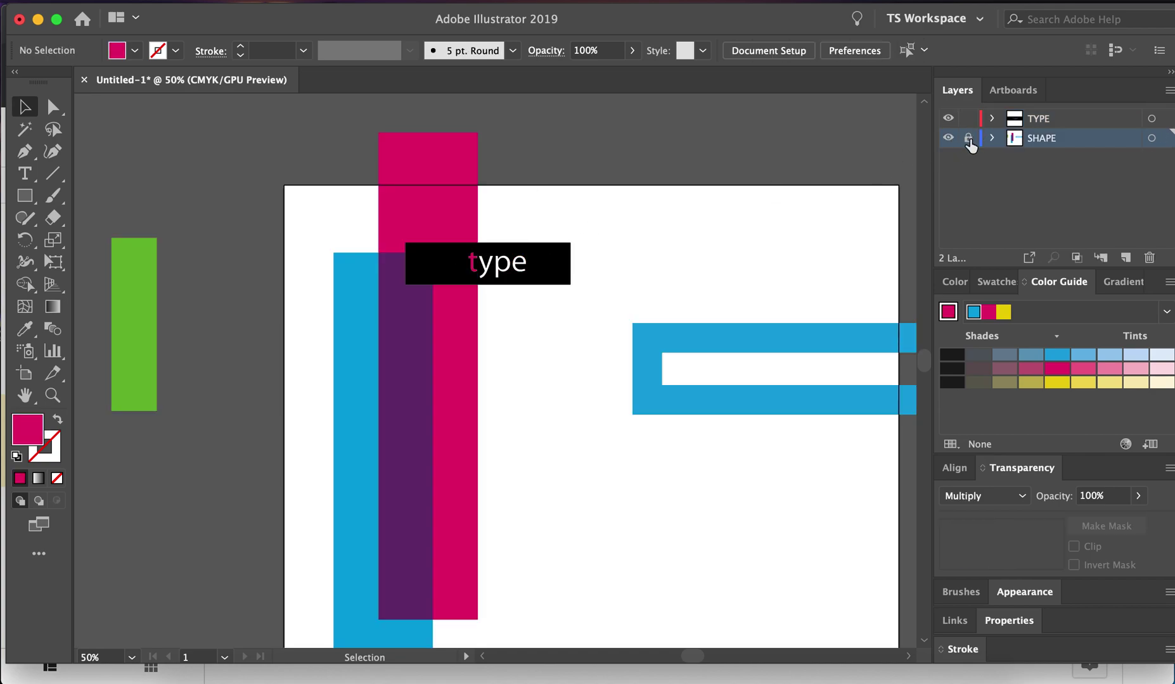
click(444, 266)
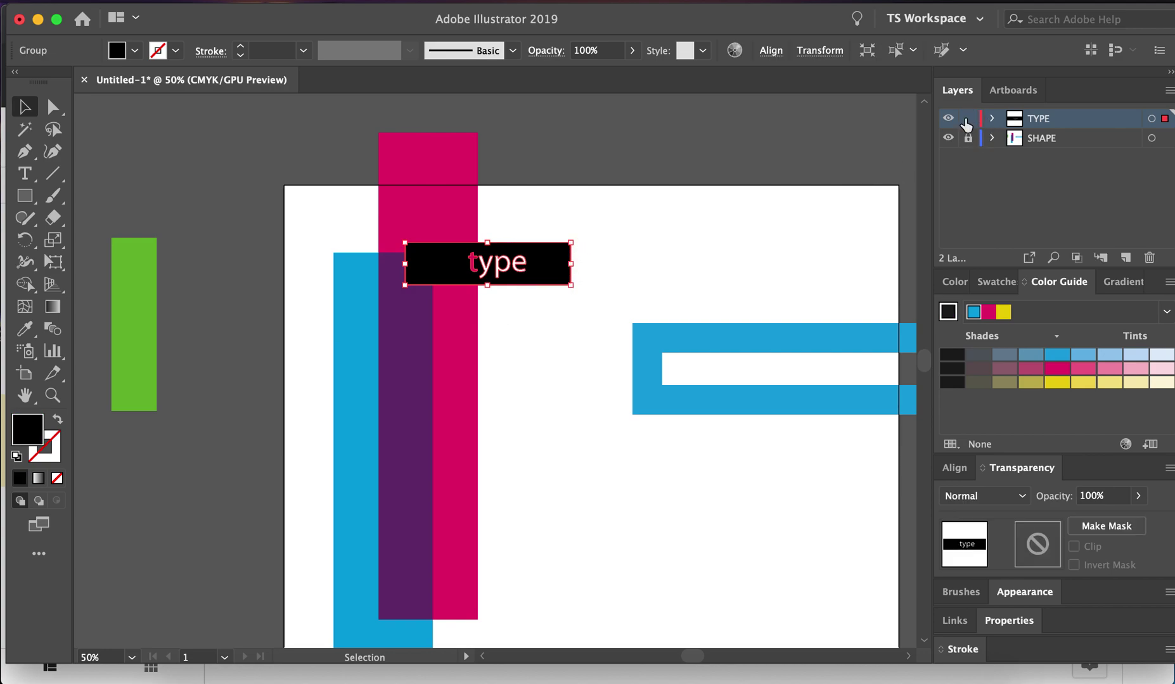
drag(569, 254, 511, 228)
click(588, 242)
Try the TYPE layer beneath SHAPE and move the "type" cut-out down behind the overlapping bars
drag(1082, 116, 1075, 142)
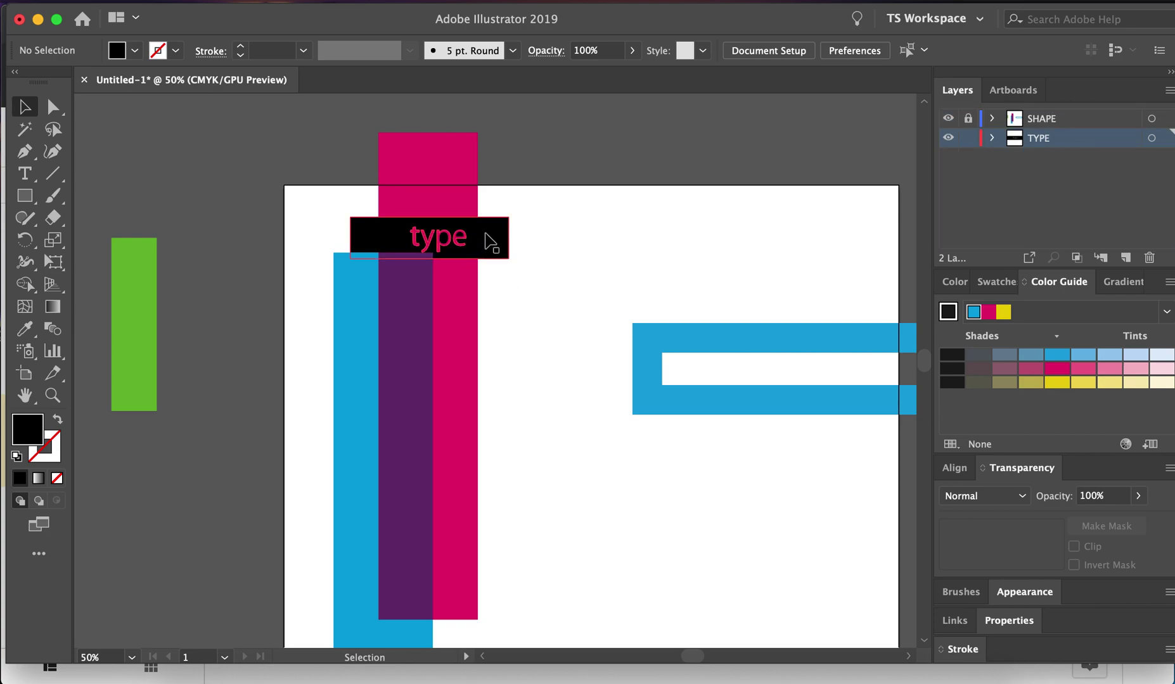
drag(488, 239, 493, 285)
click(500, 373)
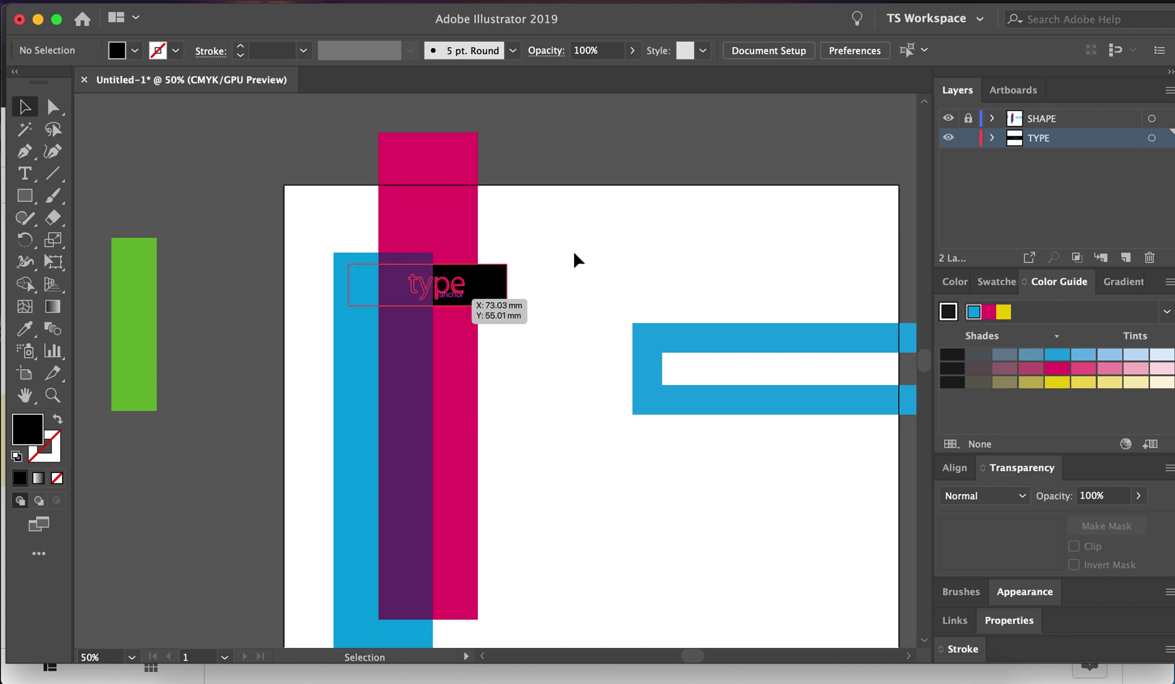
Unlock the SHAPE layer and return the TYPE layer above it
click(956, 119)
click(955, 119)
drag(1085, 133, 1081, 109)
Enlarge the "type" cut-out to well over twice its size and position it across the upper part of both bars
drag(505, 288, 778, 332)
drag(682, 297, 563, 287)
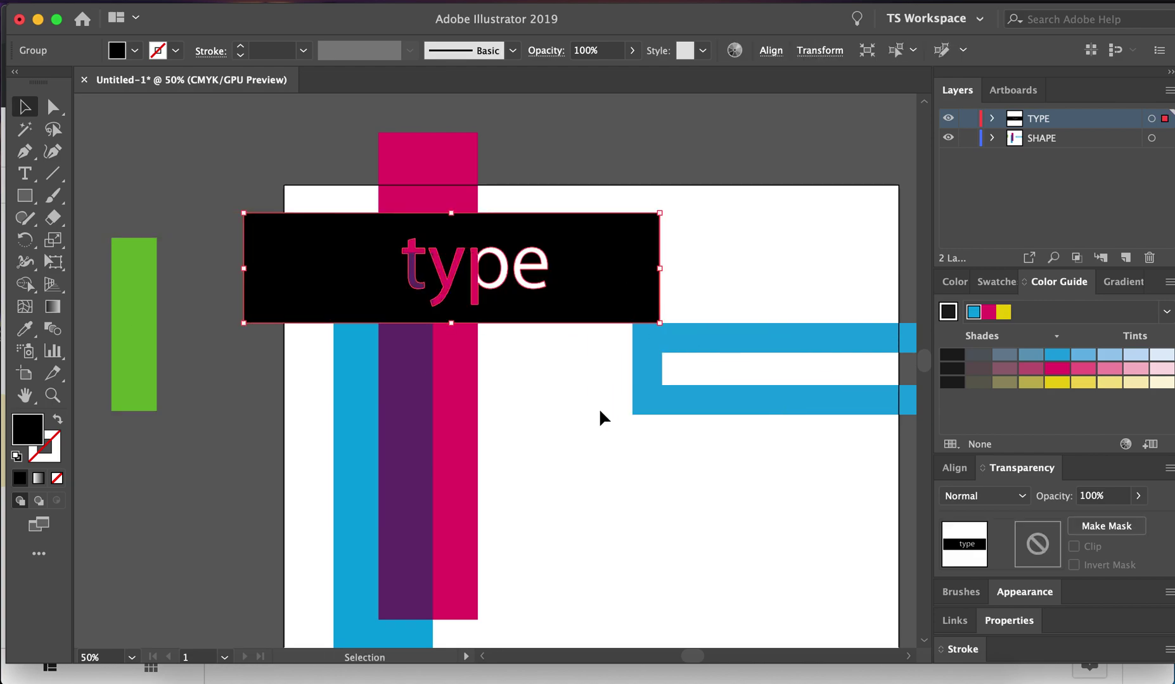
click(598, 409)
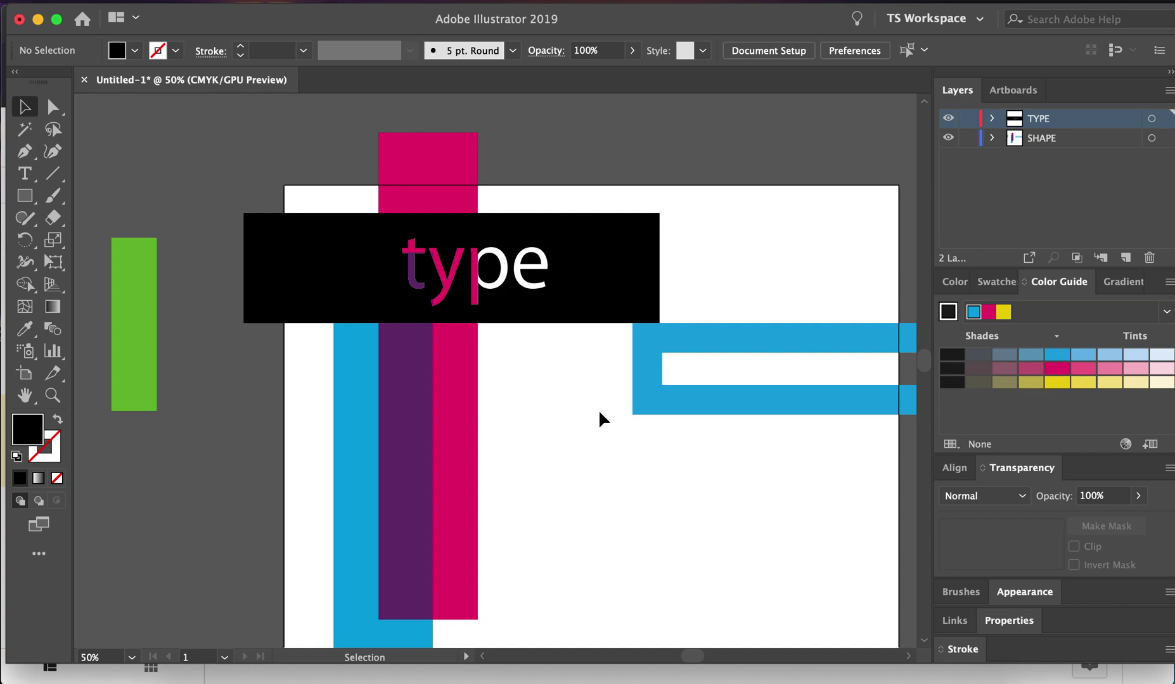
Move all the bars, the blue frame and the "type" cut-out off the artboard onto the pasteboard at its left
key(super+minus)
key(super+minus)
drag(587, 397, 636, 313)
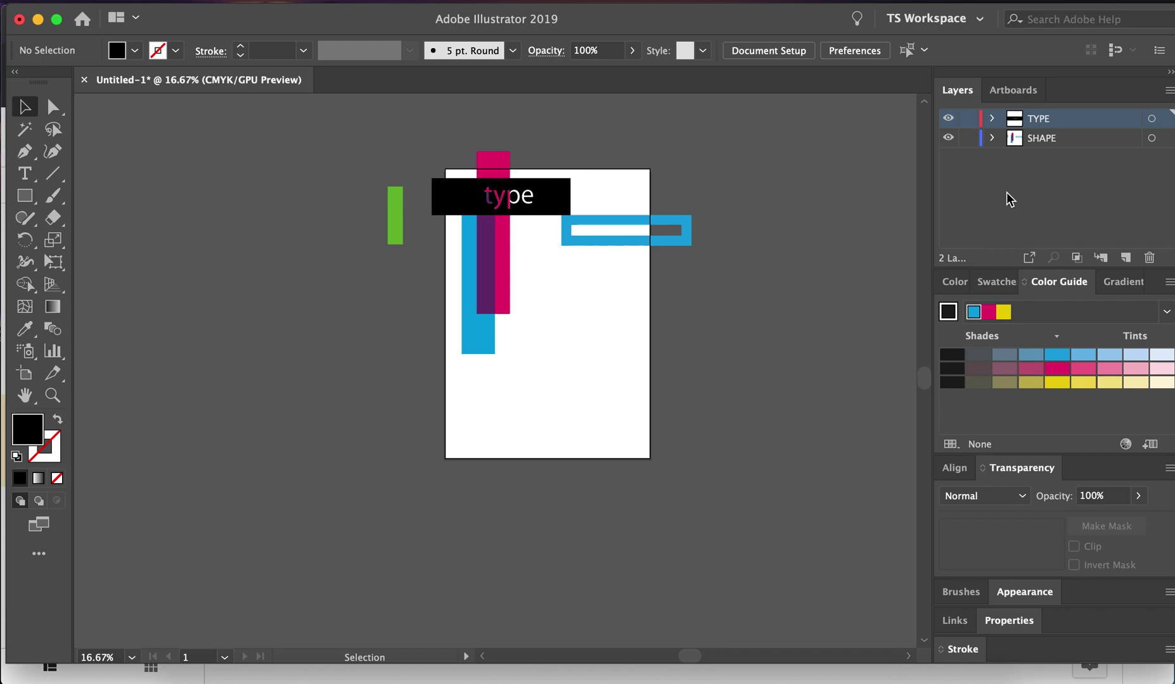
drag(329, 145, 629, 230)
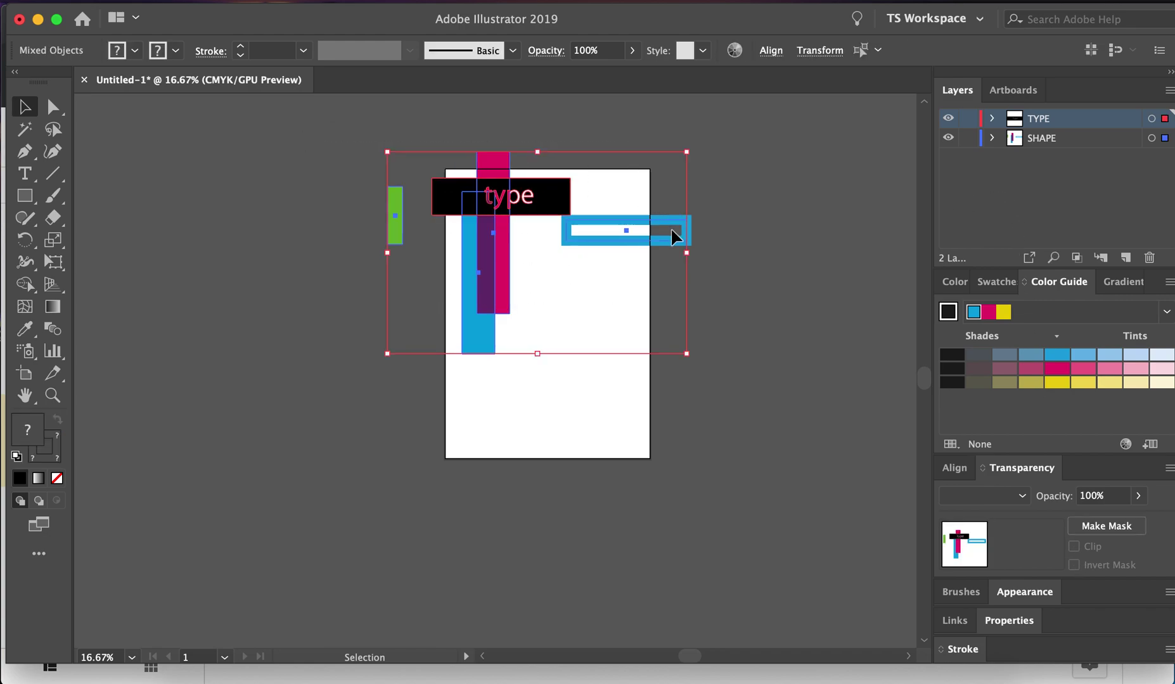
click(393, 223)
drag(393, 225, 148, 205)
drag(344, 213, 289, 218)
click(451, 257)
drag(459, 197, 301, 244)
click(510, 257)
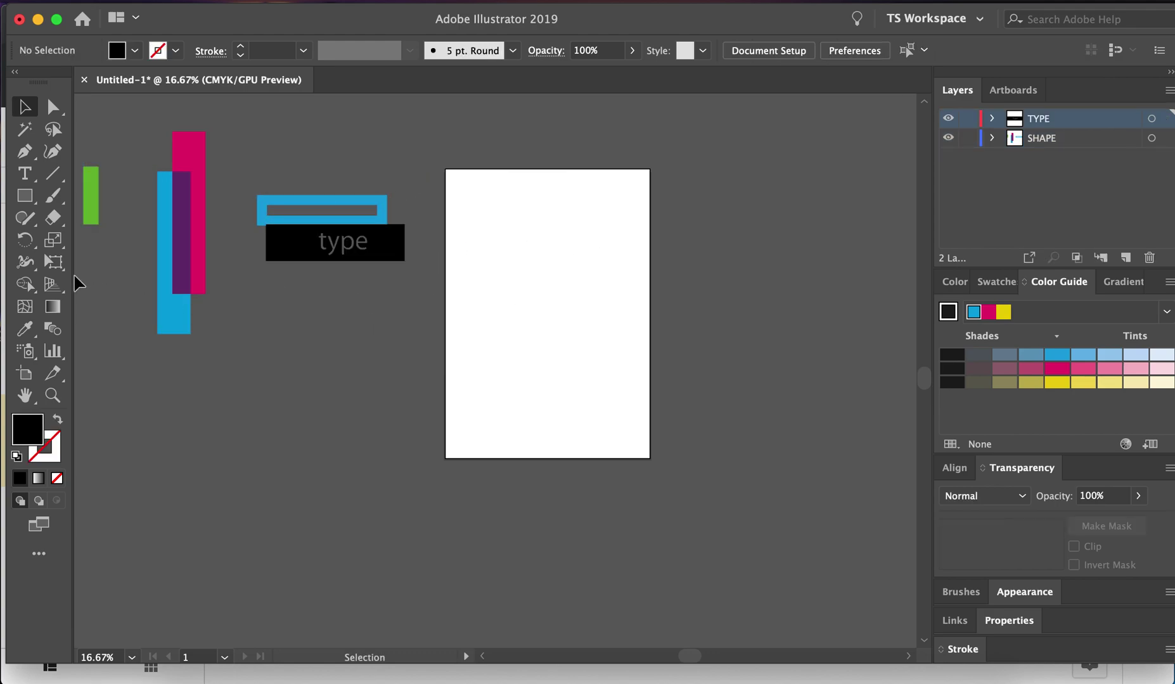
Sample the tall blue bar's colour as the fill for a new rectangle
drag(25, 196, 121, 197)
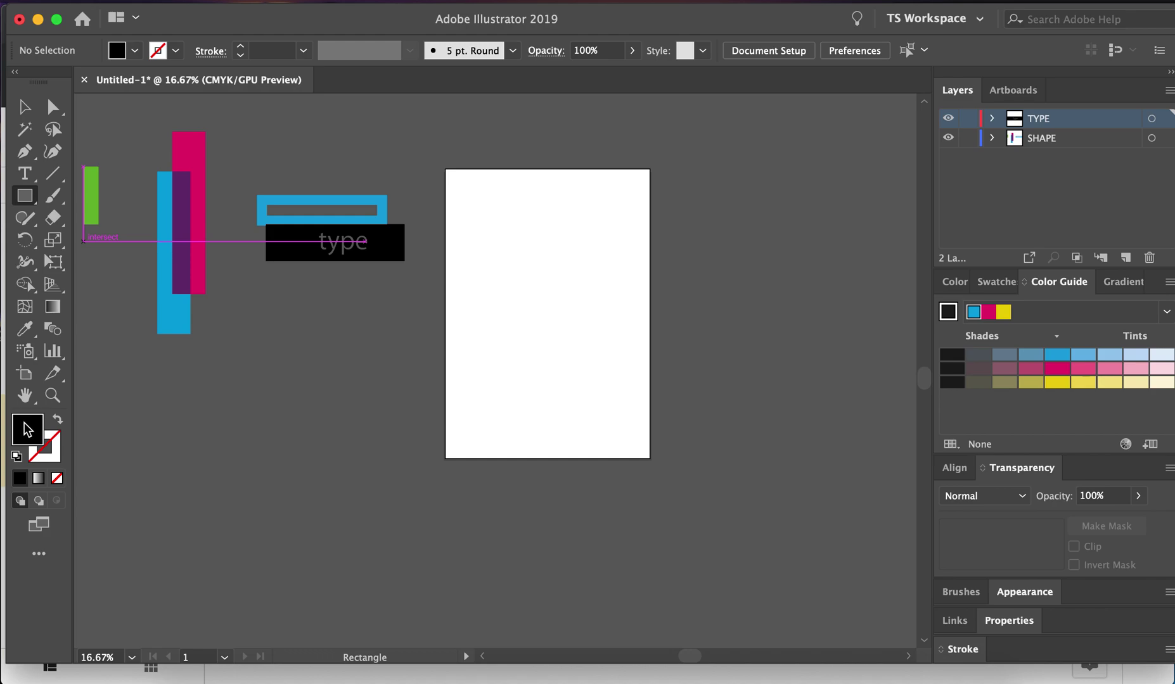
key(i)
click(171, 315)
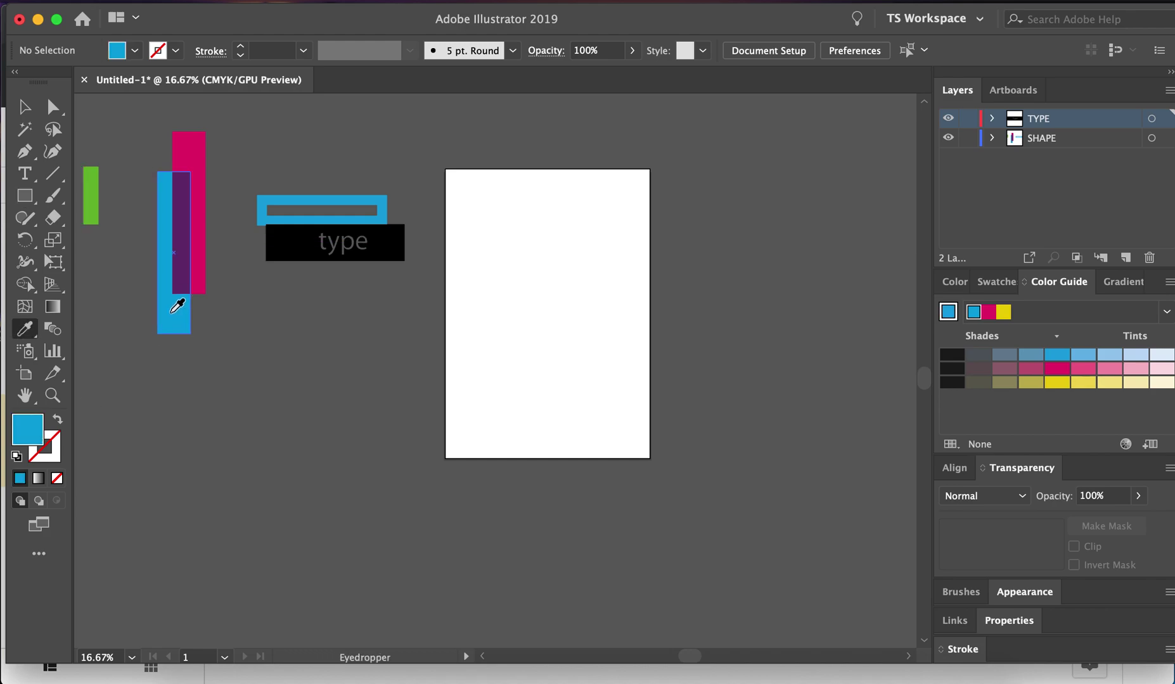
click(24, 196)
Draw a blue rectangle covering the entire artboard
click(419, 6)
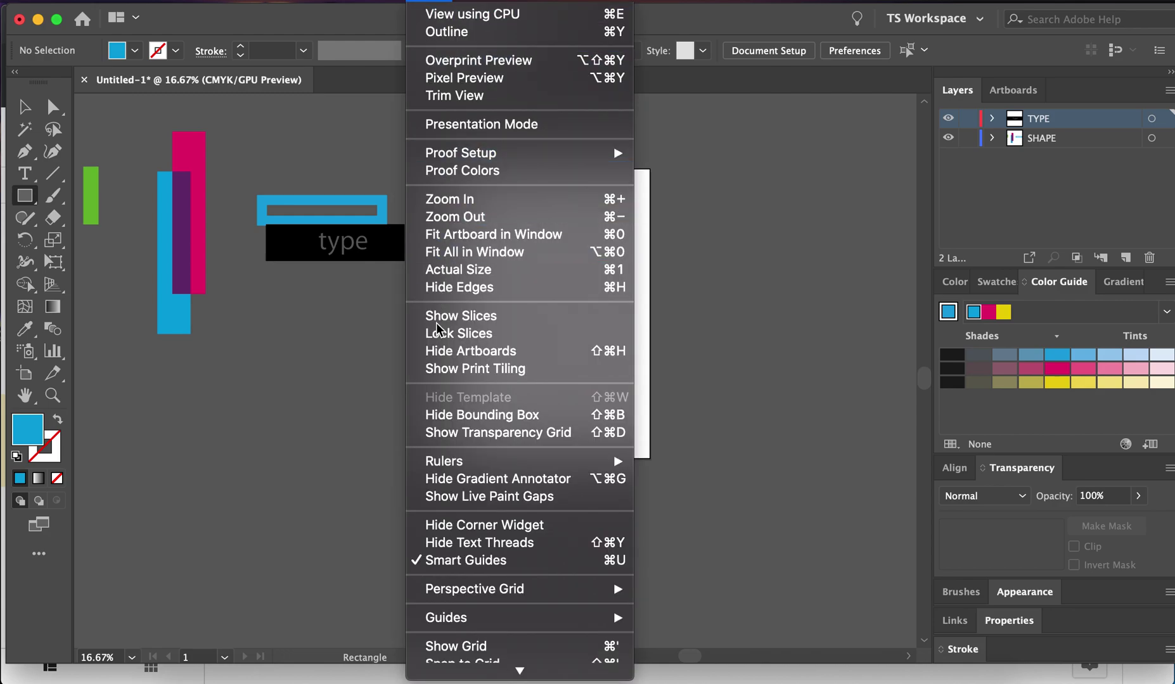
click(735, 301)
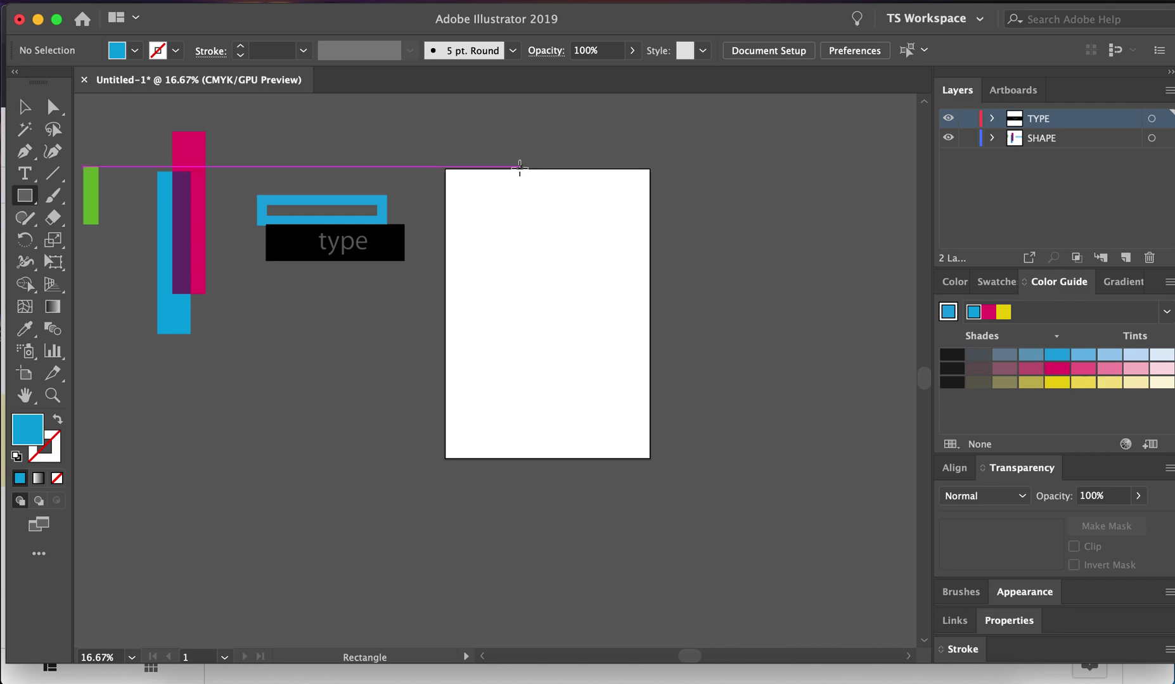
drag(443, 167, 651, 458)
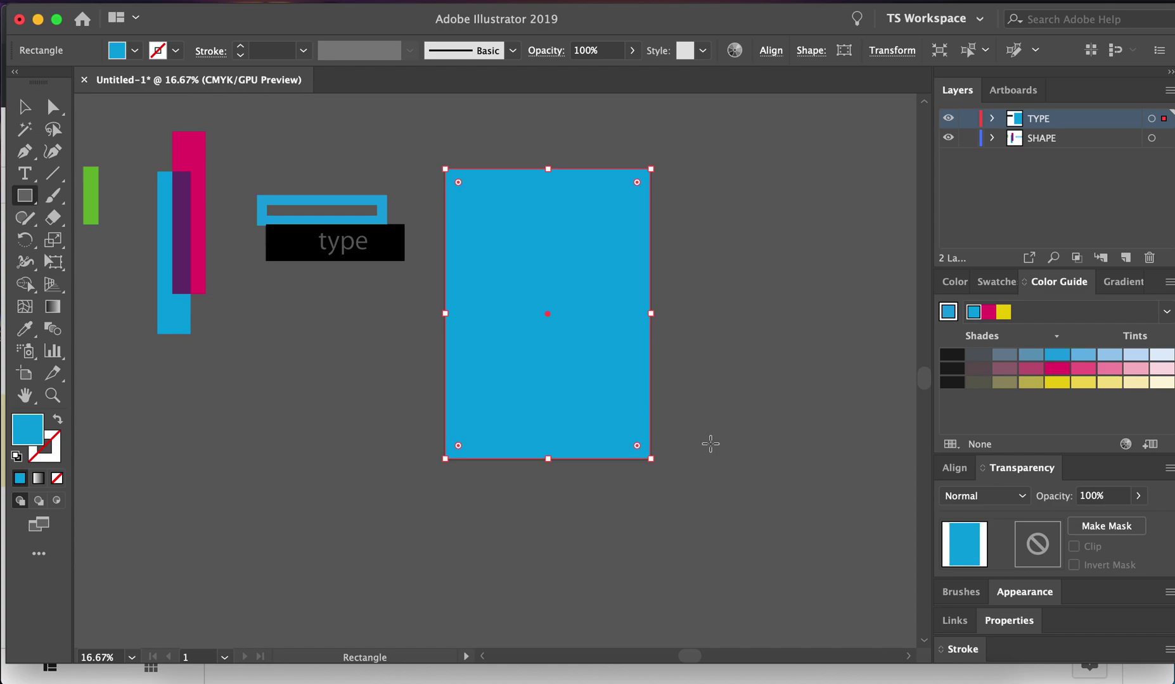
key(v)
click(714, 438)
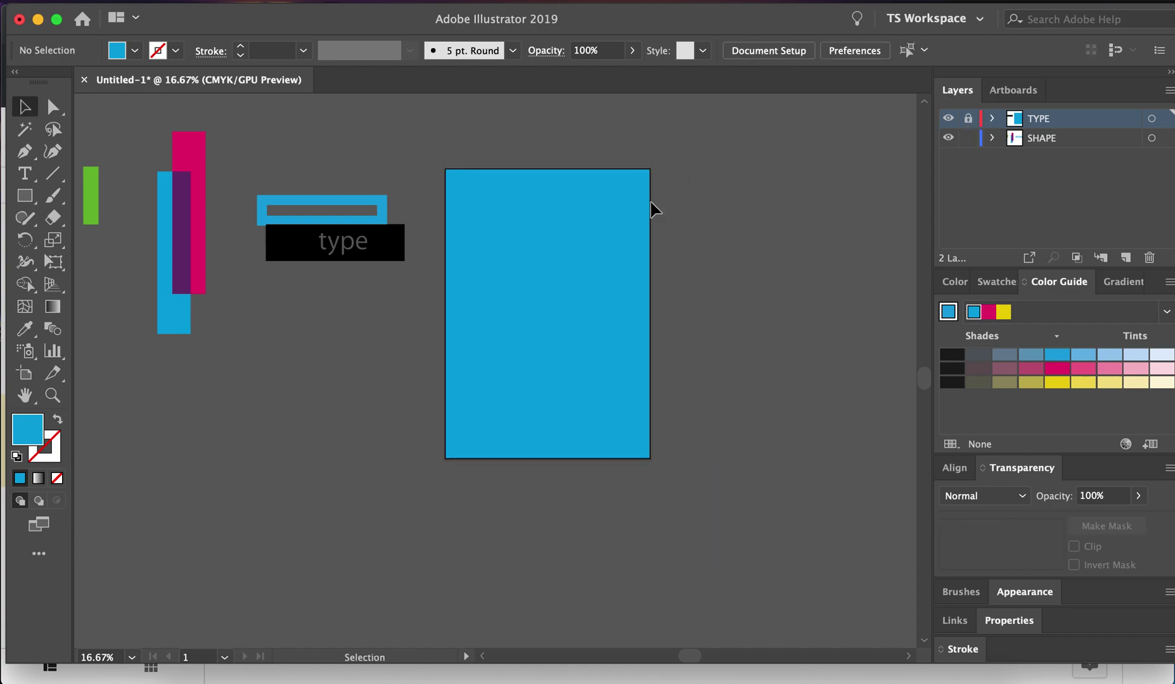